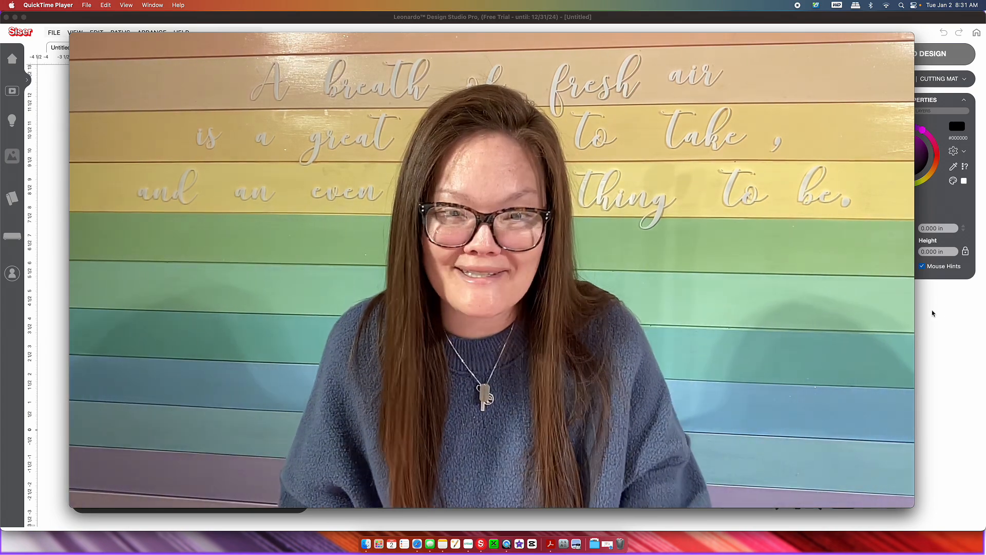
Step: Place a 2 in square shape on the art board
mouse_move(732, 232)
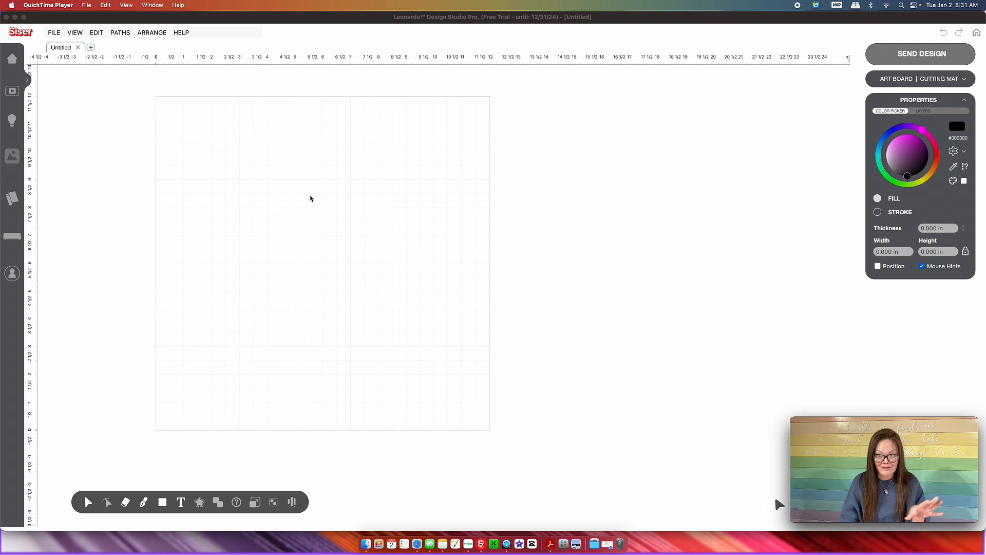
left_click(167, 502)
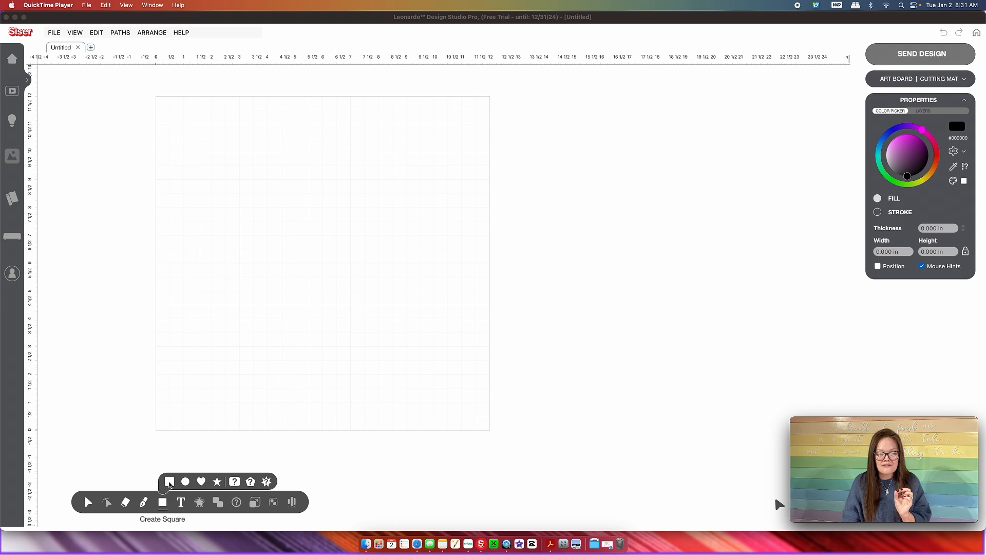
left_click(169, 483)
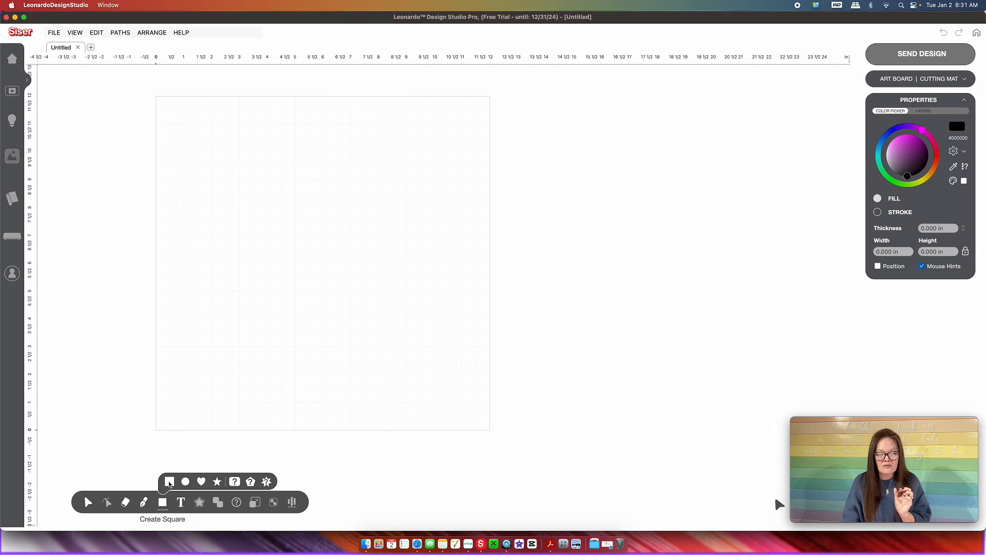
left_click(287, 216)
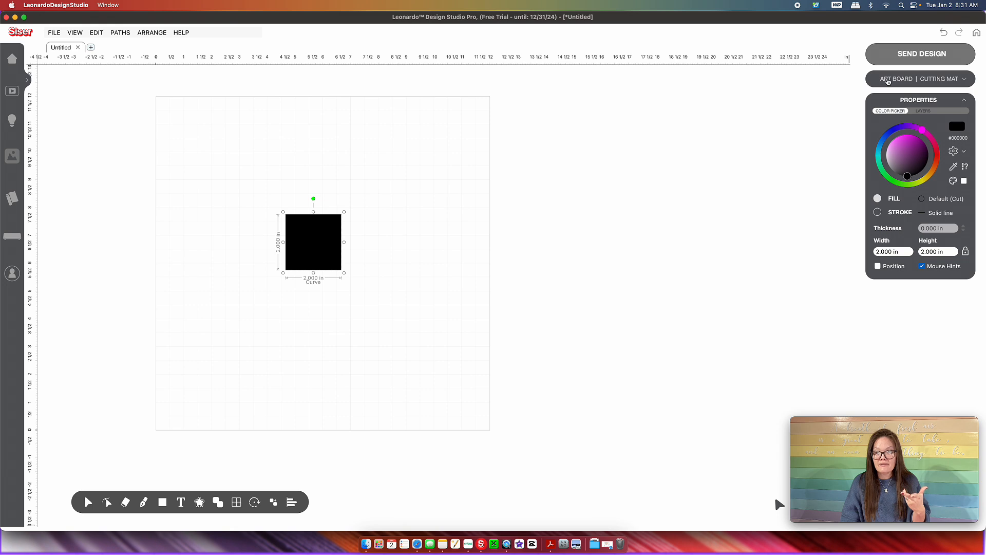
Step: Switch the art board from material roll to the Standard Siser cutting mat (12 in x 12 in) and shift the square up slightly
left_click(888, 80)
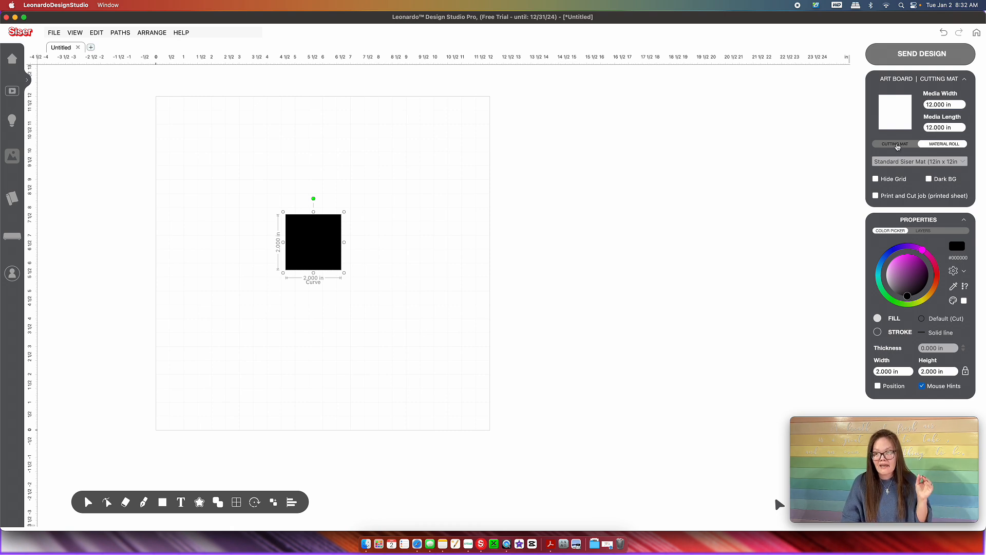
left_click(896, 144)
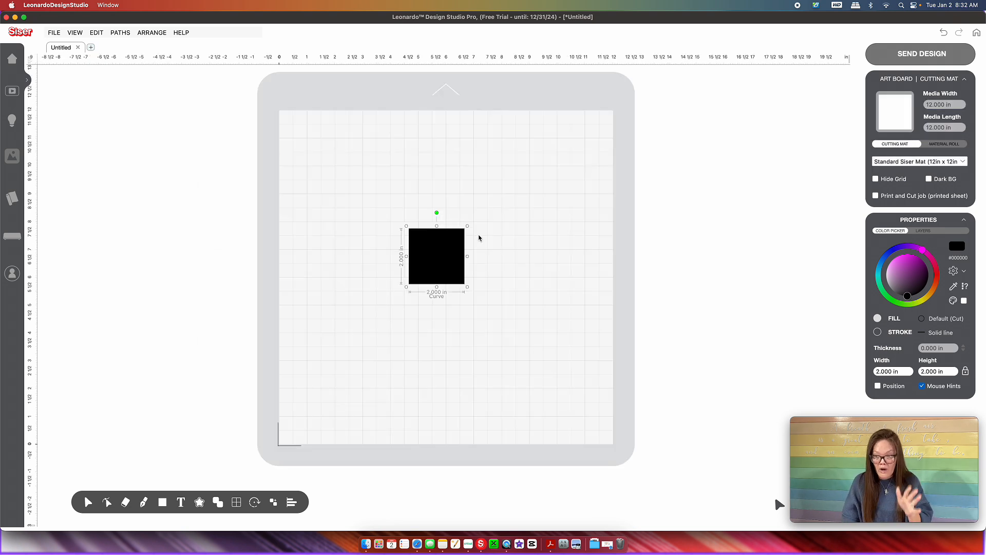
left_click_drag(435, 255, 442, 227)
left_click(439, 230)
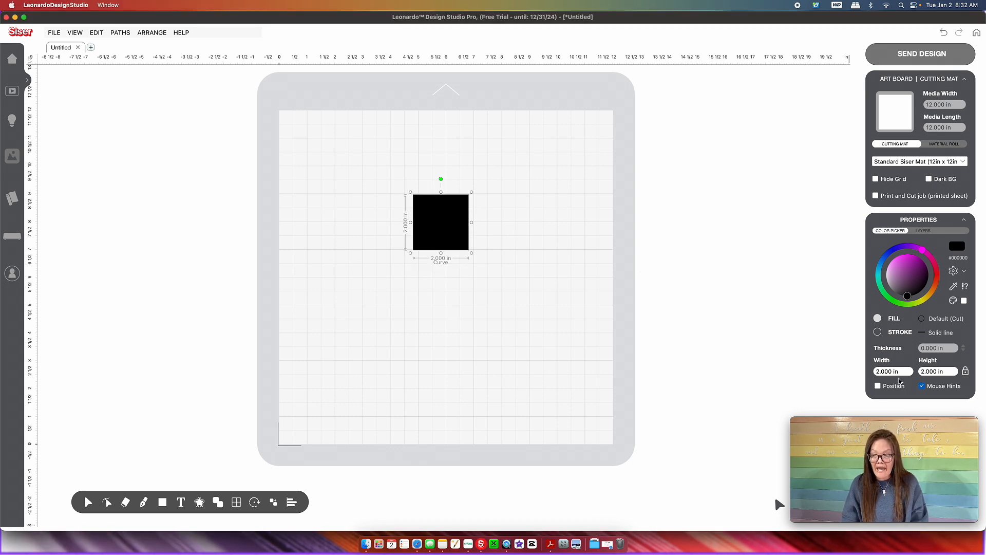
Step: Resize the square proportionally to 3.5 in wide and shift it slightly left on the mat
left_click_drag(894, 372, 869, 371)
type("3.5")
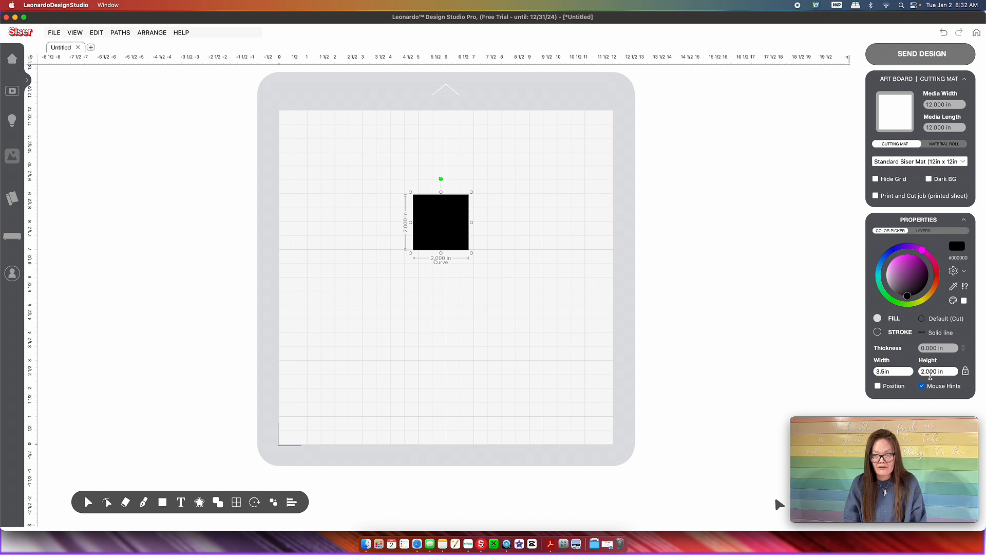
key("Return")
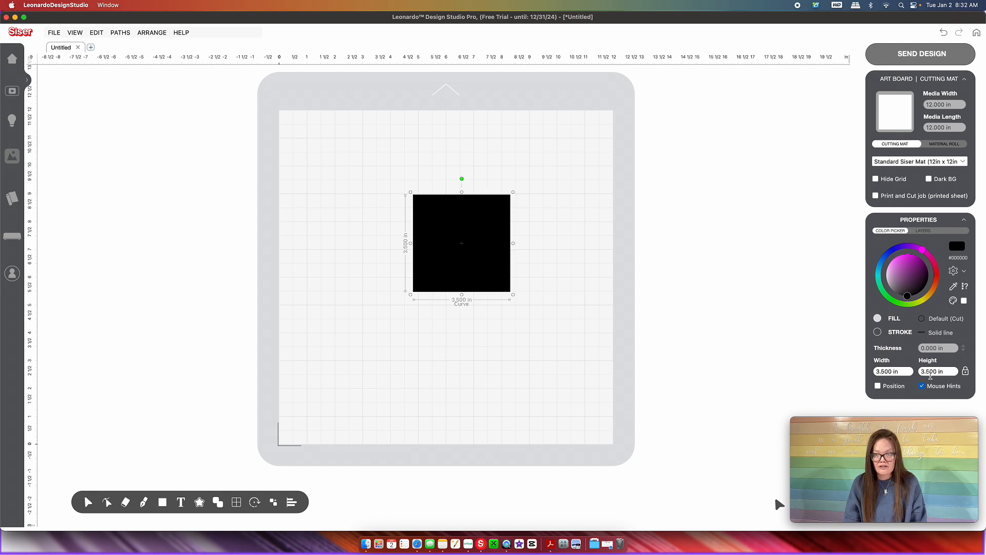
left_click_drag(474, 270, 463, 268)
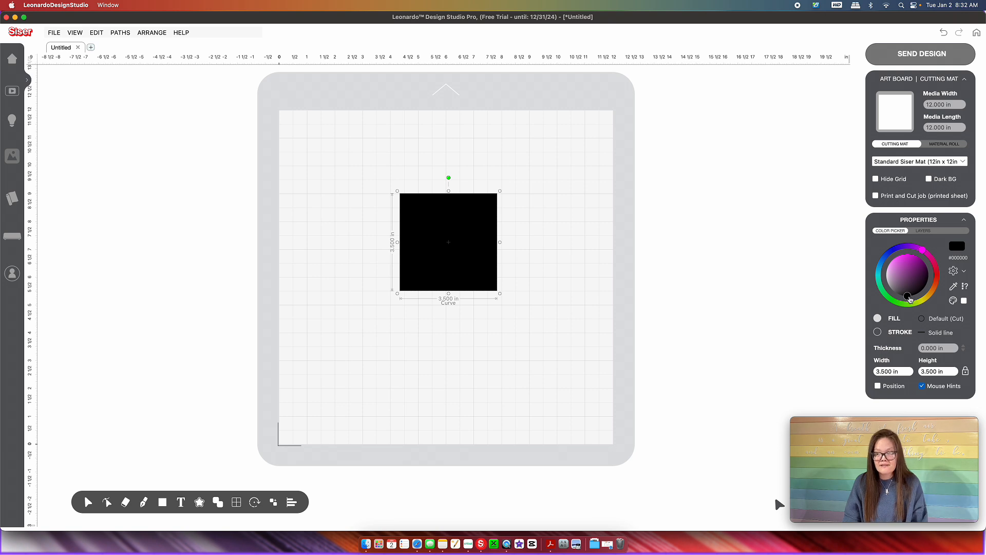
Step: Change the square's fill from black to the near-white #FFFAFF
left_click_drag(909, 298, 884, 278)
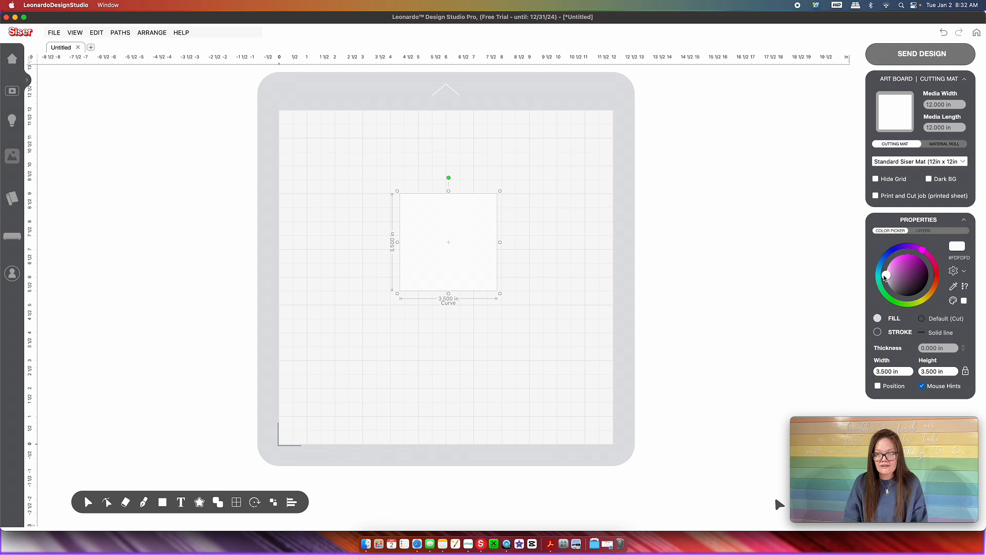
left_click(571, 292)
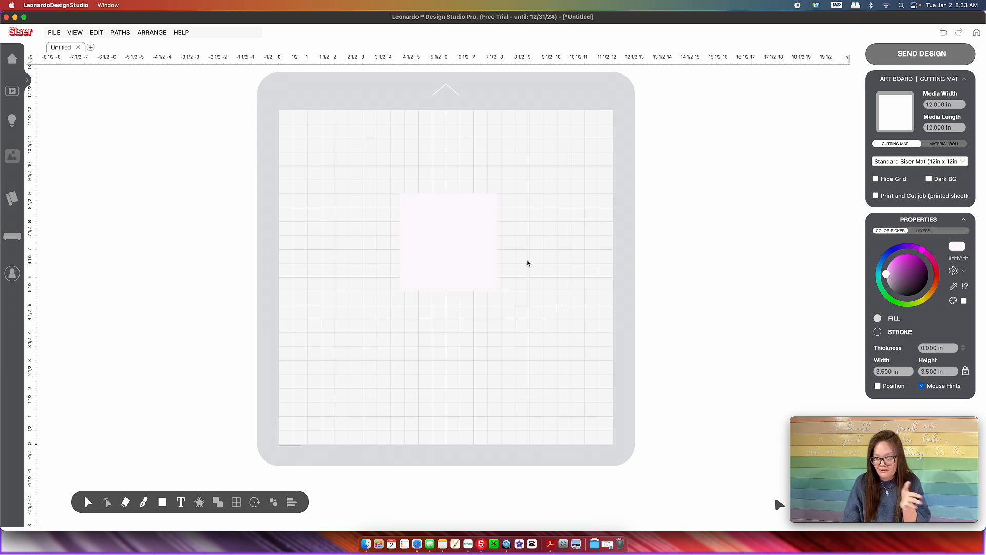
left_click(451, 256)
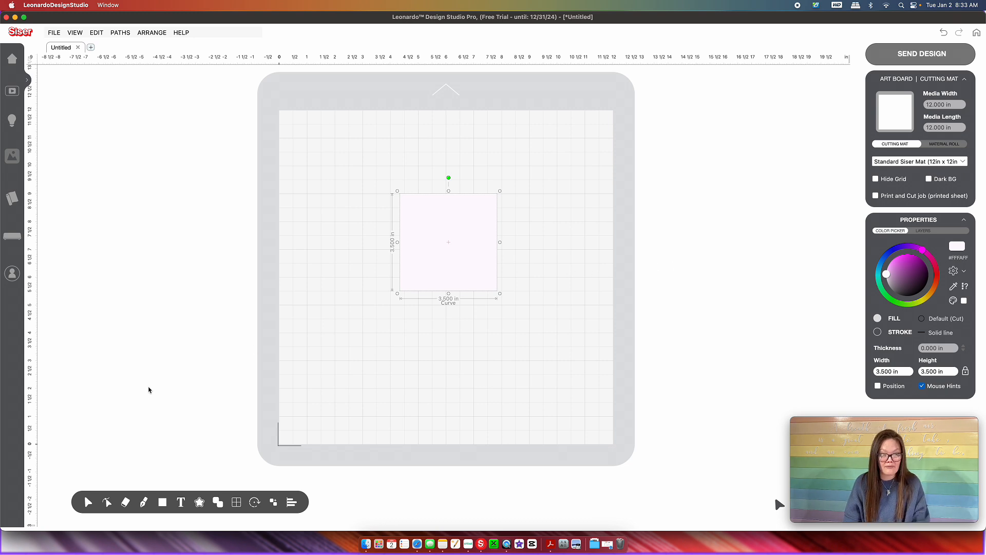
Step: Move the square about 1.8 in left to clear working space on its right side
left_click_drag(834, 425, 711, 371)
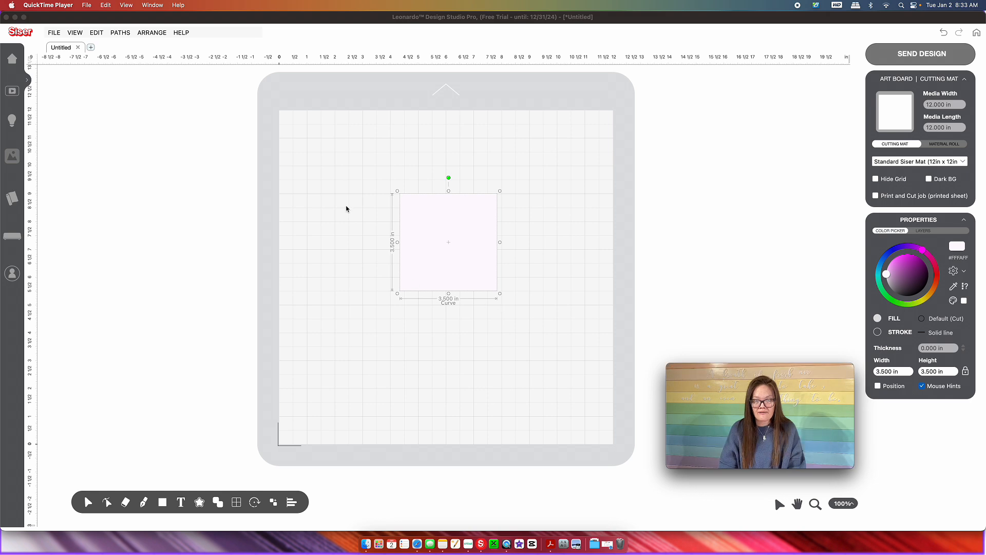
left_click(817, 505)
left_click(816, 505)
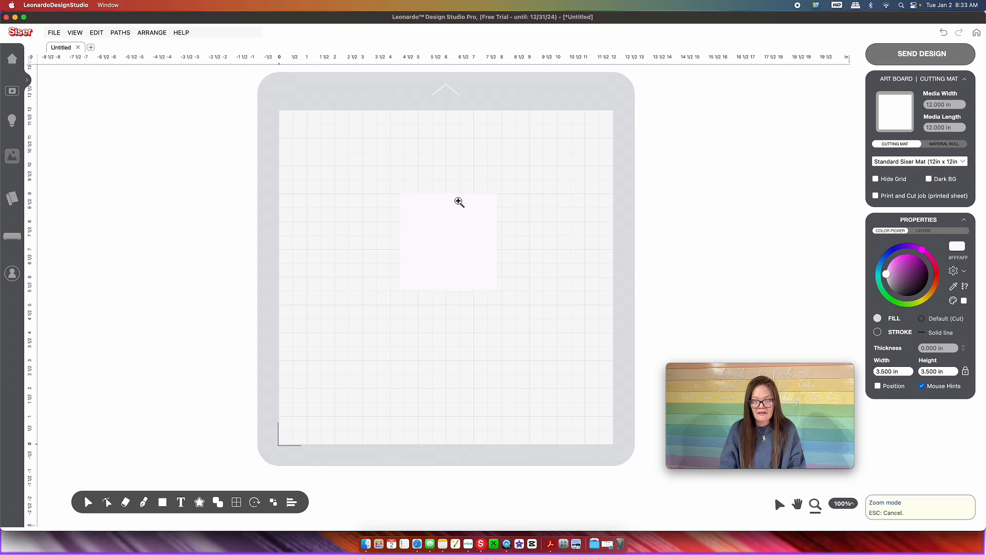
left_click_drag(388, 173, 510, 314)
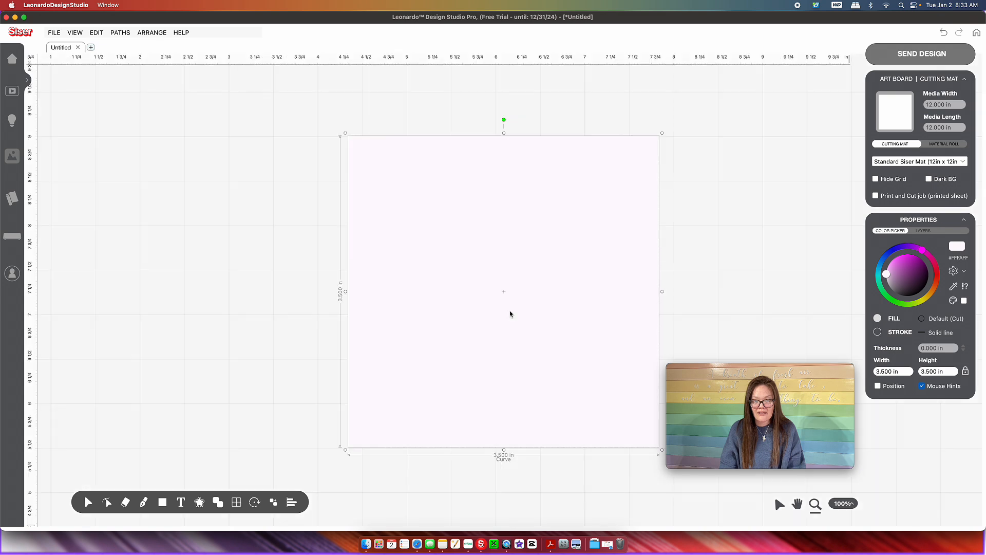
scroll(510, 314, "down", 2)
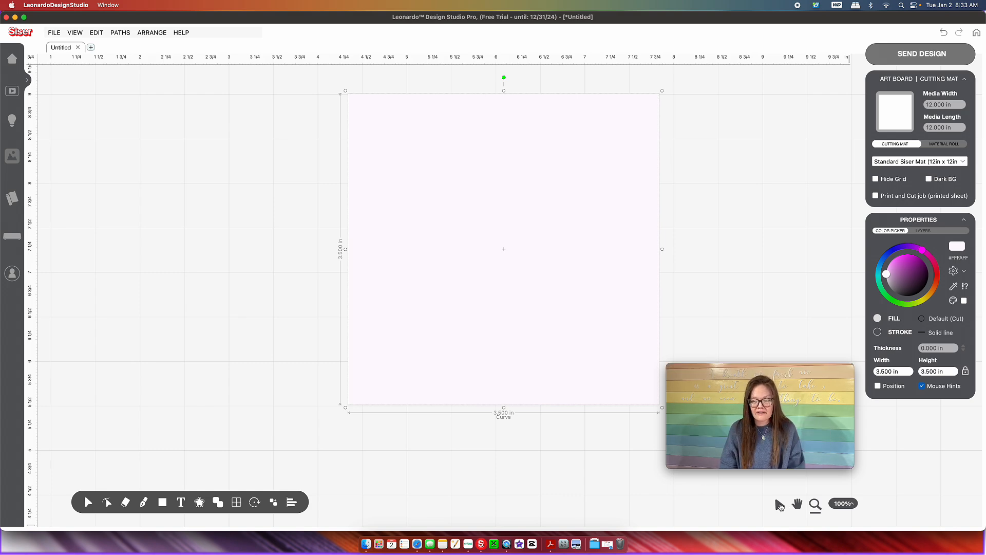
left_click_drag(554, 291, 396, 291)
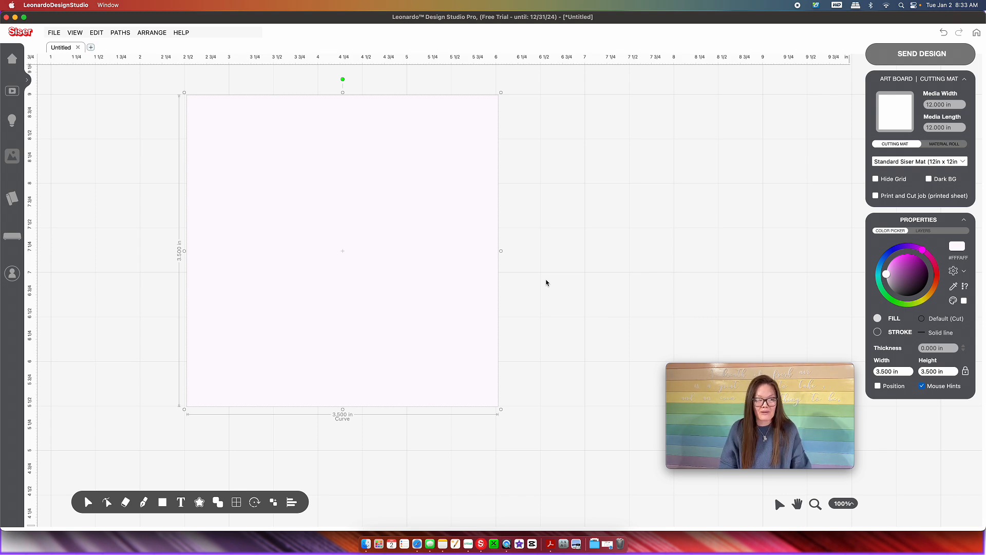
Step: Add a second square to the right of the first and set its width and height to 3.25 in
left_click(162, 503)
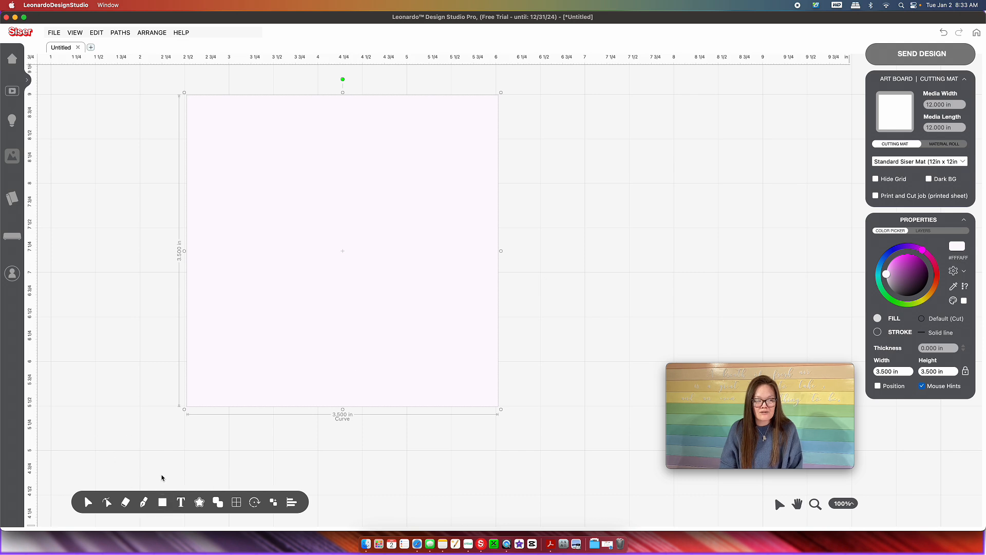
left_click(163, 502)
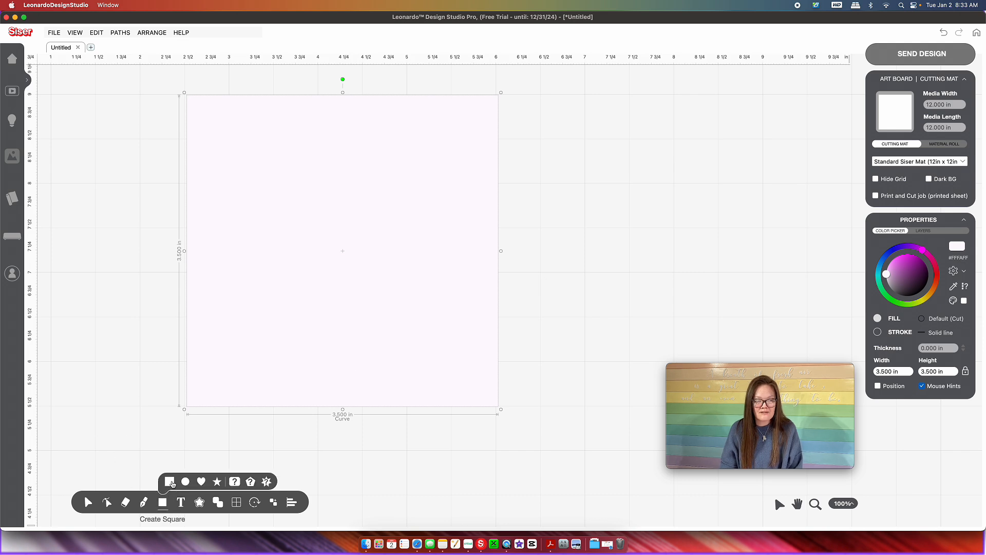
left_click(172, 484)
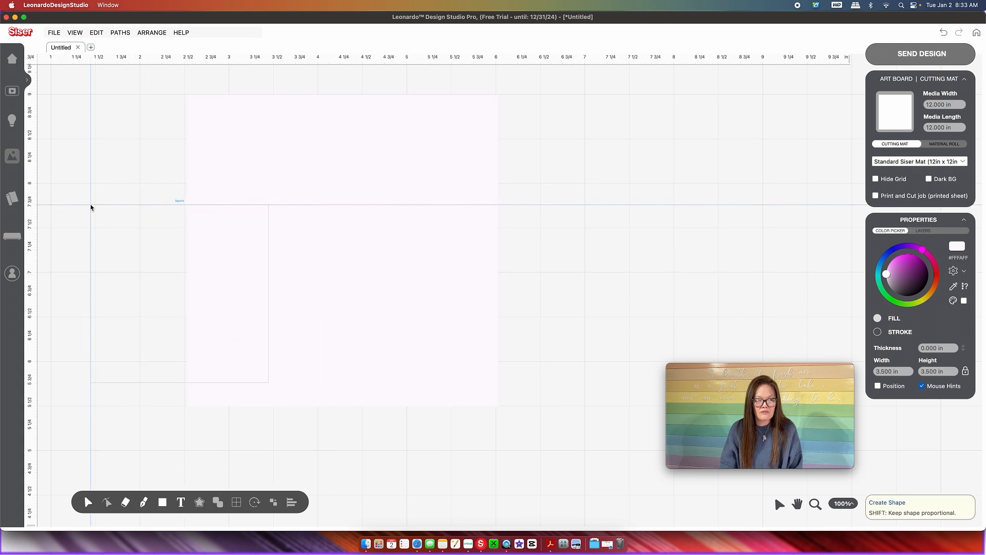
scroll(515, 174, "up", 2)
left_click(538, 131)
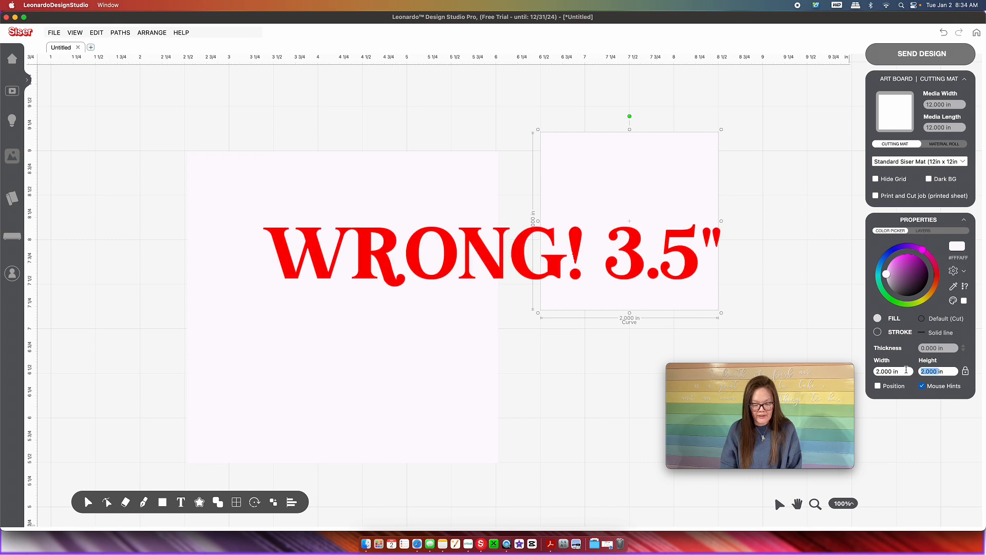
type("3.25")
key("Return")
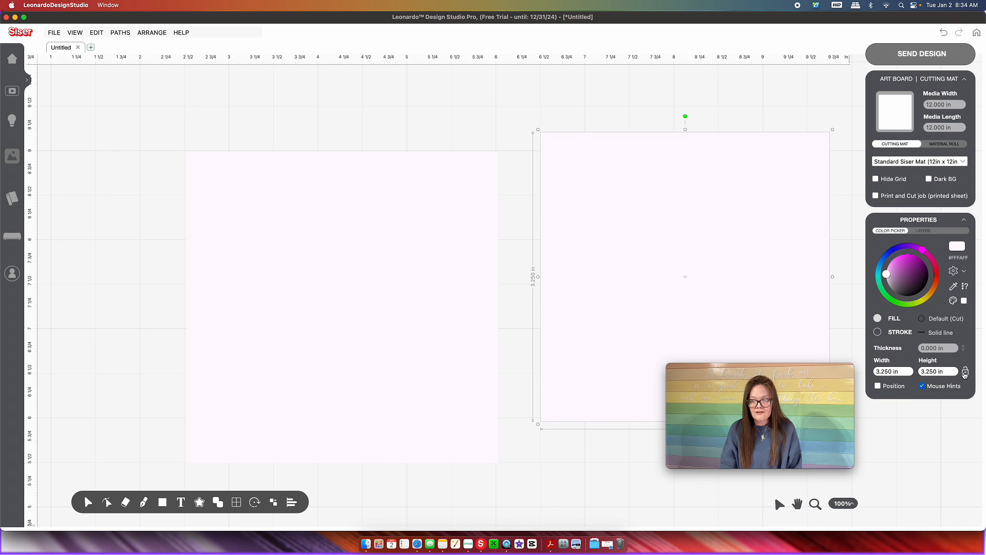
Step: Narrow the second square to a vertical strip about 0.039 in wide and fill it with red
left_click_drag(835, 277, 545, 268)
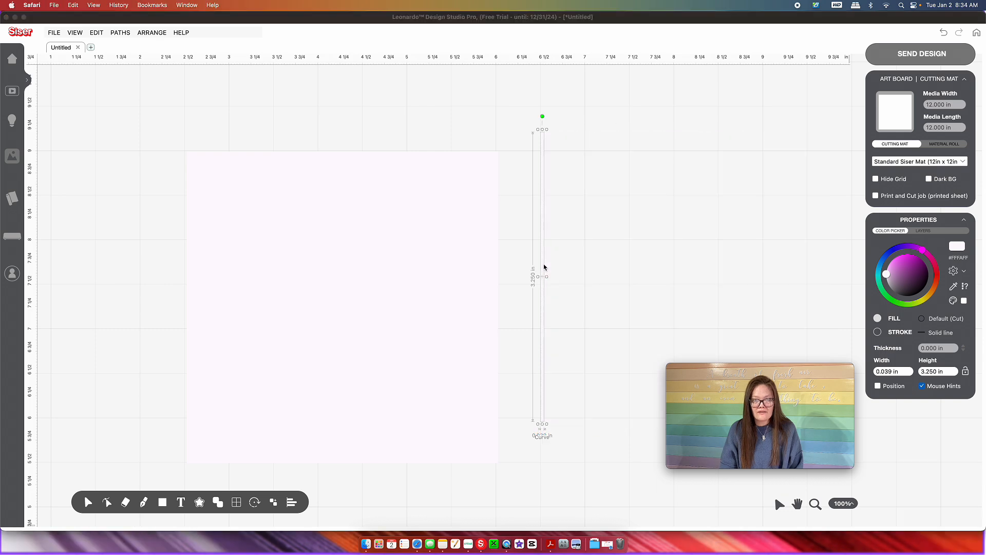
left_click(927, 251)
mouse_move(929, 253)
left_mouse_down()
mouse_move(938, 280)
mouse_move(924, 284)
left_mouse_up()
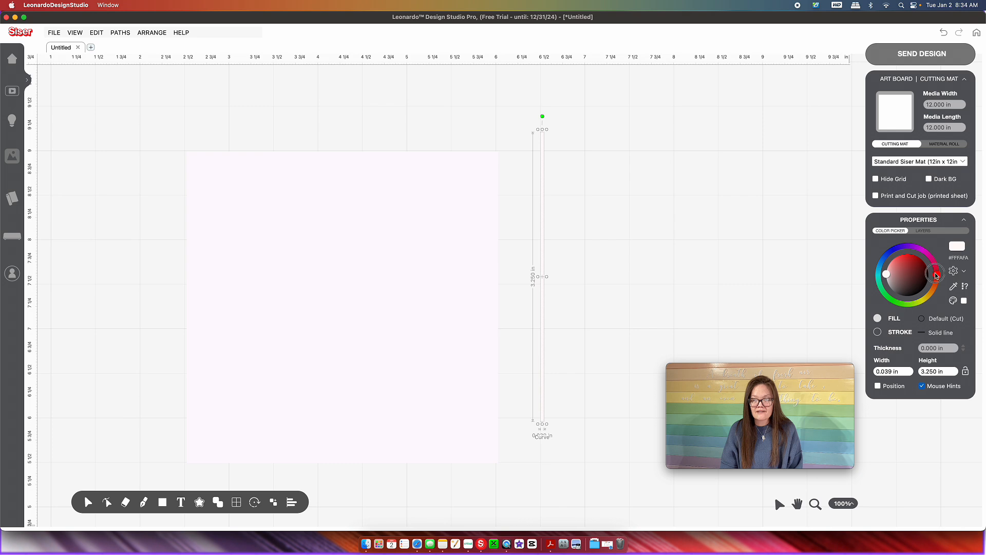
mouse_move(887, 277)
left_mouse_down()
mouse_move(885, 260)
mouse_move(903, 254)
left_mouse_up()
left_click(579, 238)
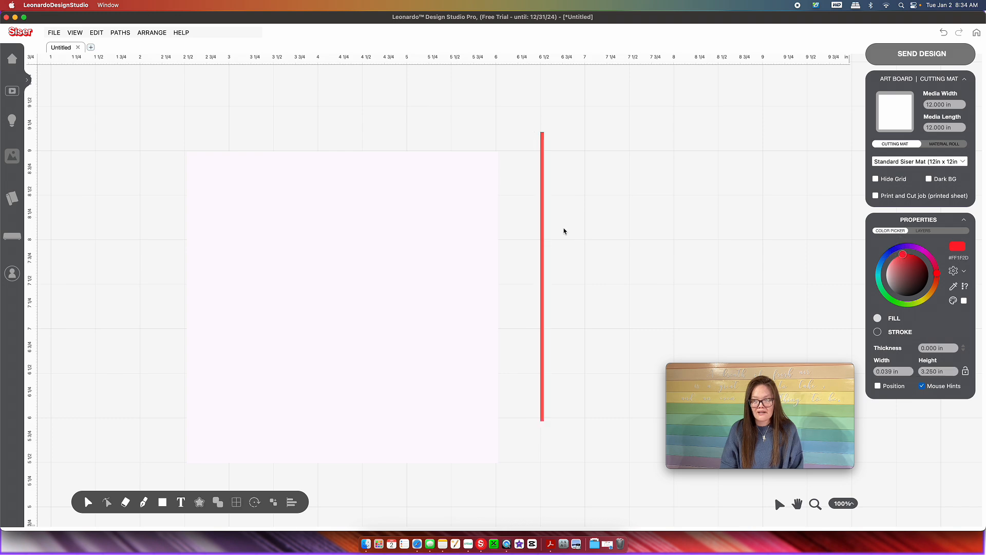
Step: Move the red strip onto the large square near its left edge and set the strip's height to 3.5 in
left_click(542, 222)
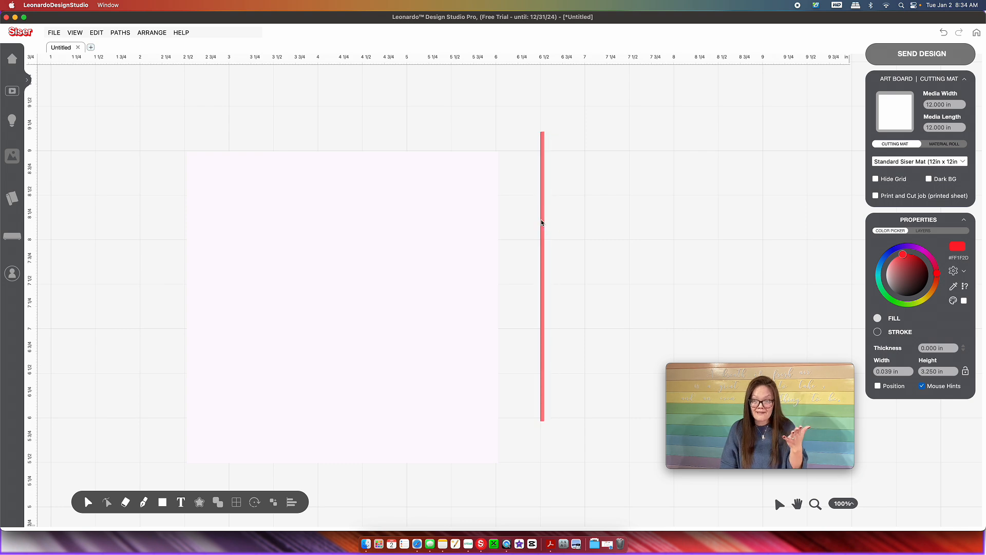
left_click_drag(541, 222, 216, 240)
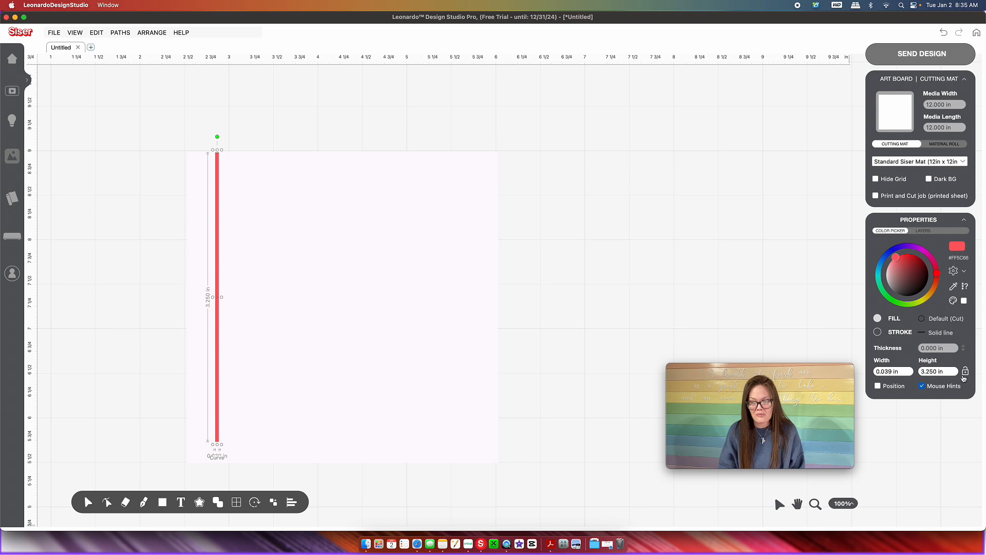
left_click_drag(927, 372, 938, 373)
type("5")
key("Return")
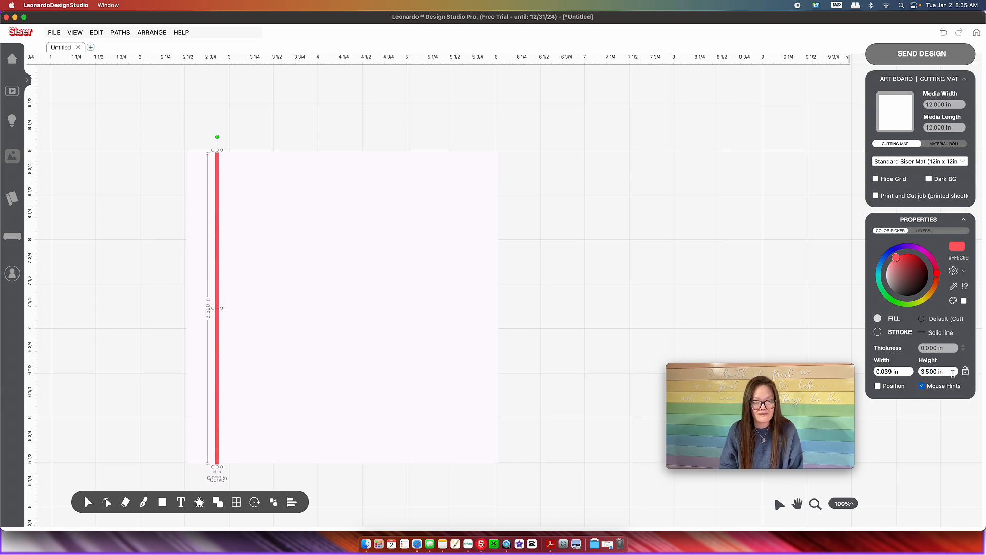
Step: Align the vertical centers of the red strip and the large square so their top and bottom edges match
left_click(143, 137)
left_click_drag(164, 134, 555, 494)
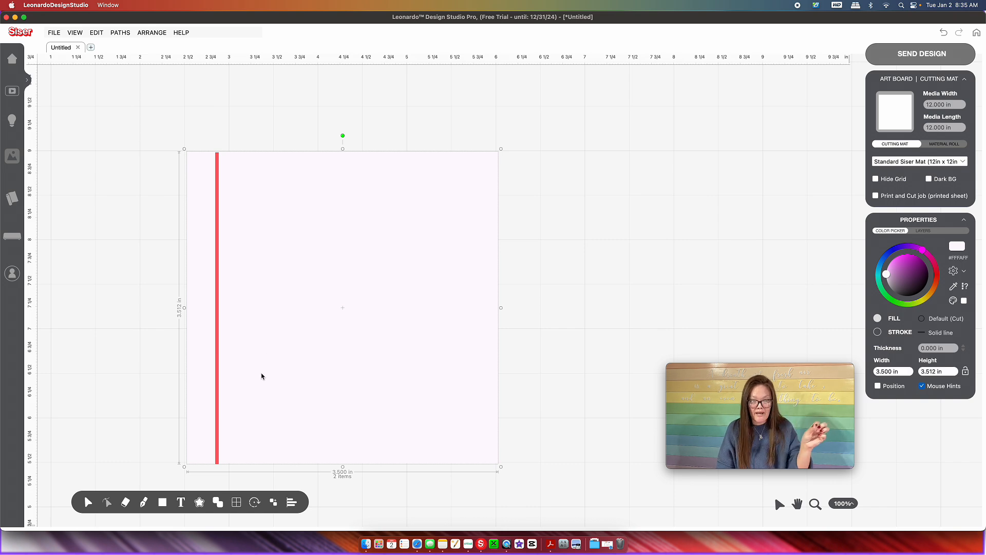
left_click(293, 503)
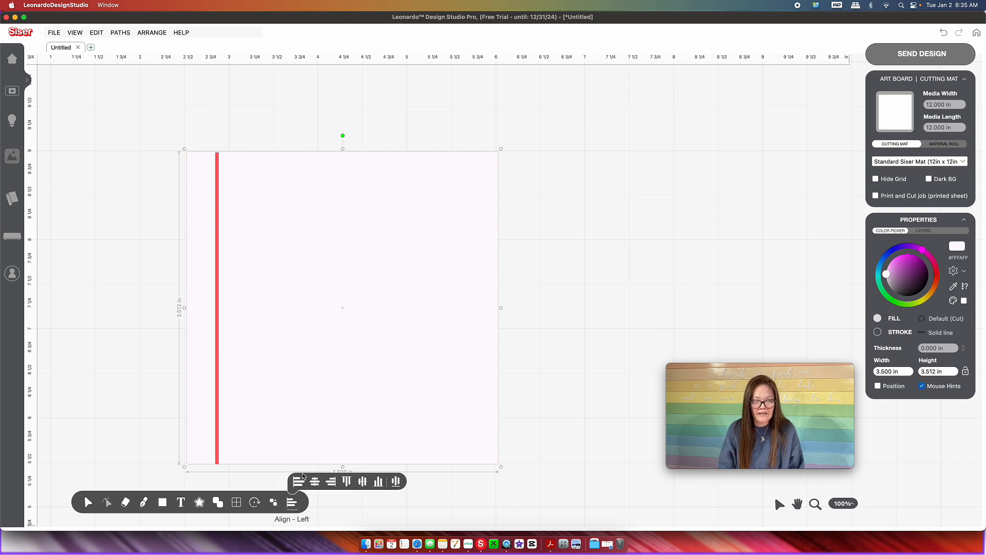
left_click(362, 482)
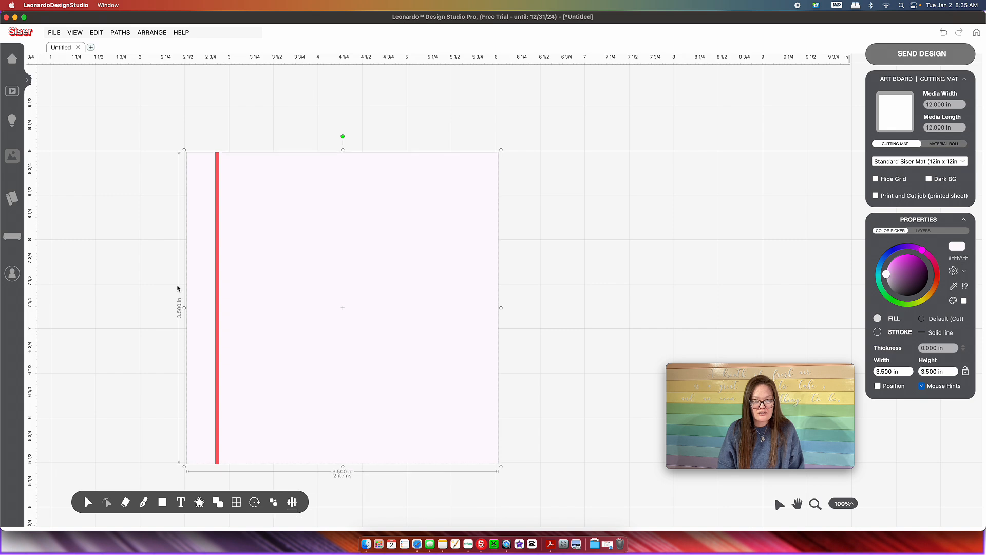
left_click(155, 227)
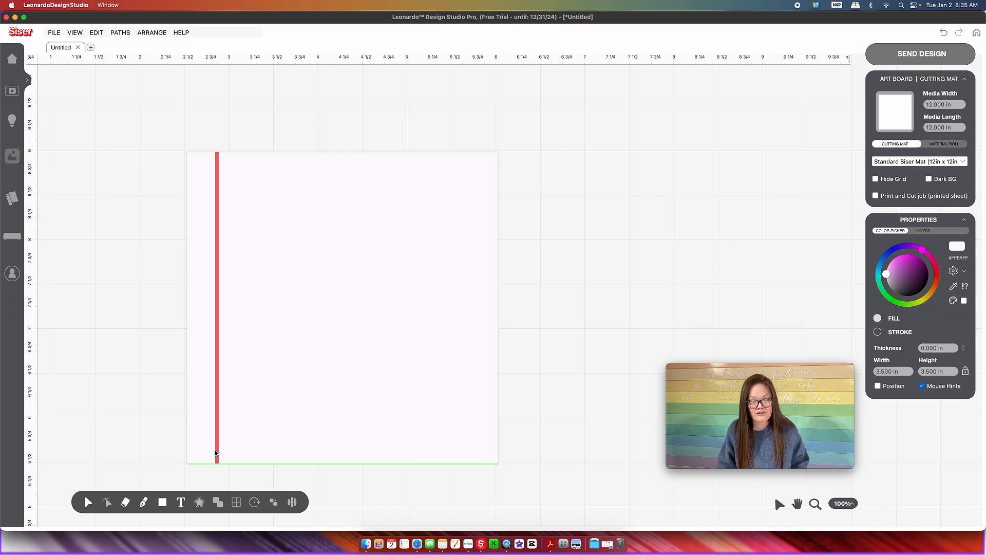
Step: Create a copy of the red strip rotated 90 degrees to horizontal, crossing the original
left_click(216, 450)
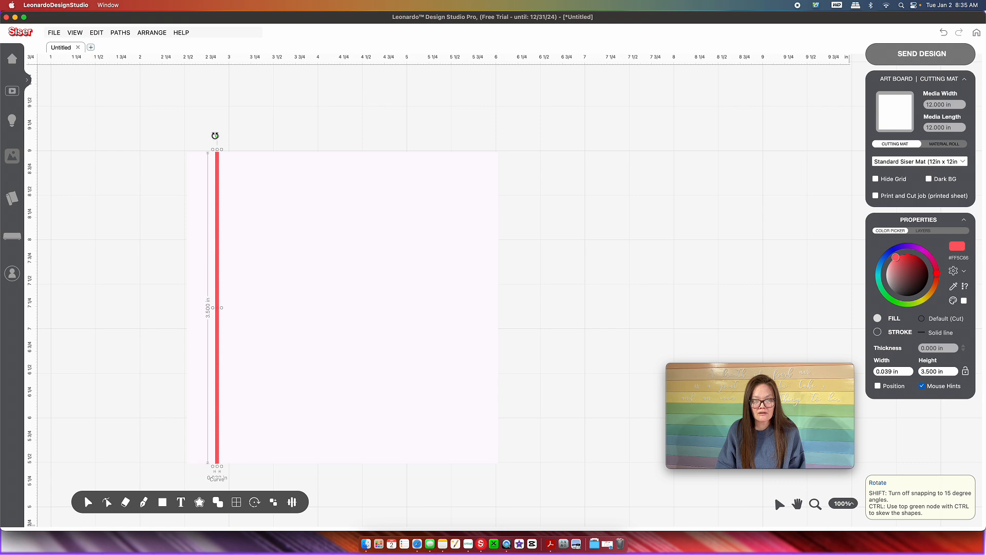
left_click_drag(215, 136, 308, 307)
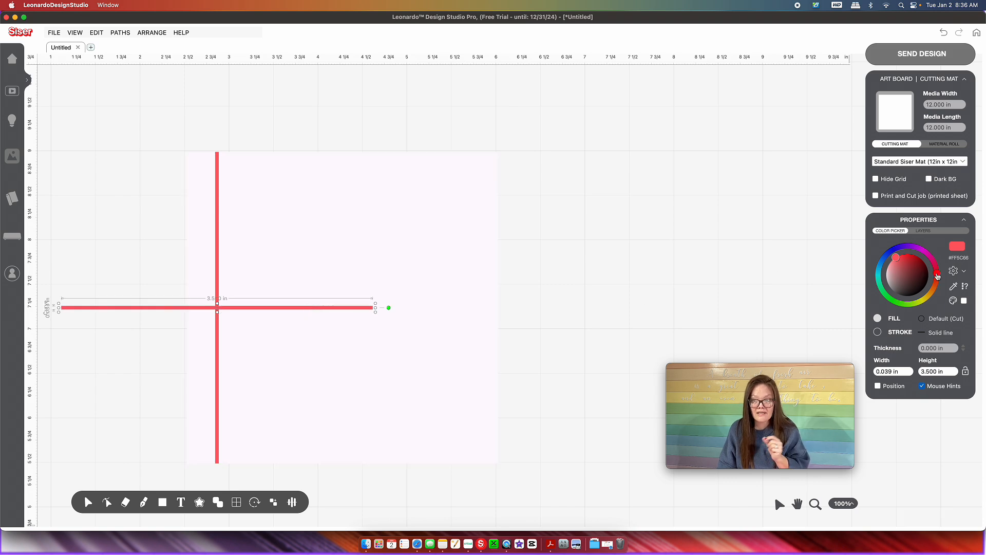
Step: Recolor the horizontal red strip to a medium blue
left_click_drag(938, 277, 881, 224)
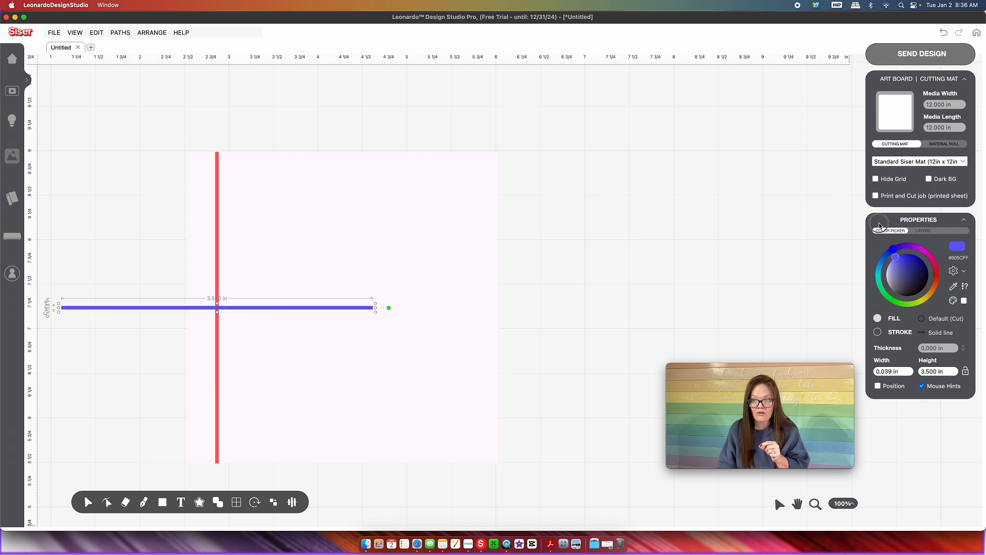
mouse_move(898, 264)
left_mouse_down()
mouse_move(890, 262)
mouse_move(897, 256)
left_mouse_up()
left_click(617, 286)
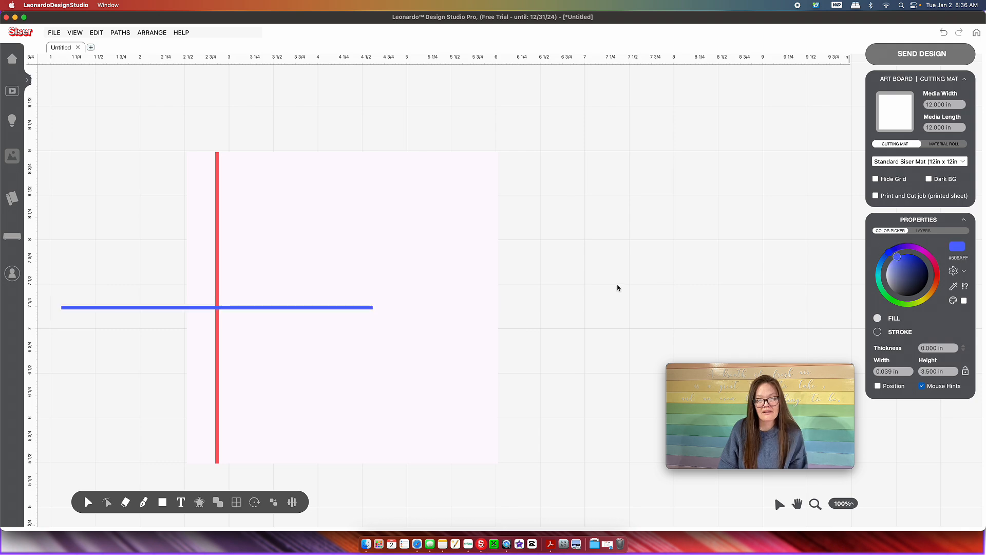
Step: Move the blue strip onto the upper part of the large square so it spans the square's full width
left_click_drag(312, 310, 436, 203)
left_click(492, 209)
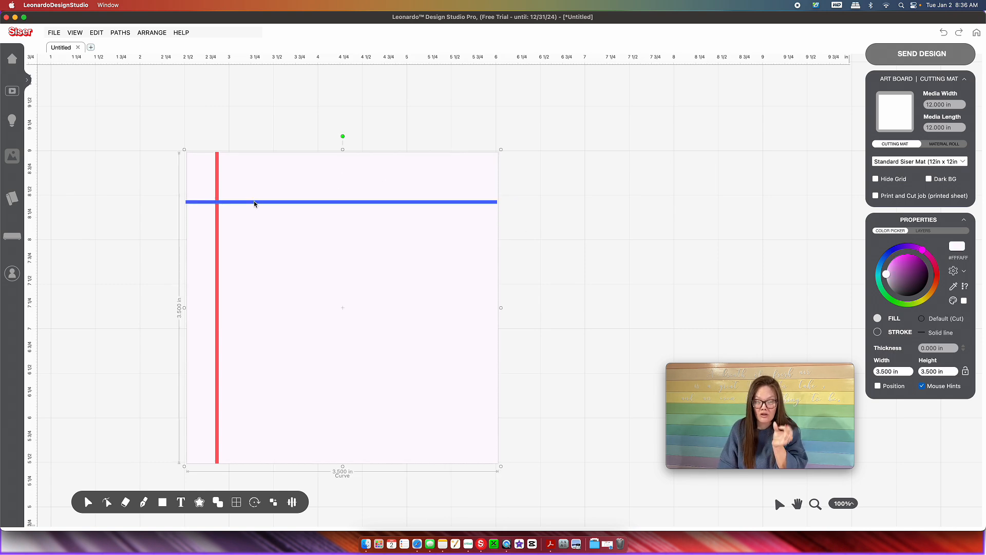
left_click(537, 201)
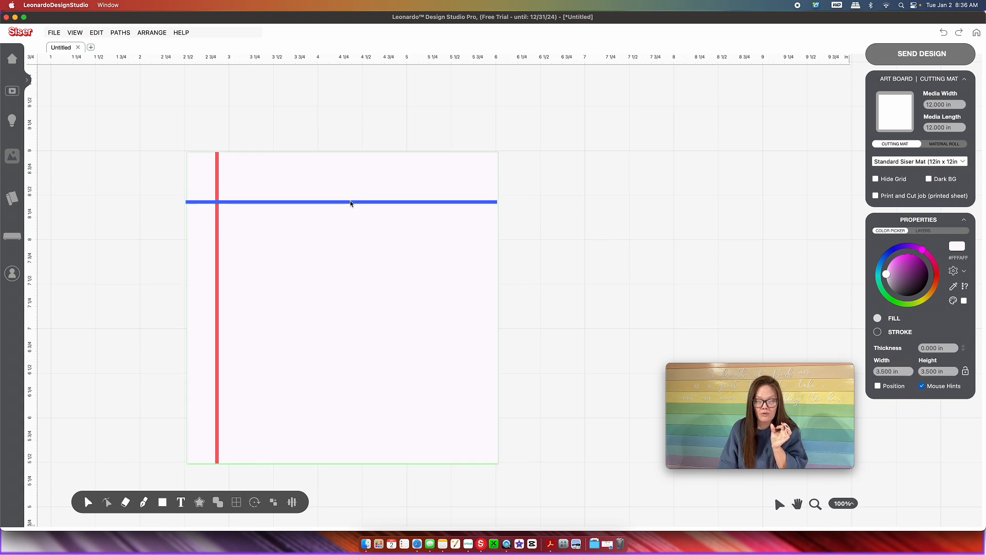
Step: Thin the blue strip to a line about 0.014 in thick
left_click(350, 203)
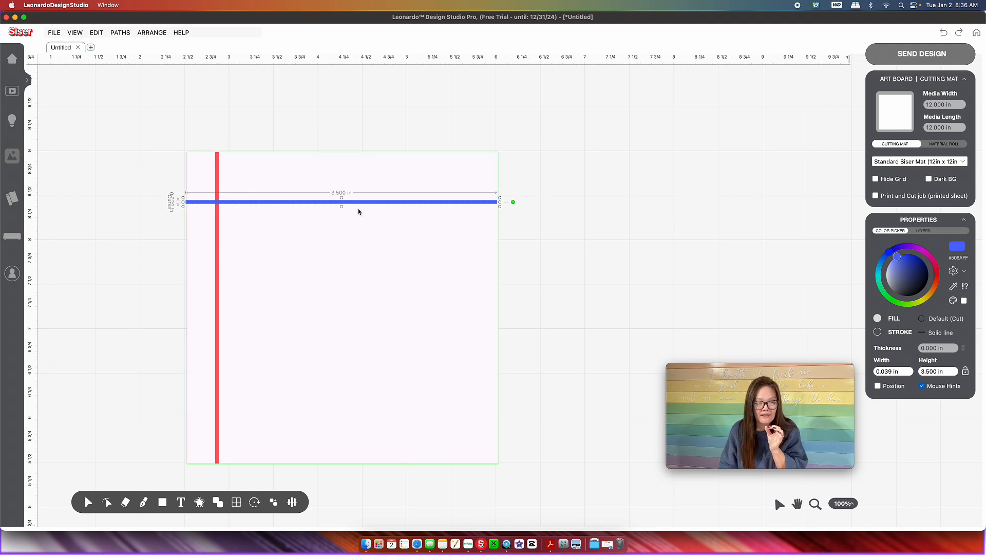
left_click_drag(342, 206, 340, 200)
left_click(614, 254)
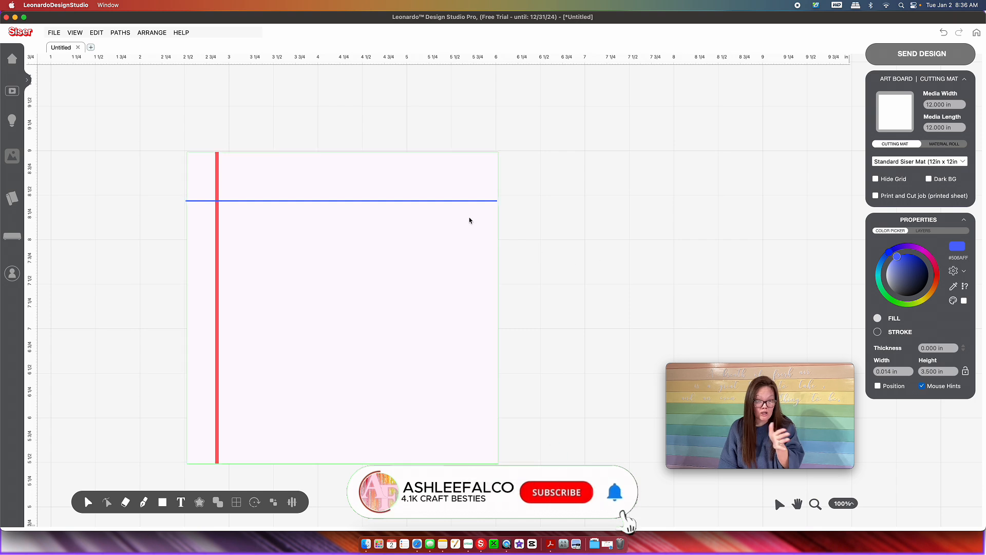
Step: Move the thin blue line slightly lower on the square, keeping it aligned with the square's sides
left_click(266, 201)
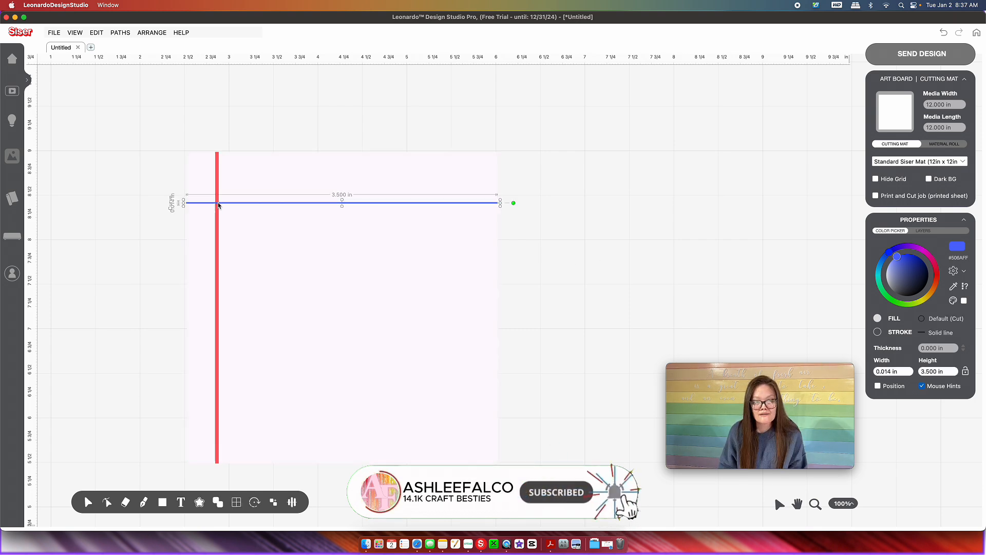
left_click_drag(218, 203, 218, 212)
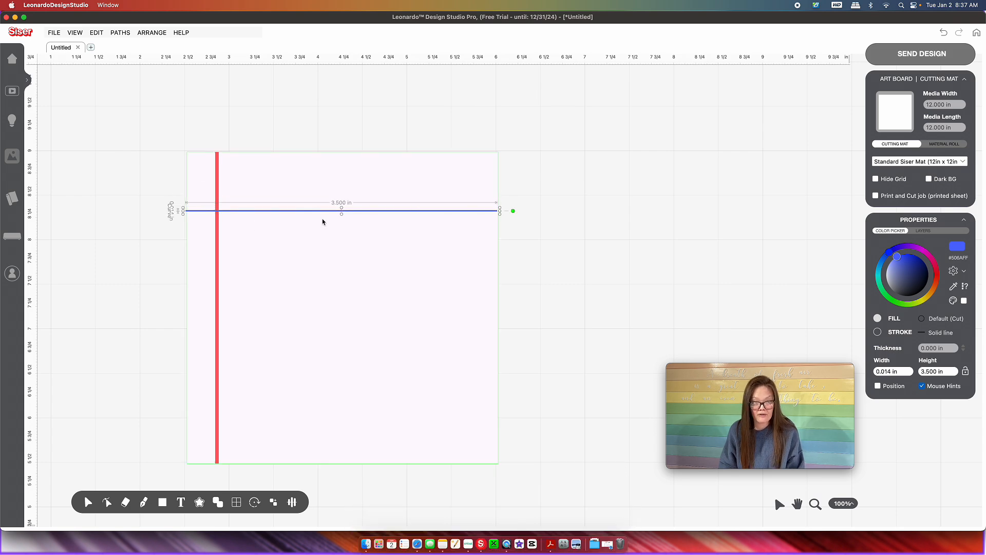
left_click(218, 216)
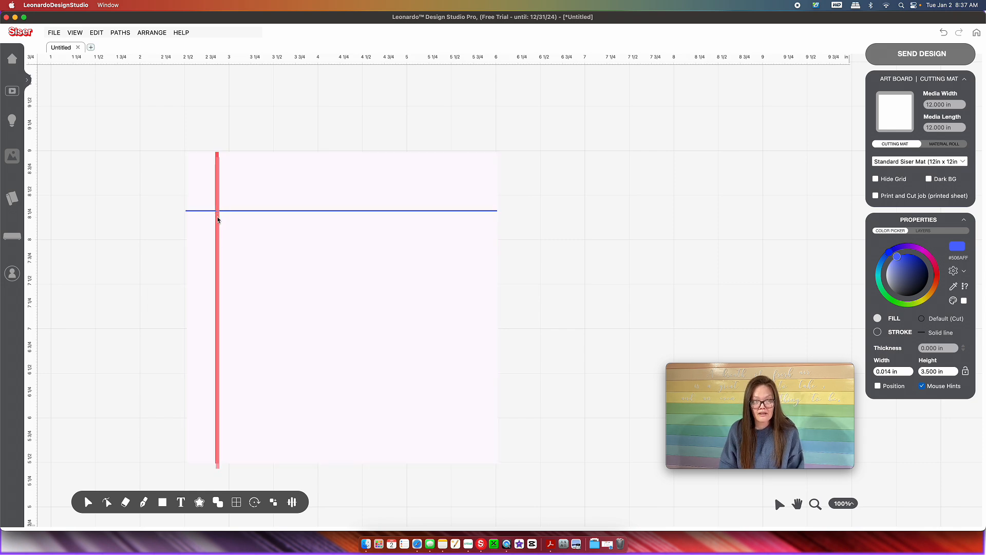
Step: Duplicate the blue line downward until four horizontal lines cross the upper half of the square
left_click_drag(199, 210, 199, 239)
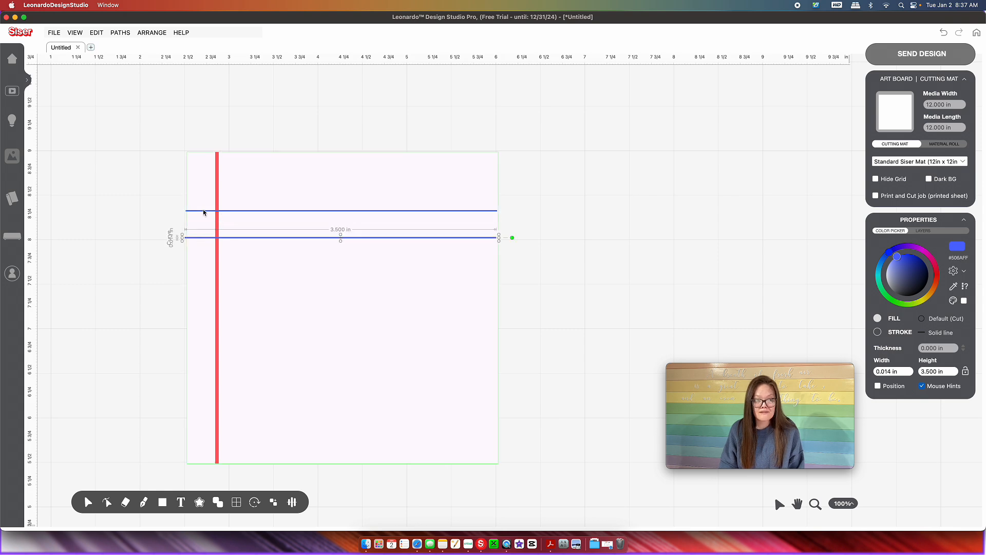
left_click(218, 212)
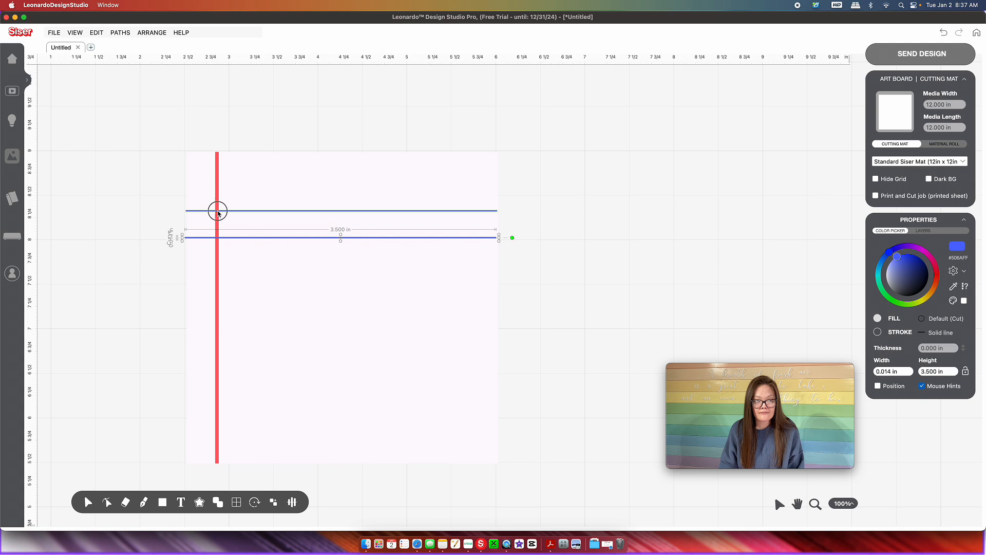
left_click(217, 213)
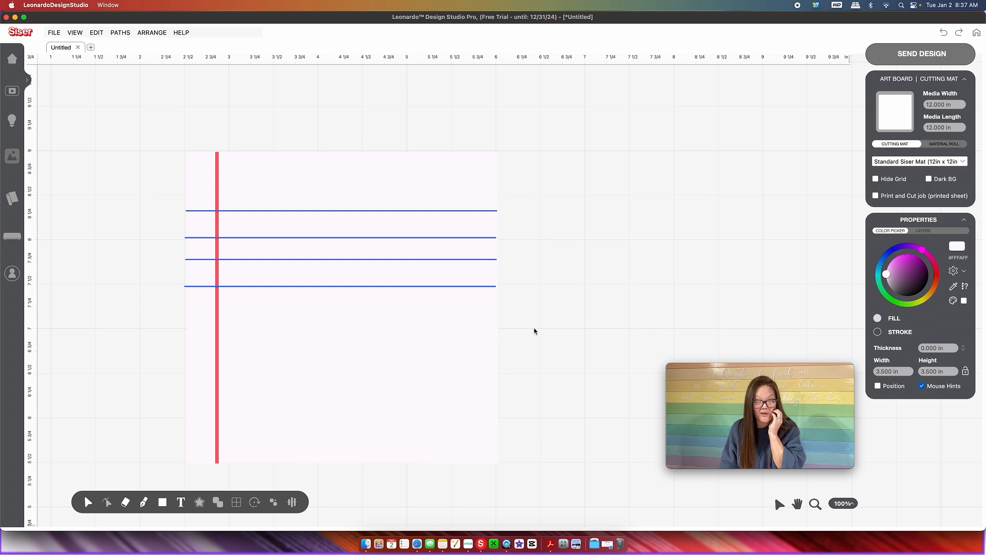
Step: Shift the large square slightly left so the right ends of the blue lines extend past its edge
left_click(448, 325)
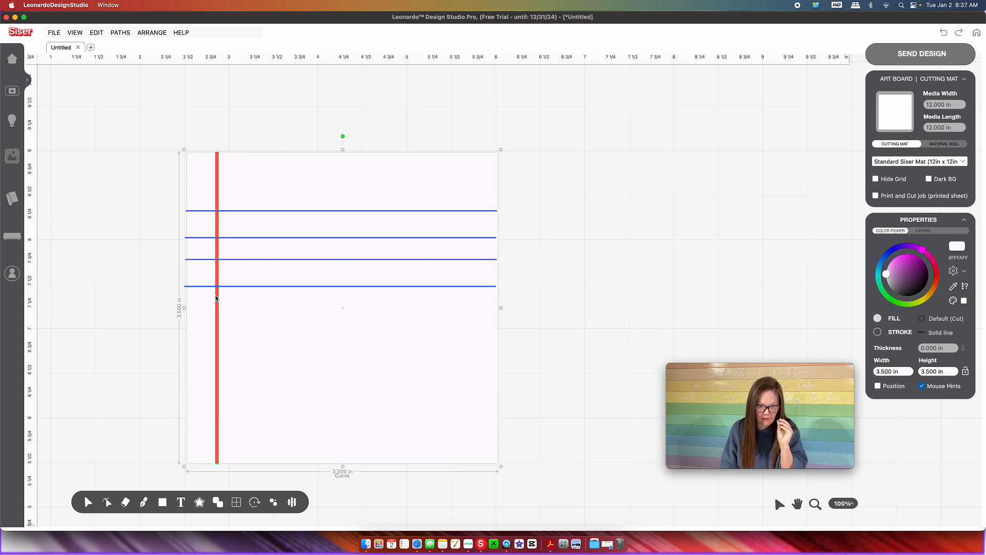
left_click(579, 245)
left_click(423, 381)
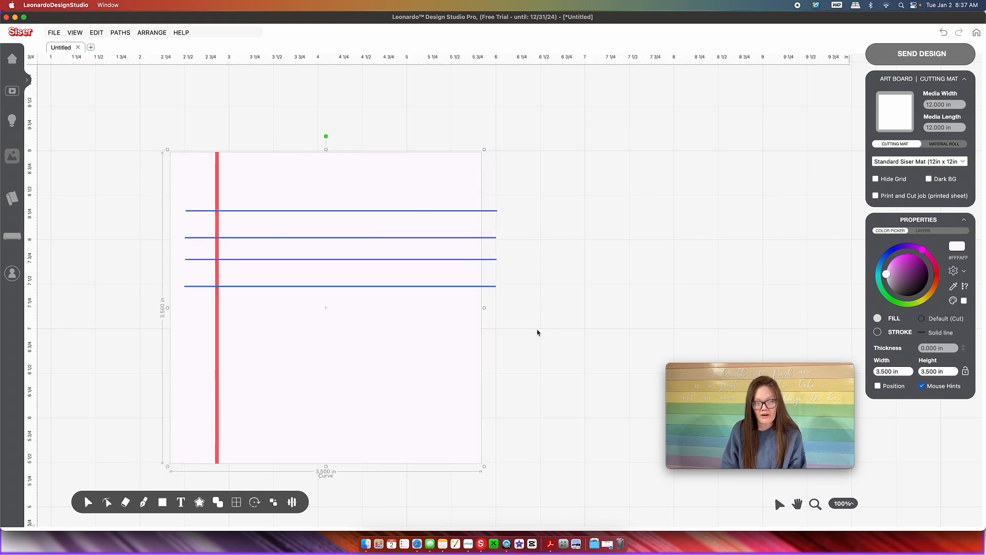
Step: Select the blue lines by their overhanging ends and duplicate them down the square to make eleven lines
left_click_drag(537, 321, 494, 188)
left_click_drag(536, 316, 494, 201)
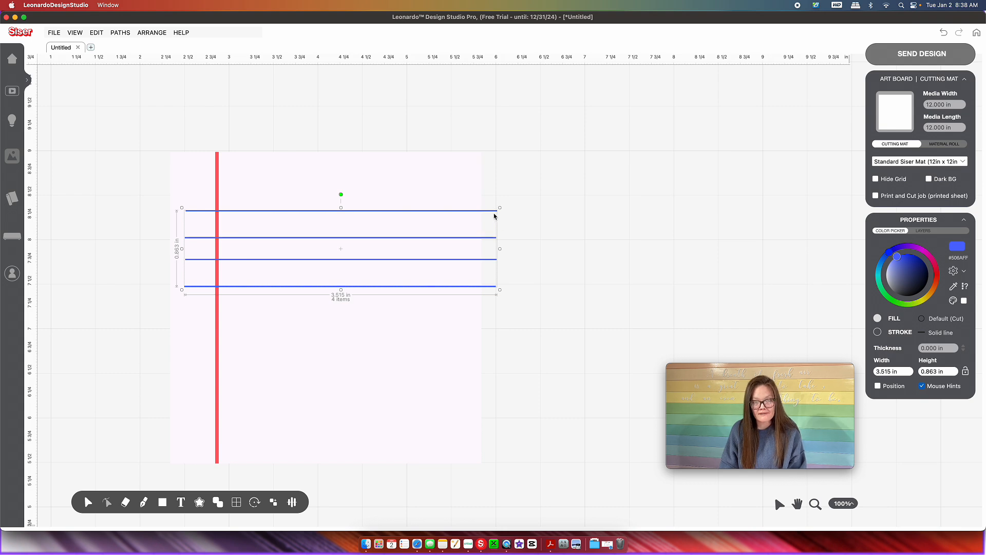
left_click(491, 211)
left_click(493, 229)
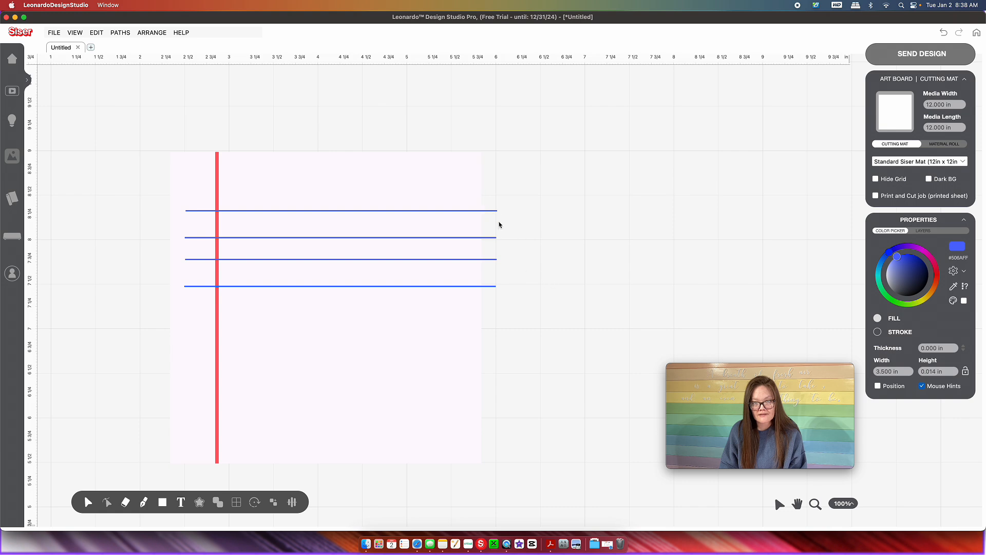
left_click(493, 212)
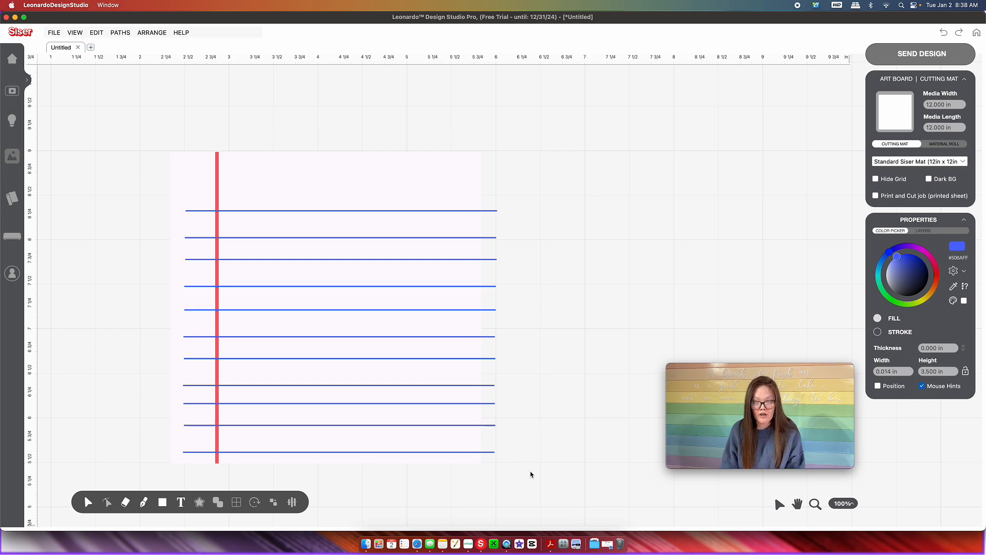
Step: Select all eleven blue lines and distribute them vertically at even spacing
left_click_drag(550, 483, 490, 183)
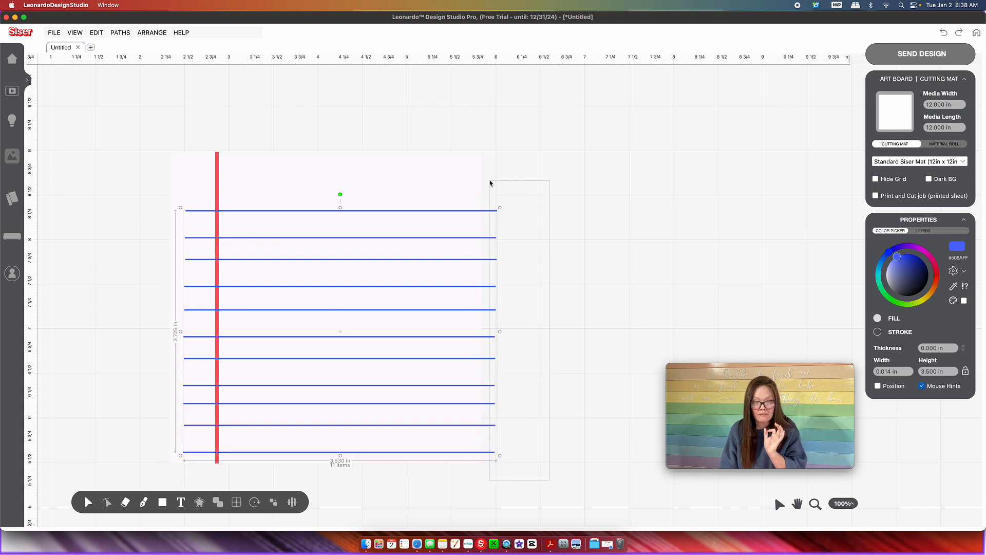
left_click(157, 33)
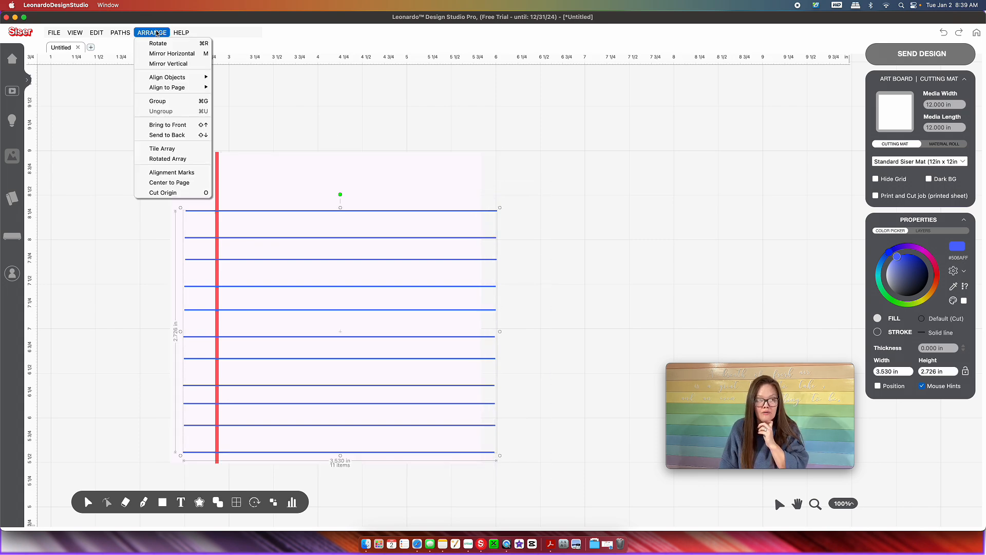
mouse_move(184, 80)
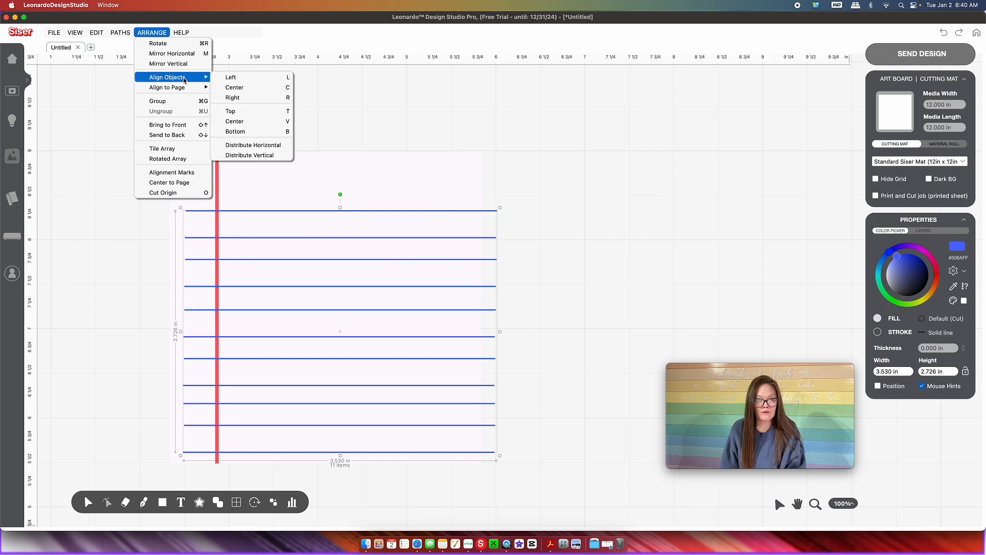
left_click(266, 156)
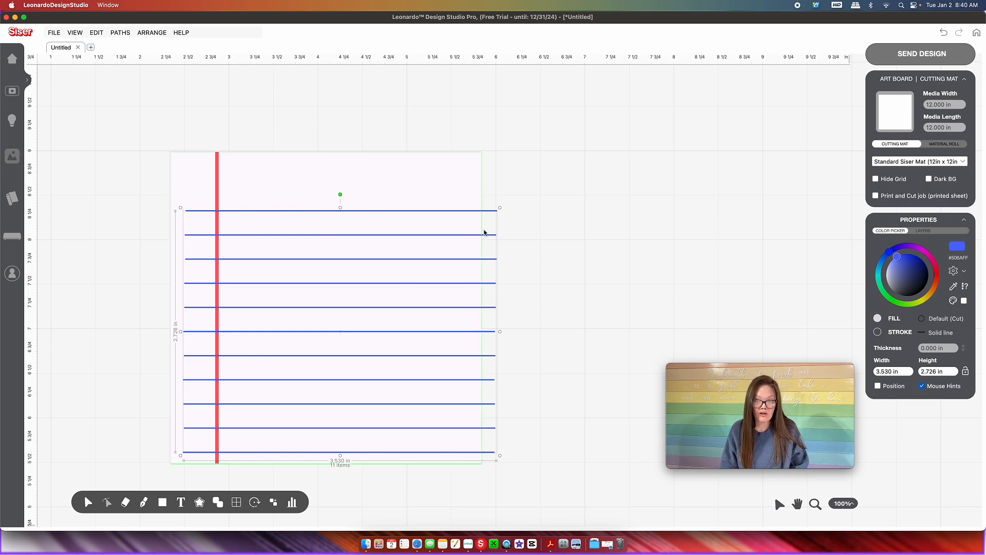
Step: Add the large square to the selected blue lines and align them all on their horizontal centers
left_click(424, 189, "shift")
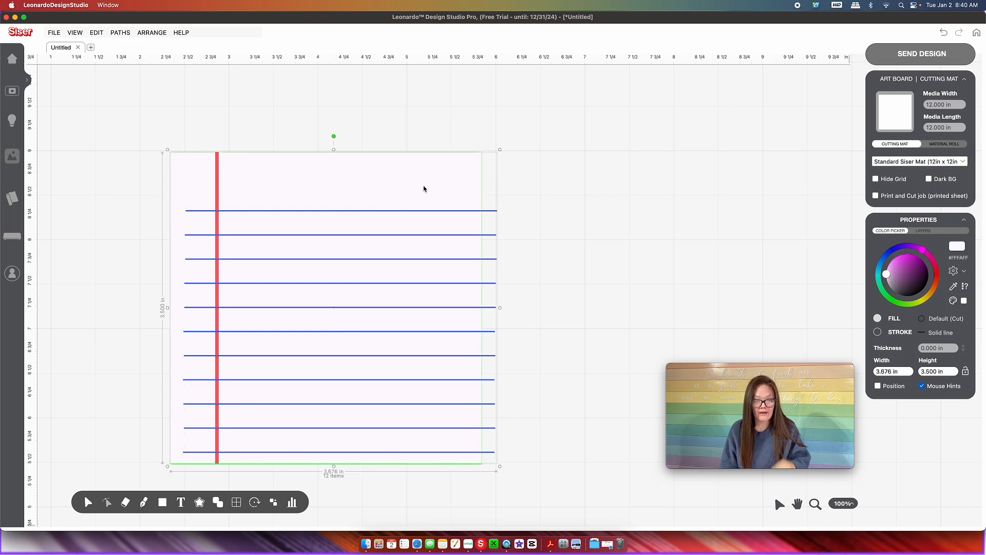
left_click(294, 501)
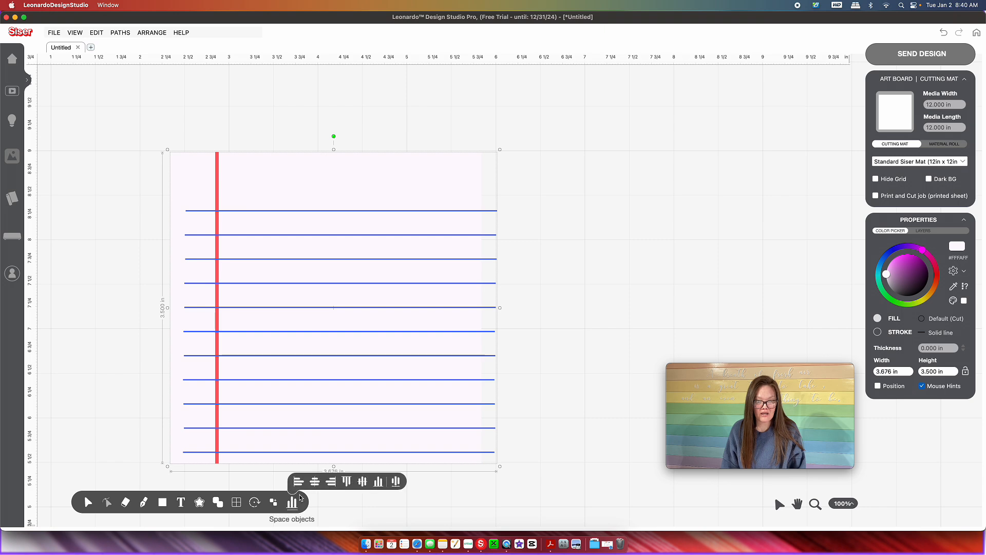
left_click(314, 482)
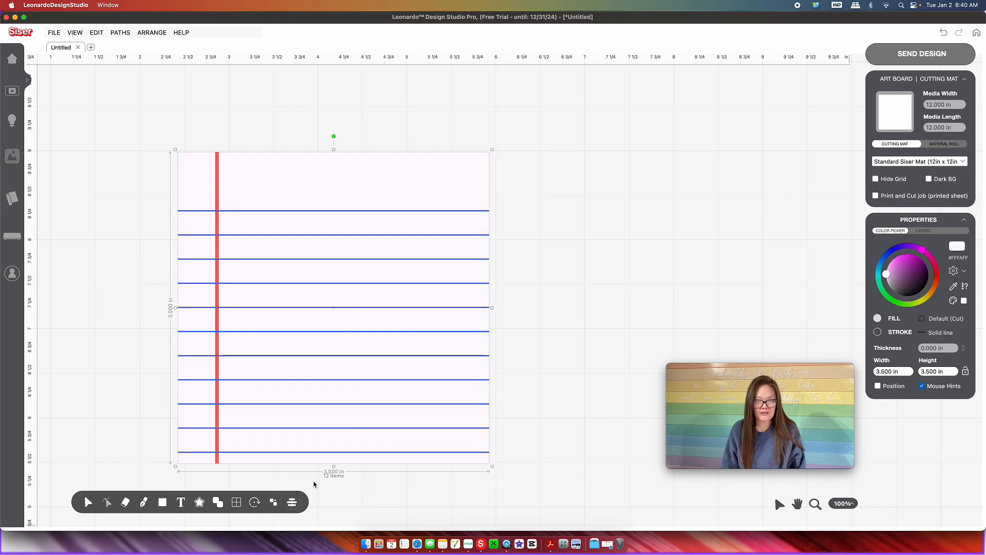
Step: Move the red vertical strip slightly right and bring it in front of the blue lines
left_click(217, 164)
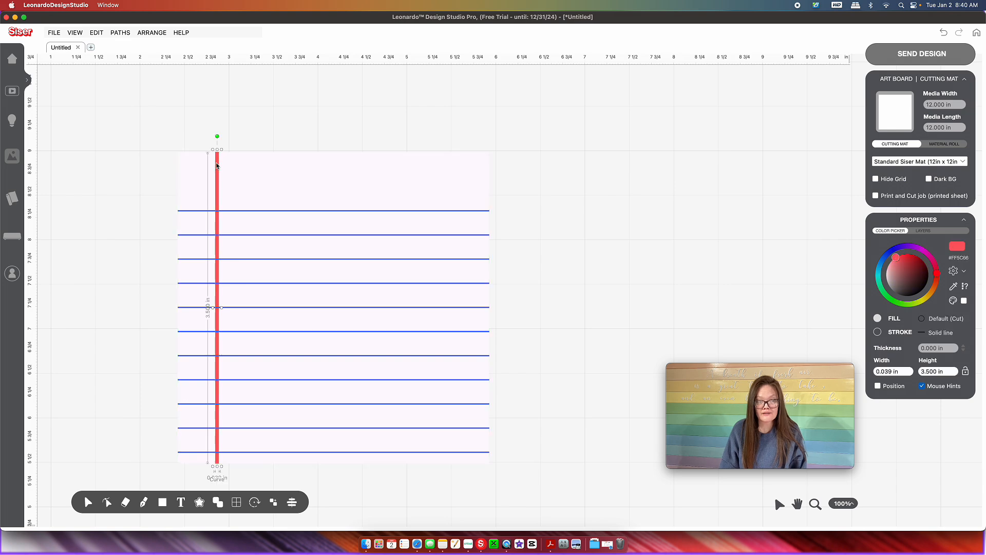
left_click_drag(218, 165, 226, 166)
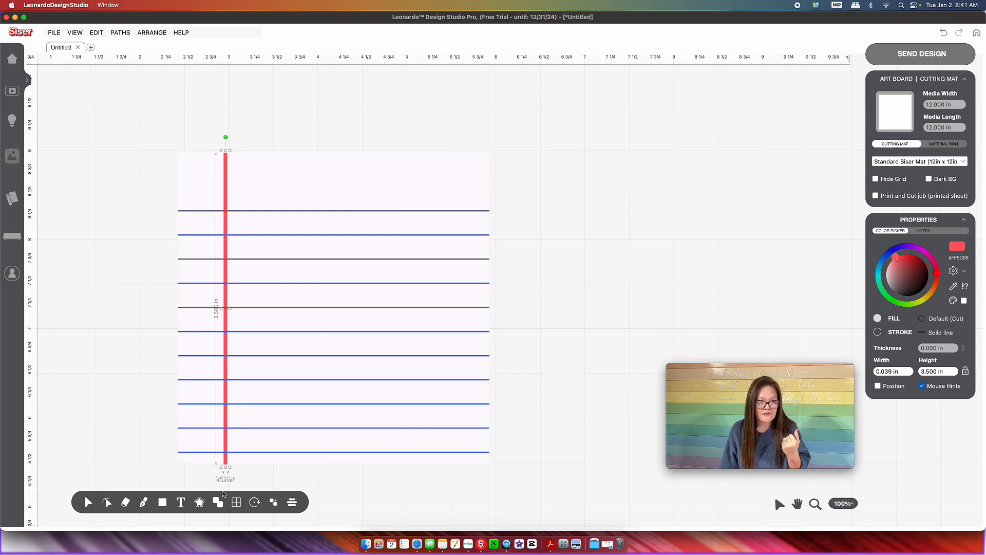
left_click(237, 498)
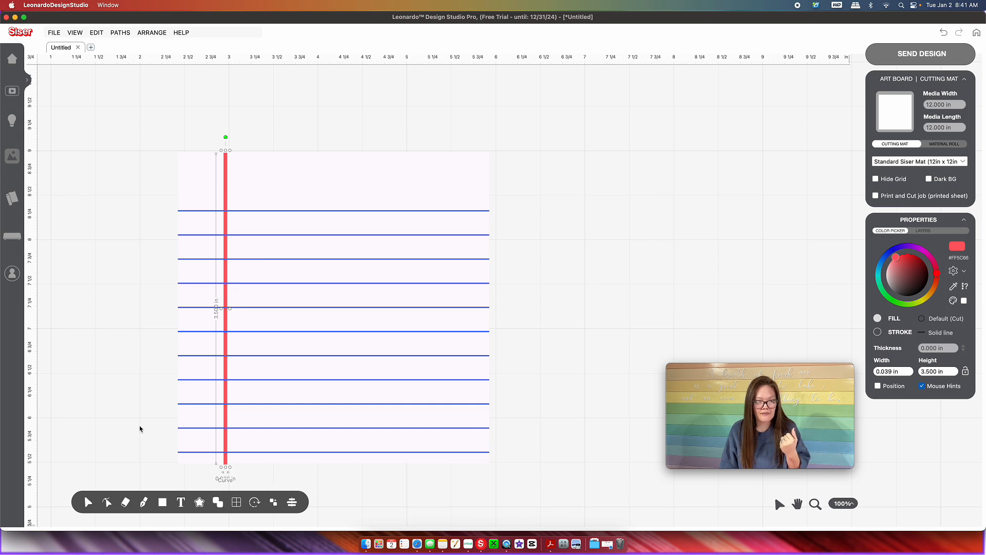
left_click(273, 502)
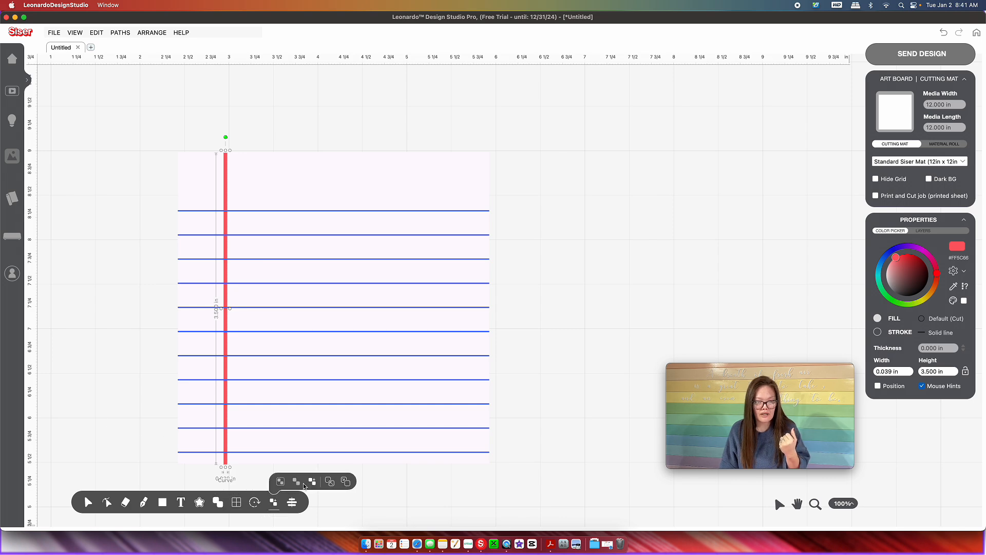
left_click(329, 482)
left_click(143, 368)
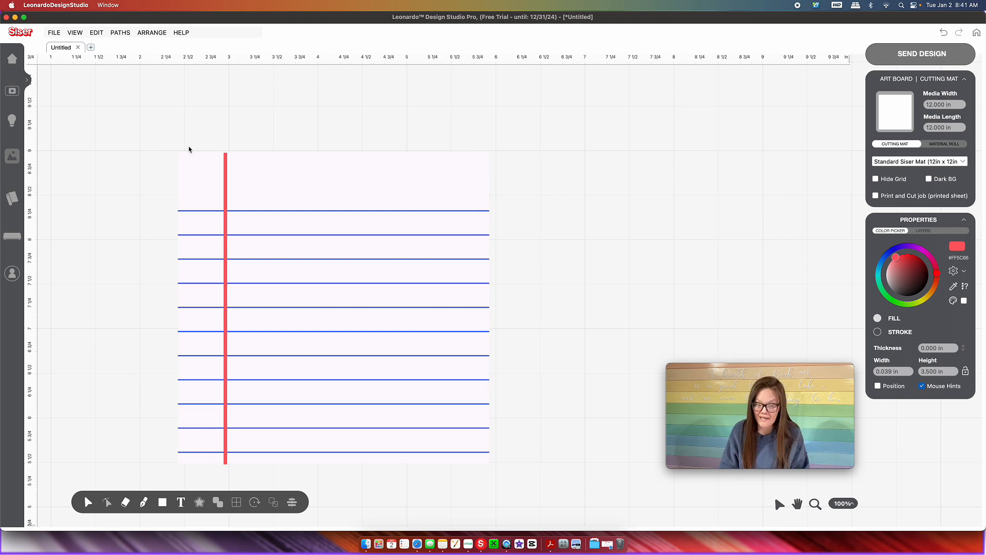
Step: Align the vertical centers of the red strip and the large square so their top and bottom edges match
left_click(226, 176)
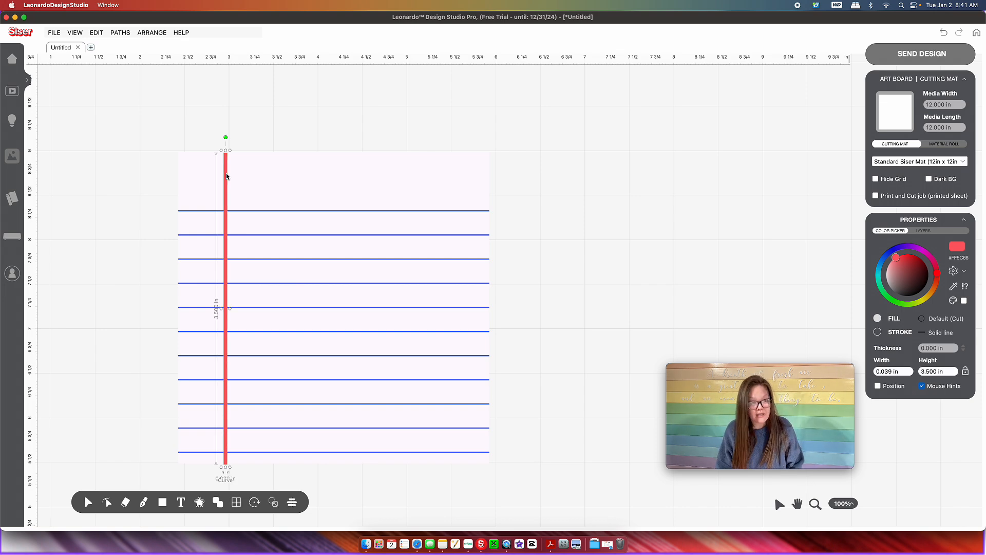
left_click(302, 170, "shift")
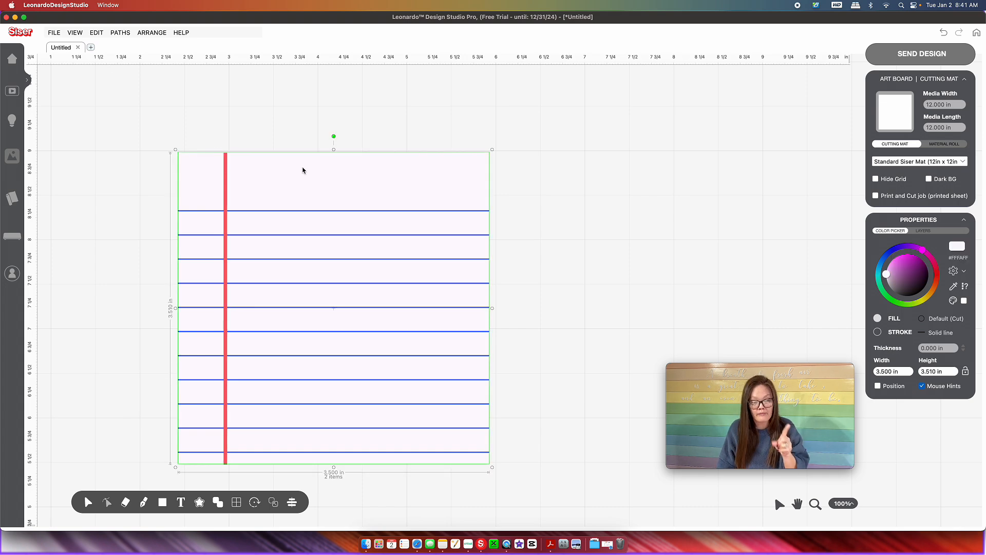
left_click(292, 502)
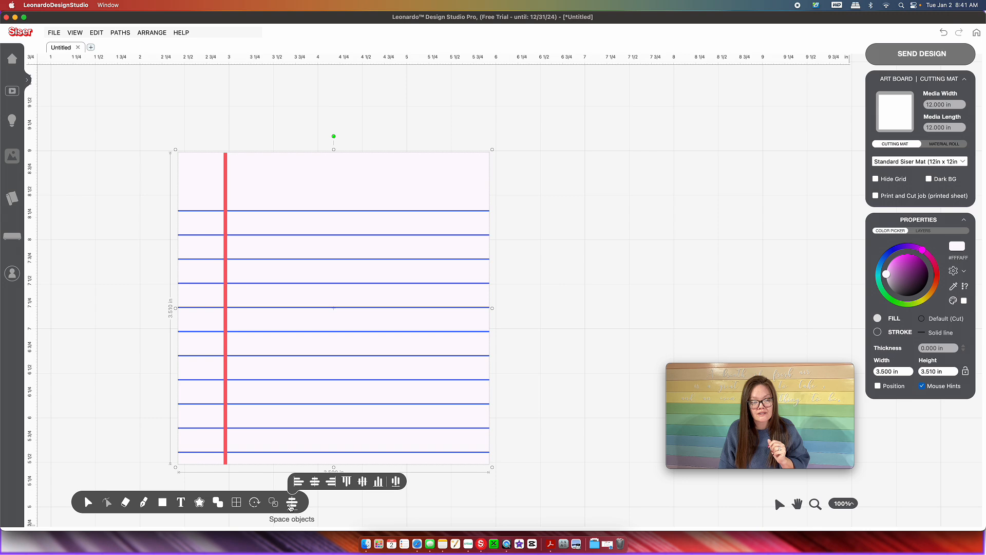
left_click(364, 483)
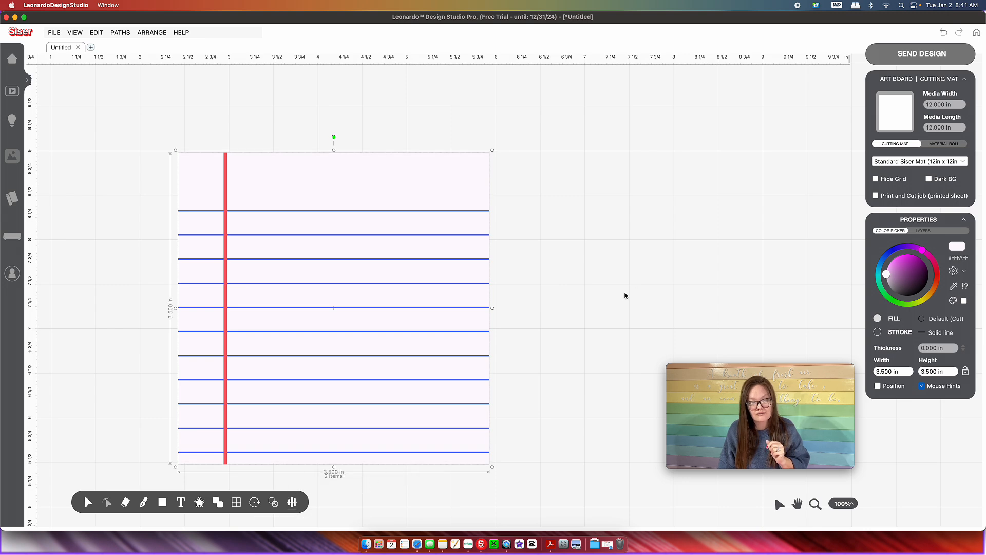
left_click(580, 310)
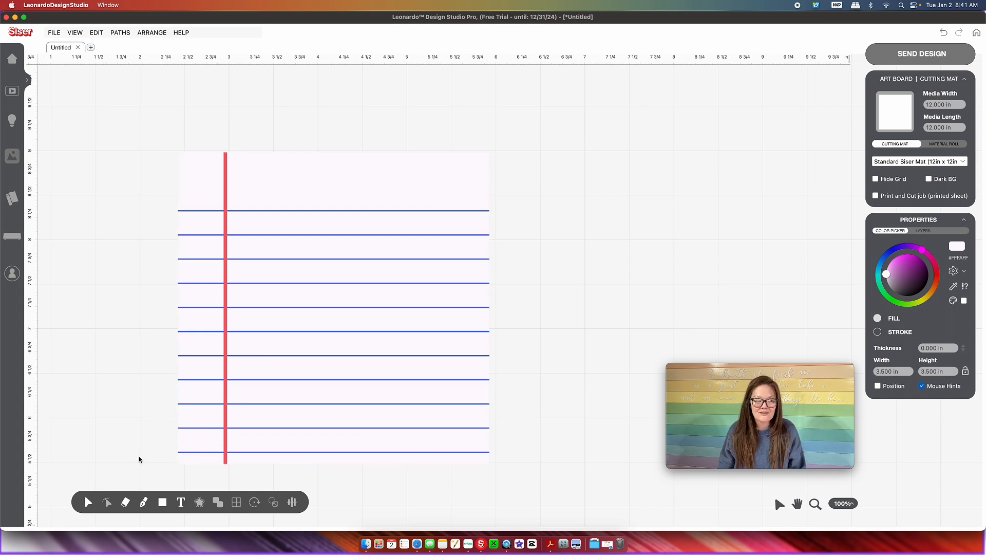
Step: Add centered text on five lines reading "Friend,", "You are", "just", "write!" and "From:" in American Typewriter with auto weld off
mouse_move(181, 503)
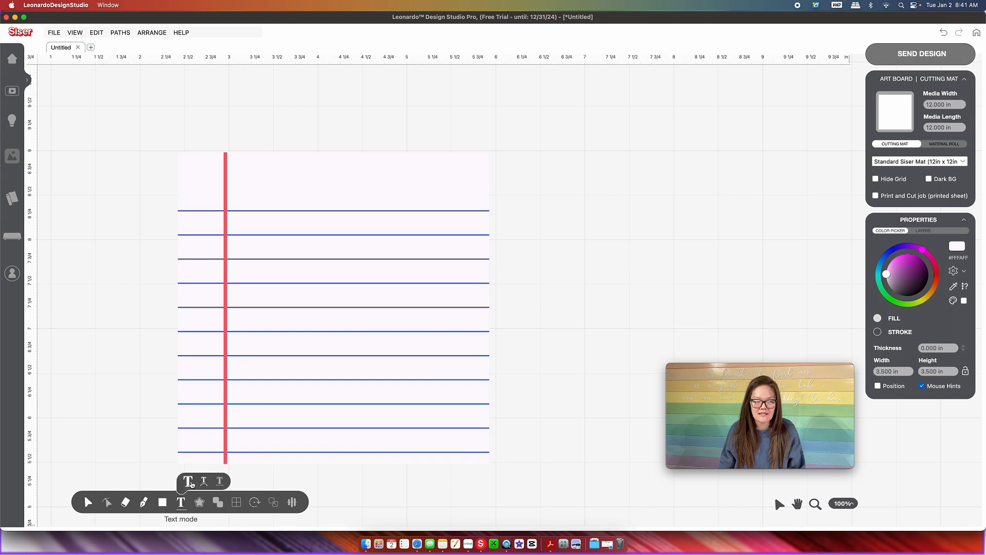
left_click(188, 481)
left_click_drag(513, 140, 427, 98)
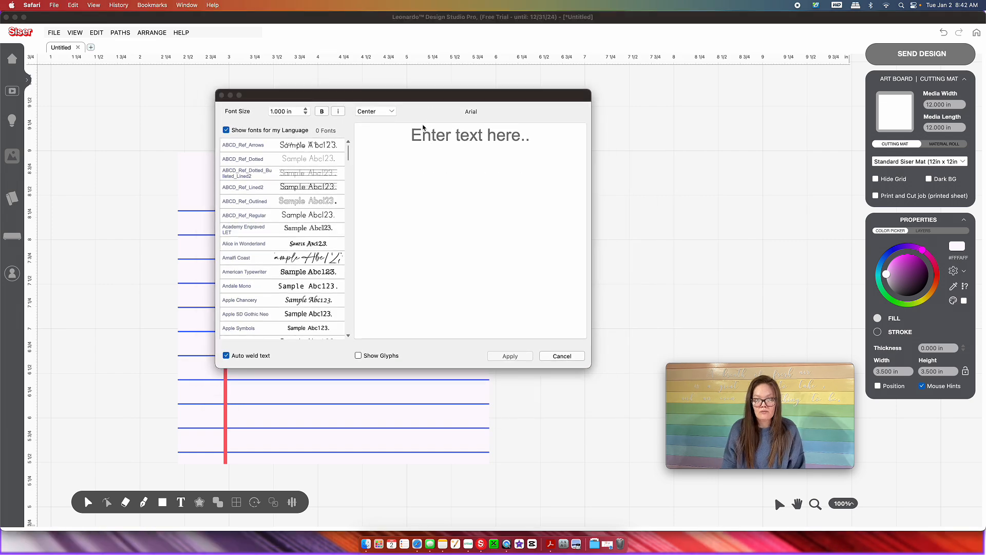
left_click(424, 133)
left_click(421, 138)
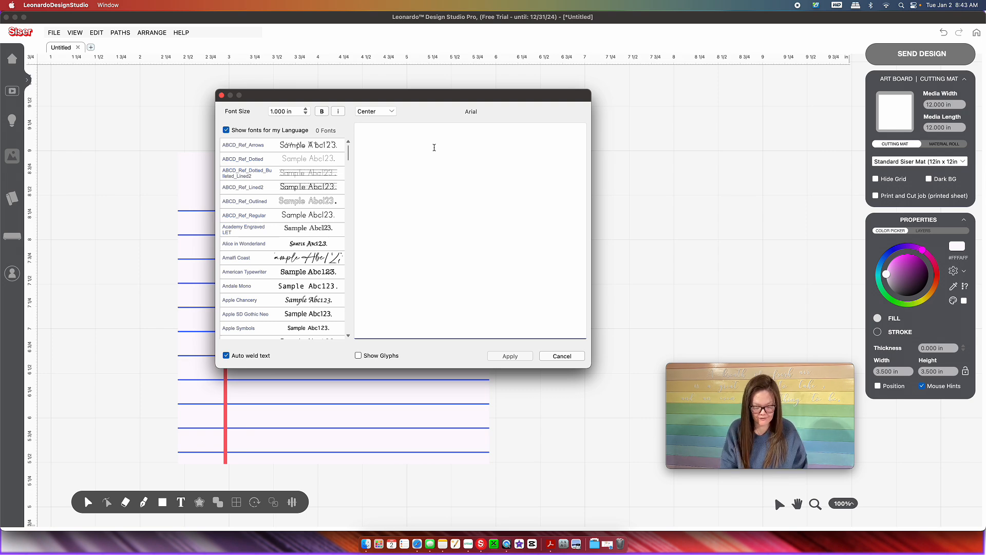
type("Friend, You are just write! From:")
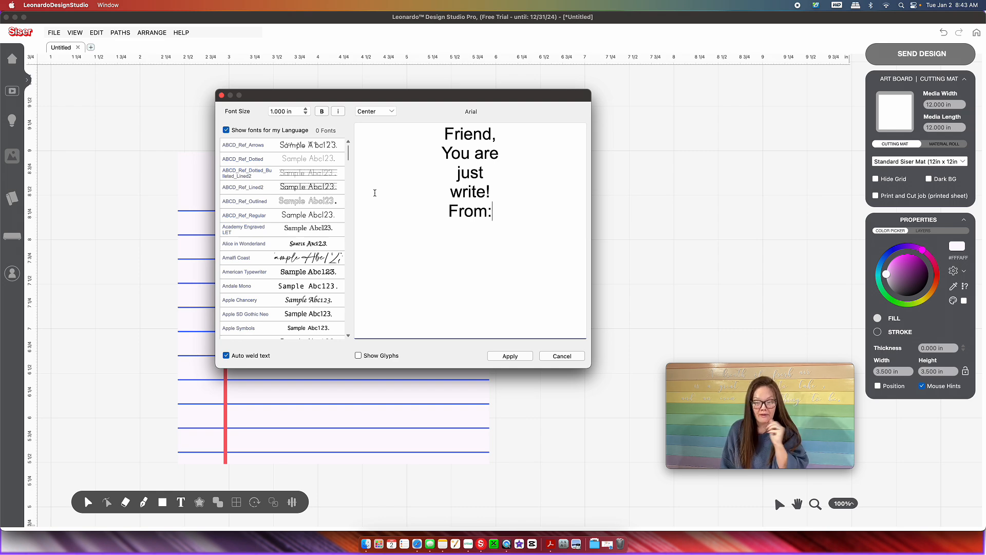
scroll(323, 210, "down", 8)
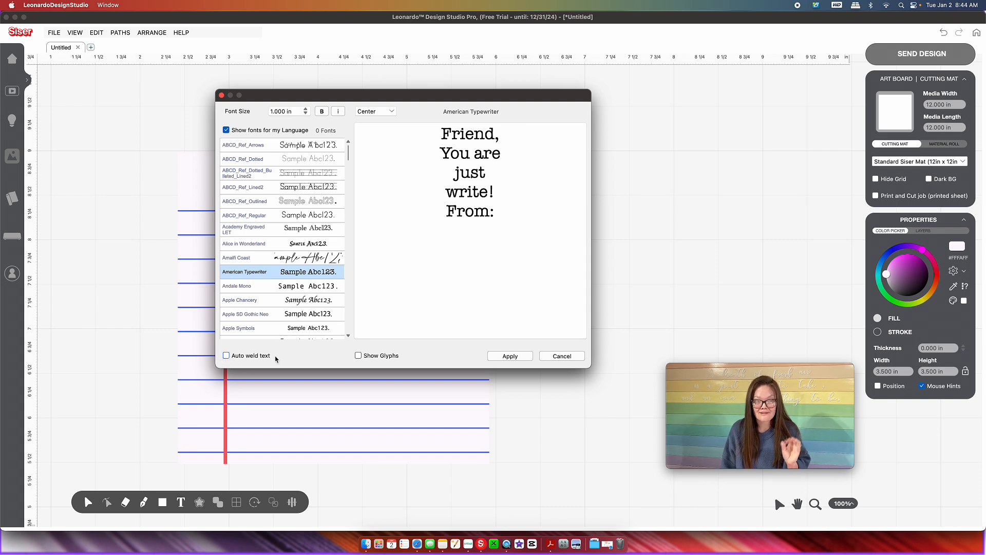
left_click(511, 357)
Step: Place the text block in the empty area beside the notebook paper and set its fill to black, #000000
left_click_drag(654, 265, 701, 267)
scroll(599, 272, "down", 3)
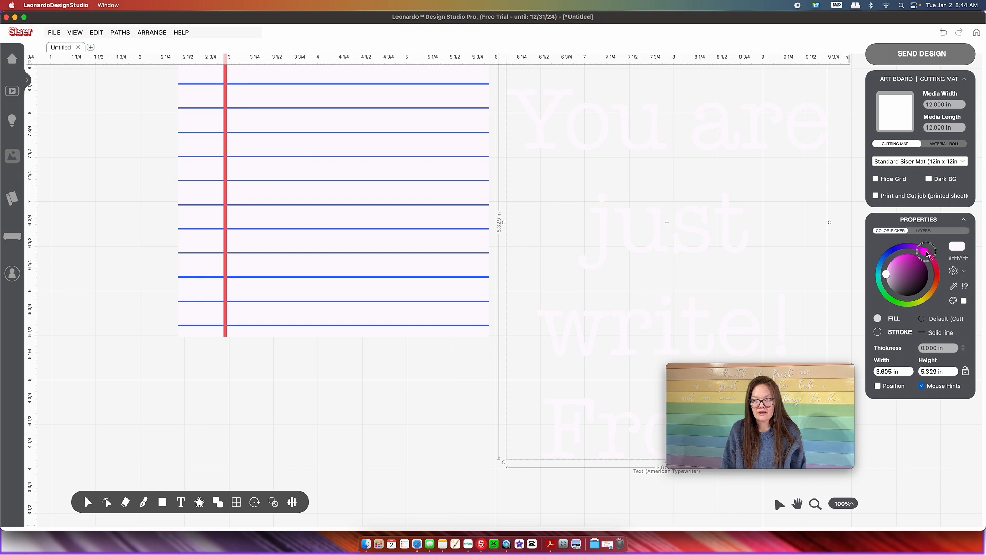
left_click_drag(887, 276, 910, 296)
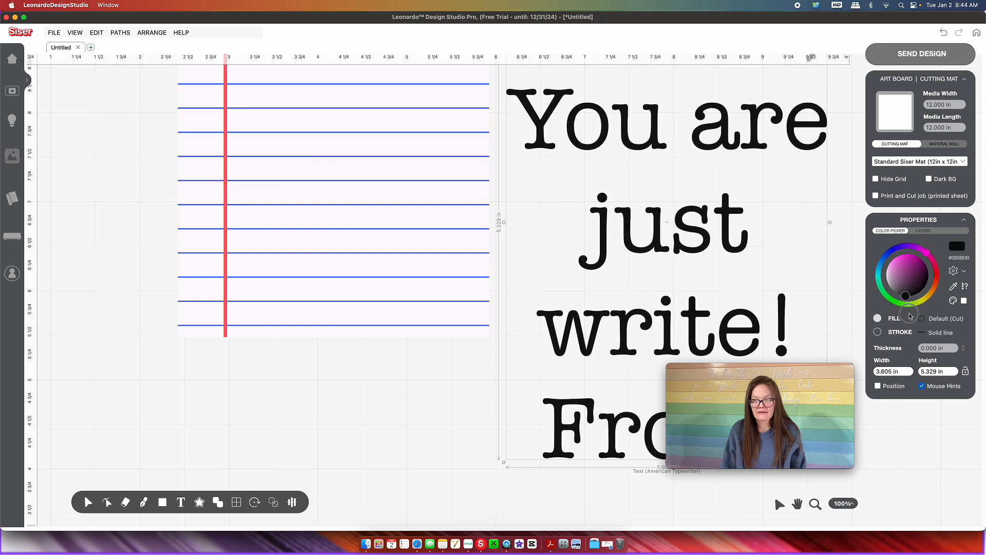
Step: Scale the text block down proportionally to about 2.06 by 3.04 in, keeping it beside the notebook paper
scroll(941, 339, "up", 1)
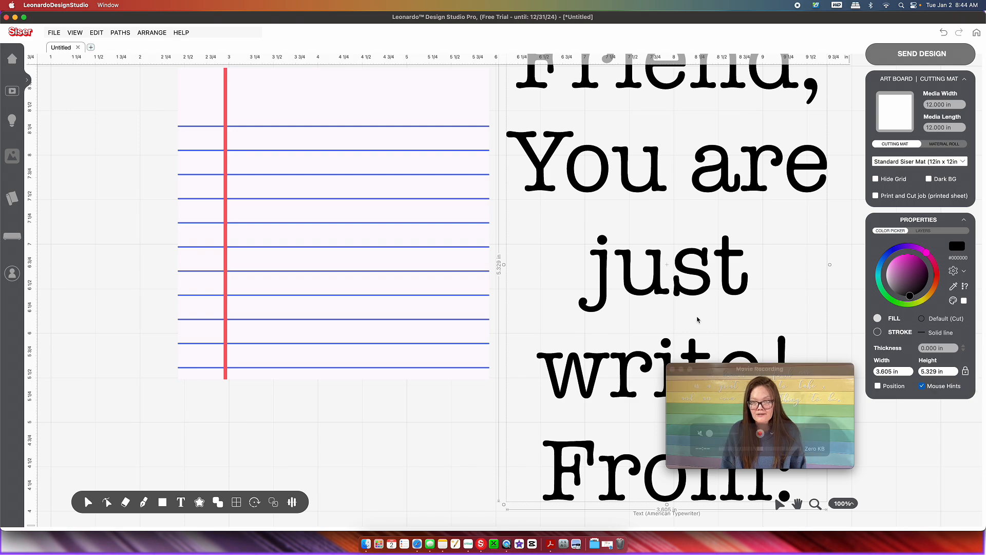
scroll(685, 294, "up", 4)
scroll(699, 250, "down", 5)
scroll(699, 250, "up", 2)
scroll(698, 251, "down", 2)
scroll(699, 250, "up", 2)
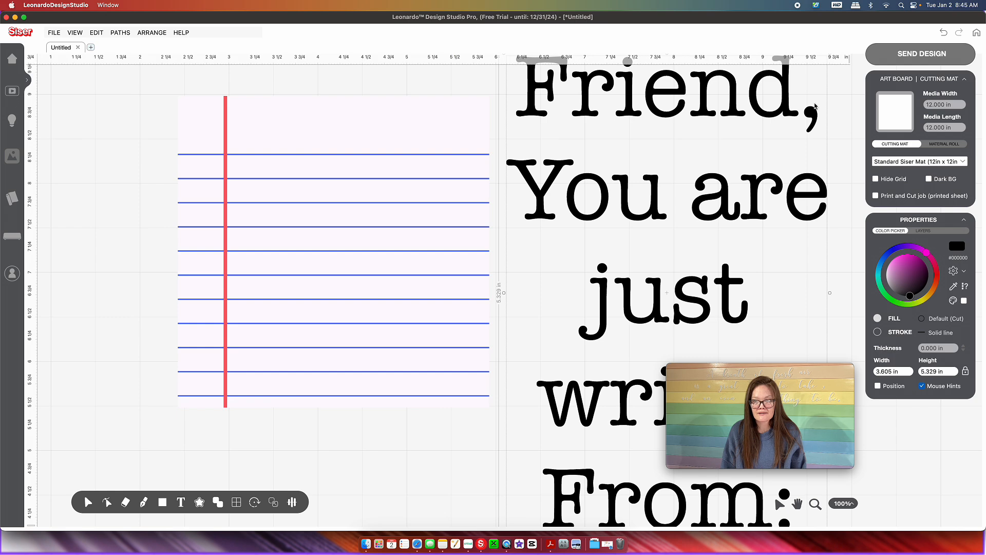
scroll(817, 103, "up", 1)
left_click_drag(821, 97, 591, 183)
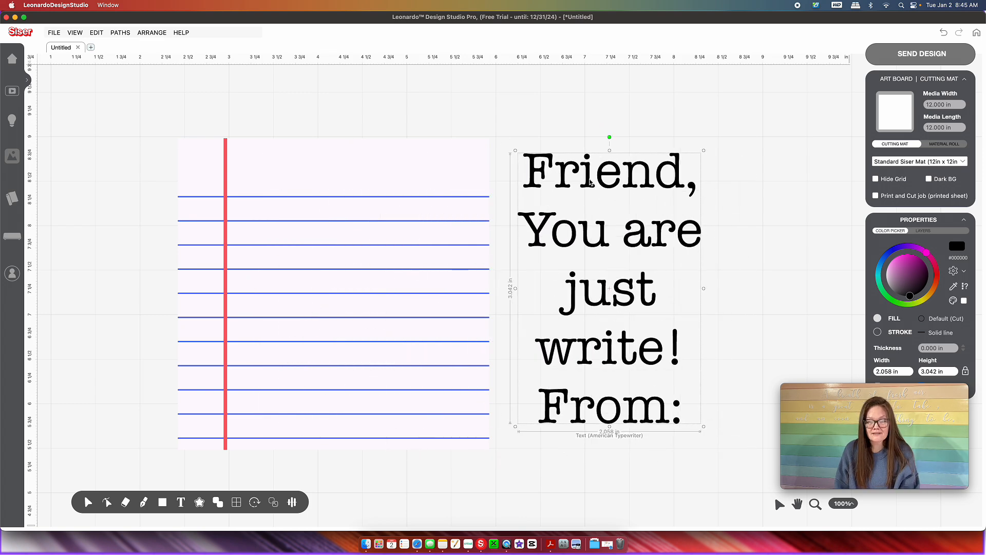
Step: Ungroup the paths of the text block into separate letter shapes and clear the selection
right_click(591, 184)
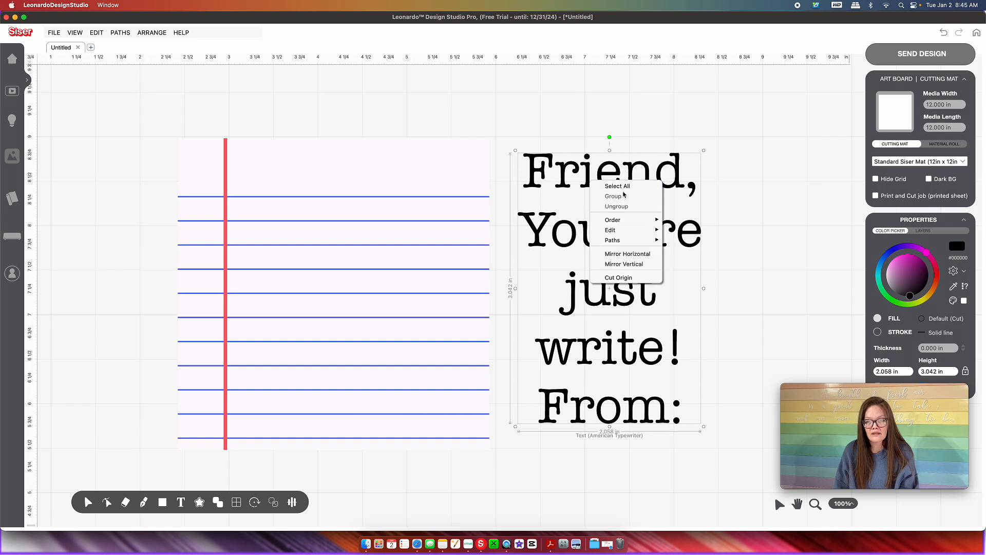
mouse_move(653, 243)
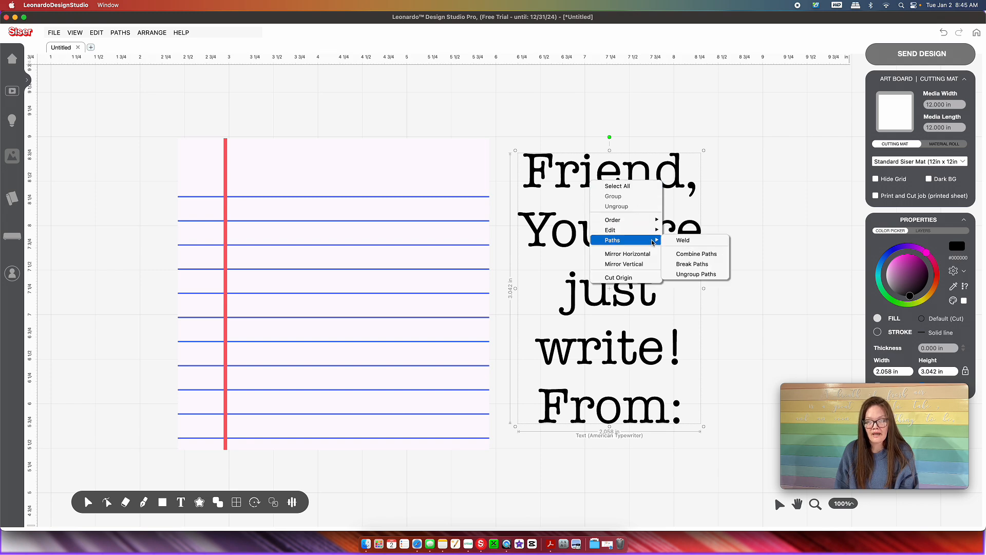
left_click(699, 274)
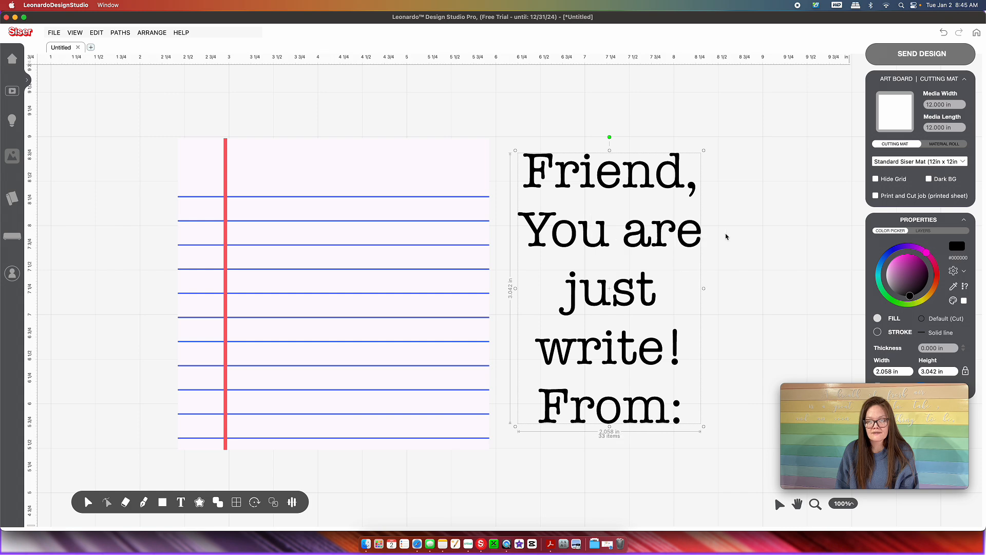
left_click(753, 217)
Step: Group the letters of "Friend," together and the letters of "You are" together as two separate groups
left_click_drag(734, 195, 520, 143)
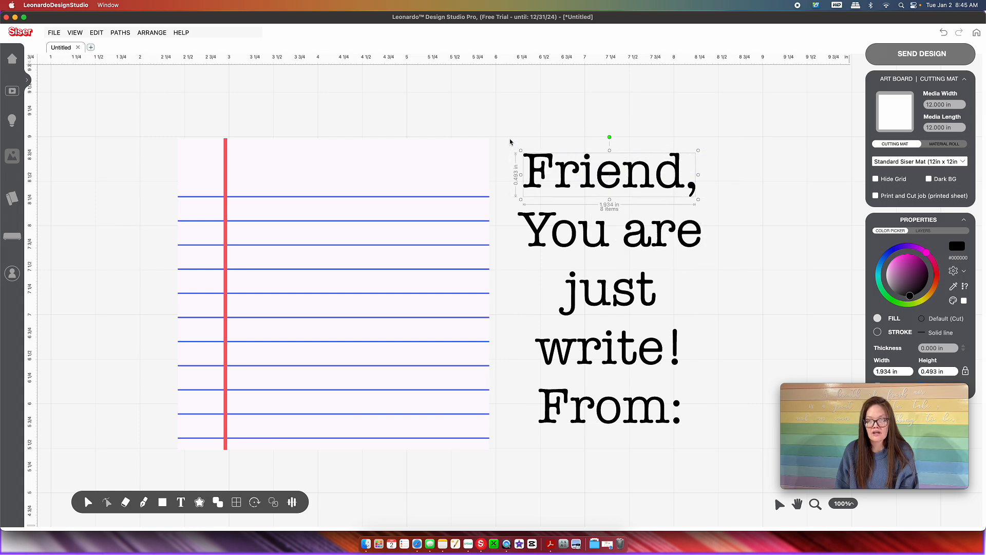
right_click(660, 183)
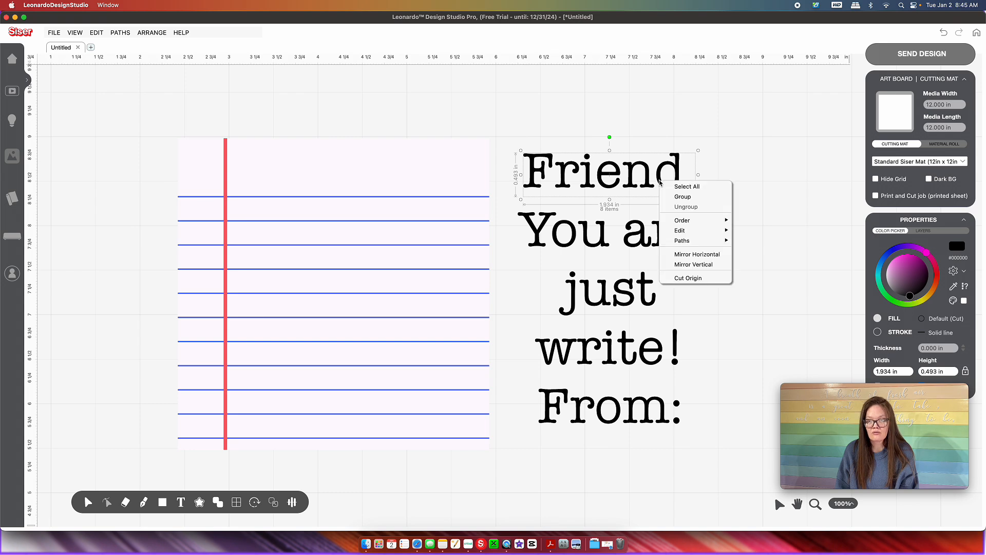
left_click(710, 199)
left_click_drag(749, 260, 520, 220)
right_click(539, 232)
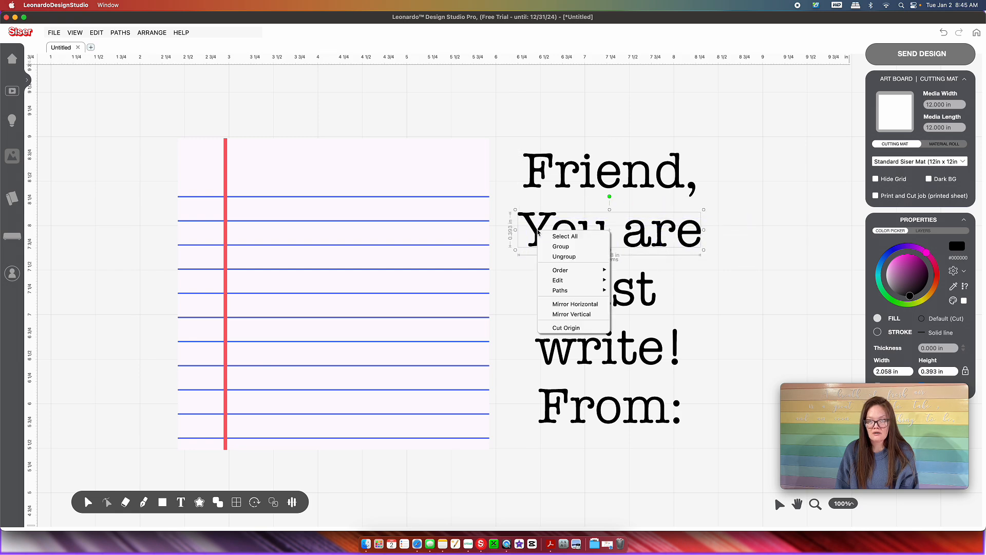
left_click(550, 249)
Step: Group the letters of "just", "write!" and "From:" into one separate group per line
left_click_drag(720, 314, 545, 267)
left_click(590, 293)
right_click(589, 293)
left_click(594, 308)
left_click_drag(726, 375, 531, 331)
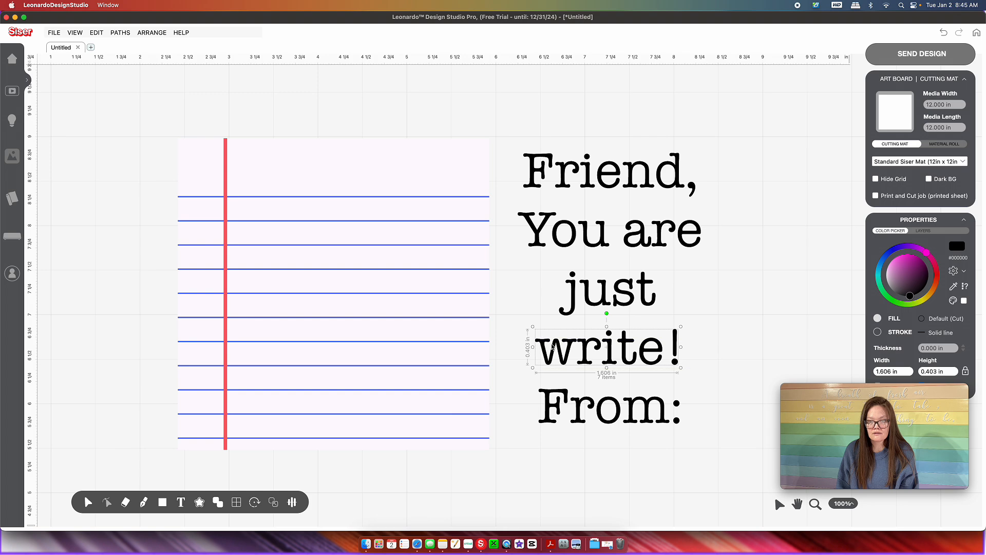
right_click(558, 350)
left_click(576, 365)
left_click_drag(726, 438, 514, 394)
left_click(554, 407)
right_click(554, 407)
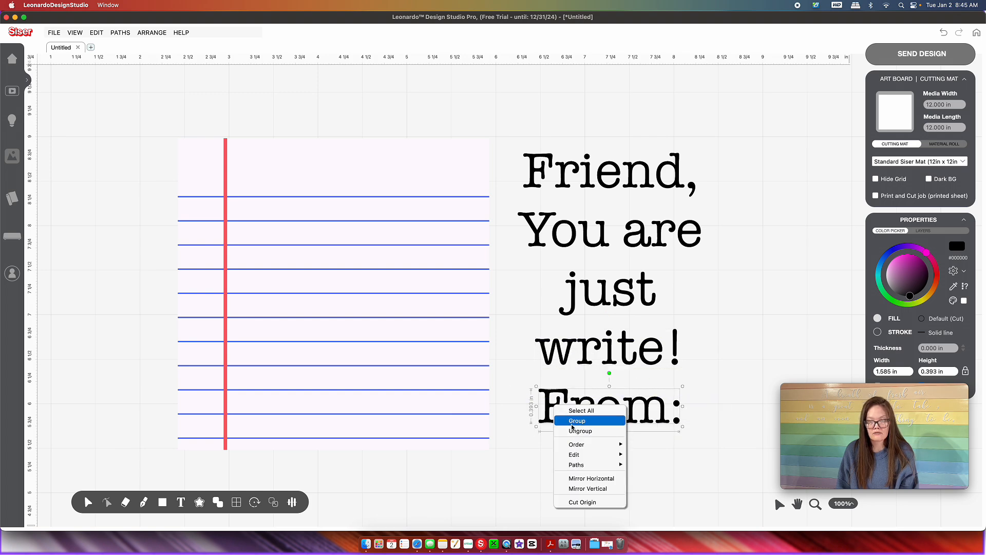
left_click(571, 421)
Step: Place "Friend," on the uppermost blue line against the red strip and scale all five text groups down together to match the line spacing
left_click(646, 168)
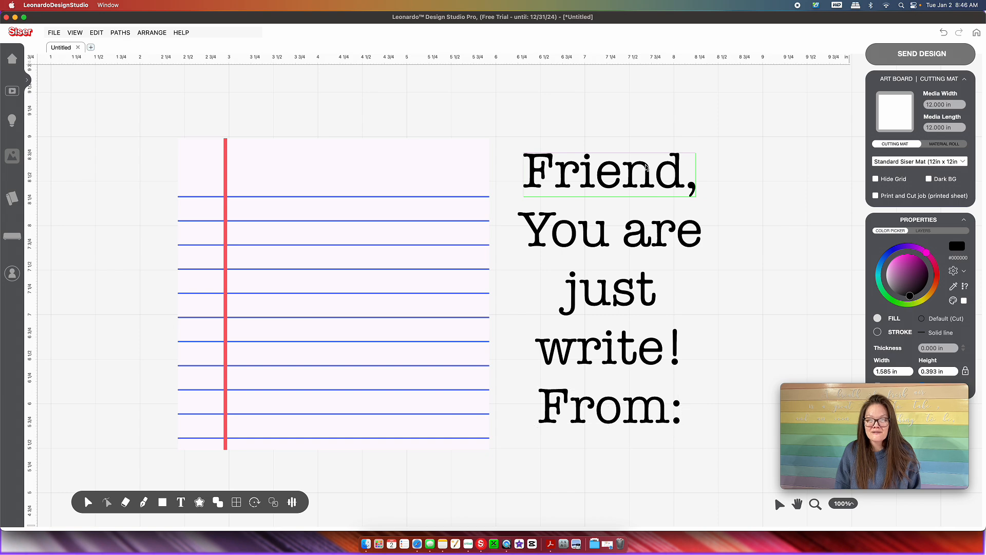
left_click_drag(645, 167, 351, 175)
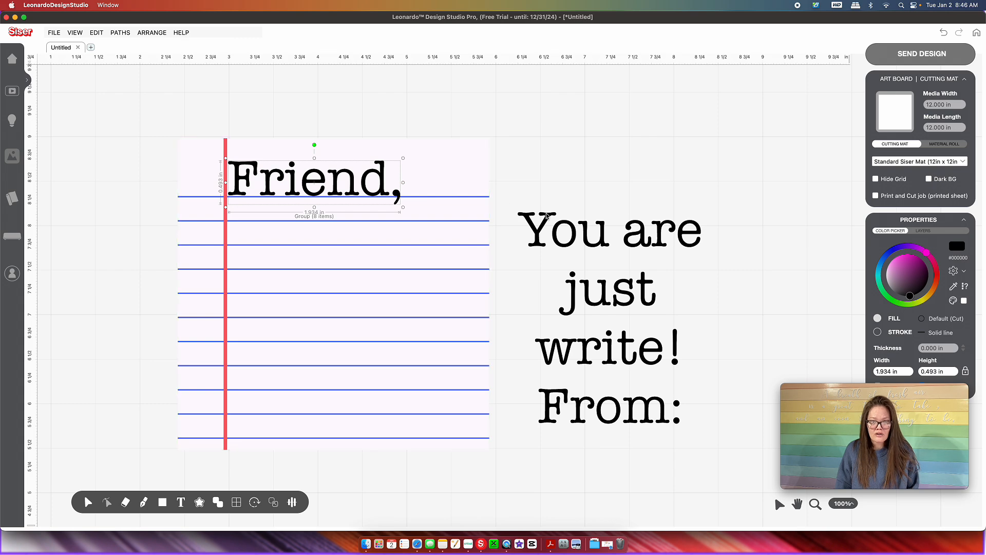
left_click(590, 237, "shift")
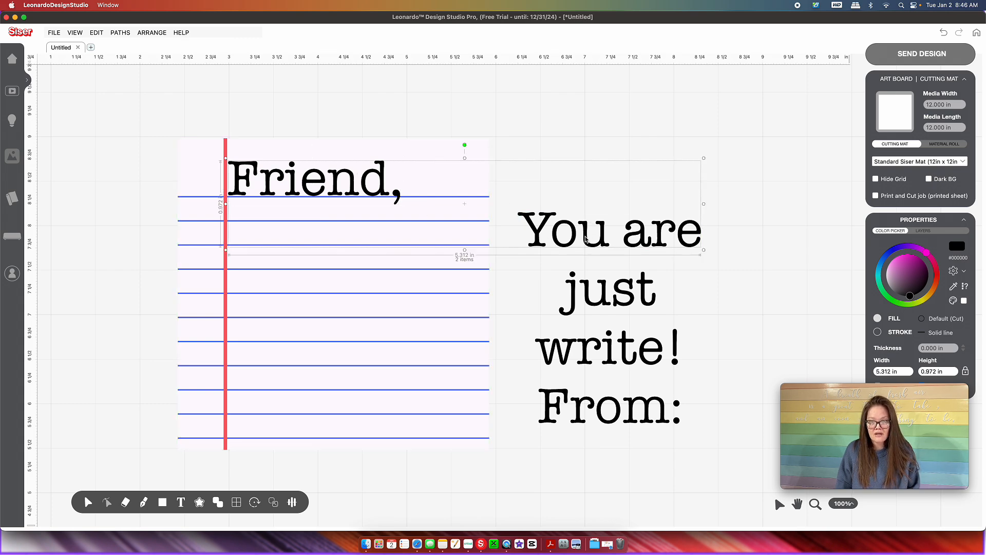
left_click(584, 300, "shift")
left_click(598, 361, "shift")
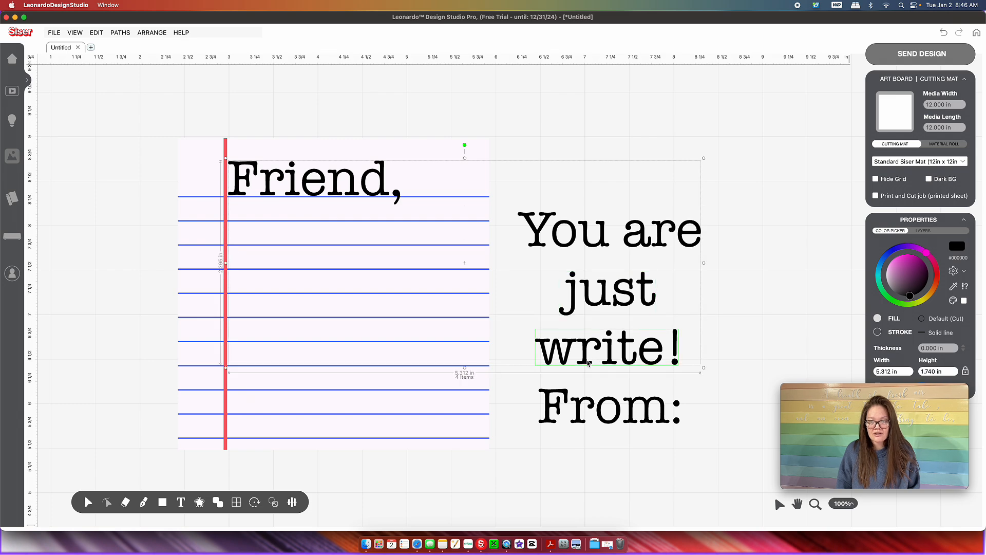
left_click(583, 413, "shift")
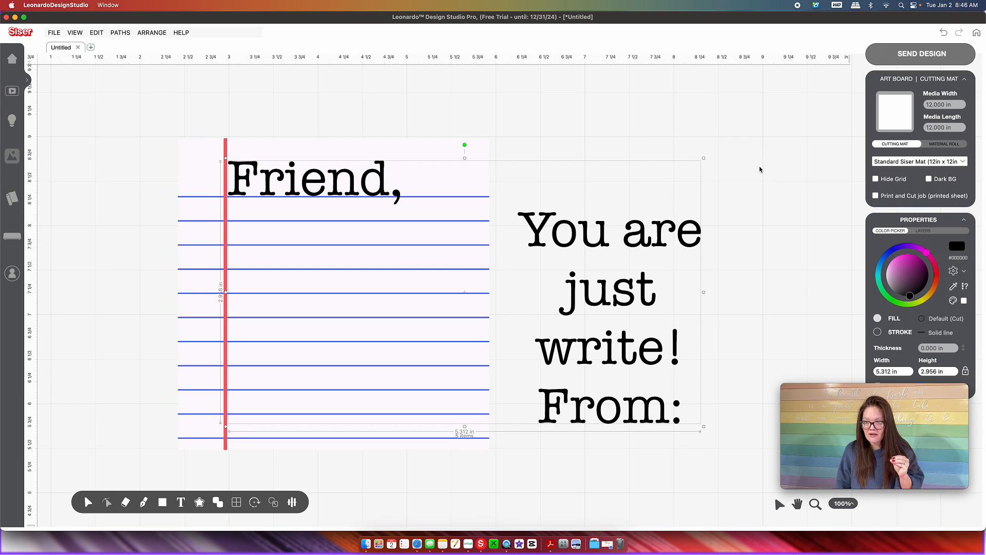
left_click_drag(703, 157, 572, 237)
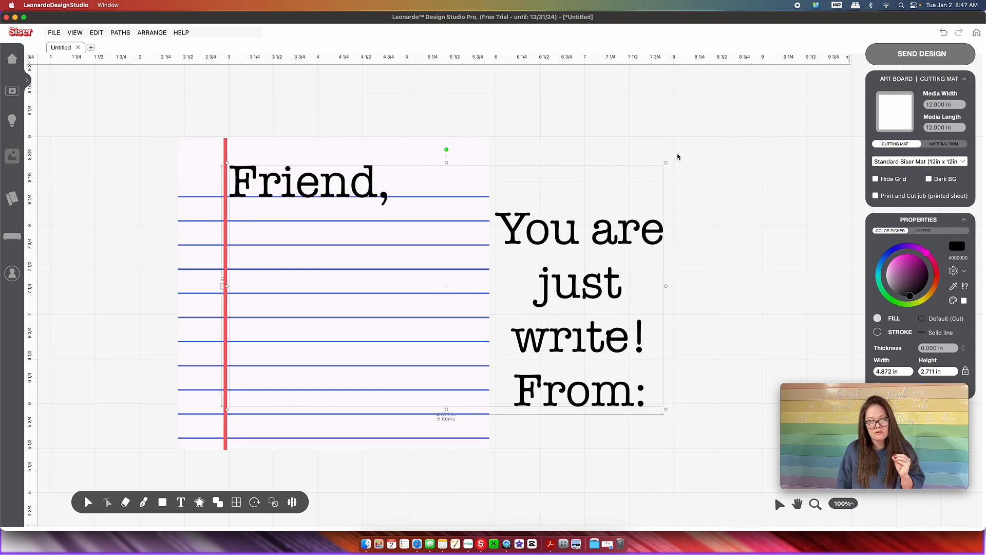
left_click_drag(665, 158, 399, 227)
Step: Place "You are", "just", "write!" and "From:" on every second blue line beneath "Friend," on the paper
key("super+a")
left_click(623, 284)
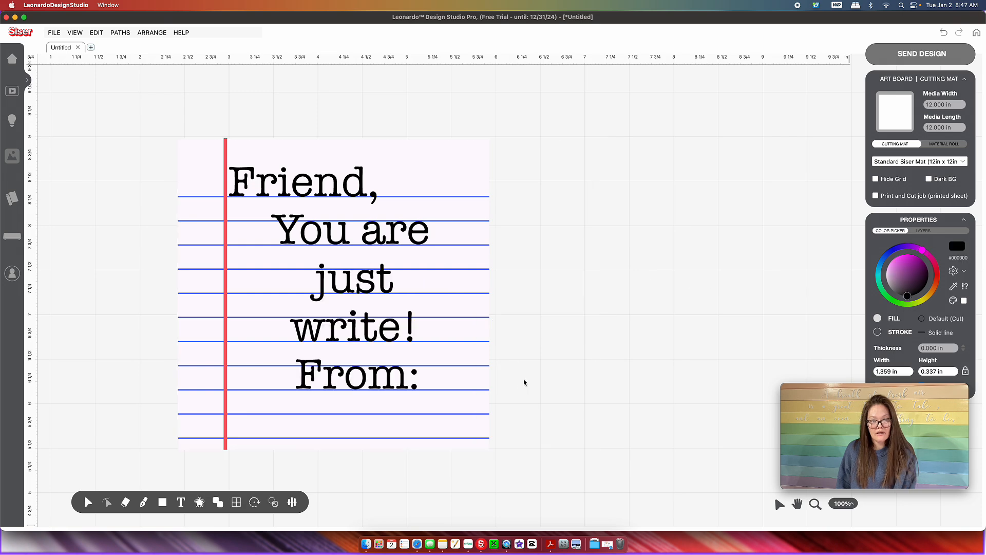
left_click(524, 382)
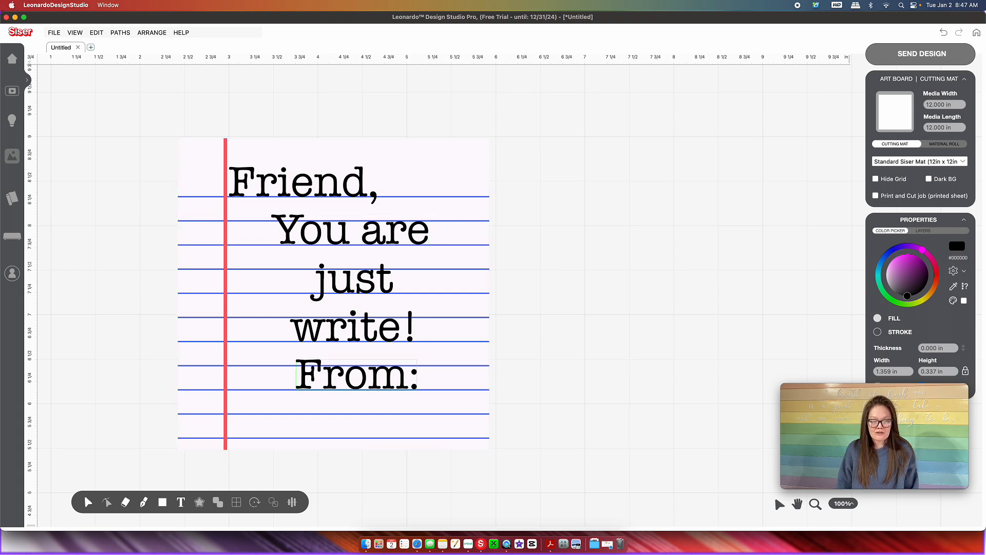
Step: Select "From:", "write!", "just" and "You are" and align them left-right on their centers
left_click(357, 385)
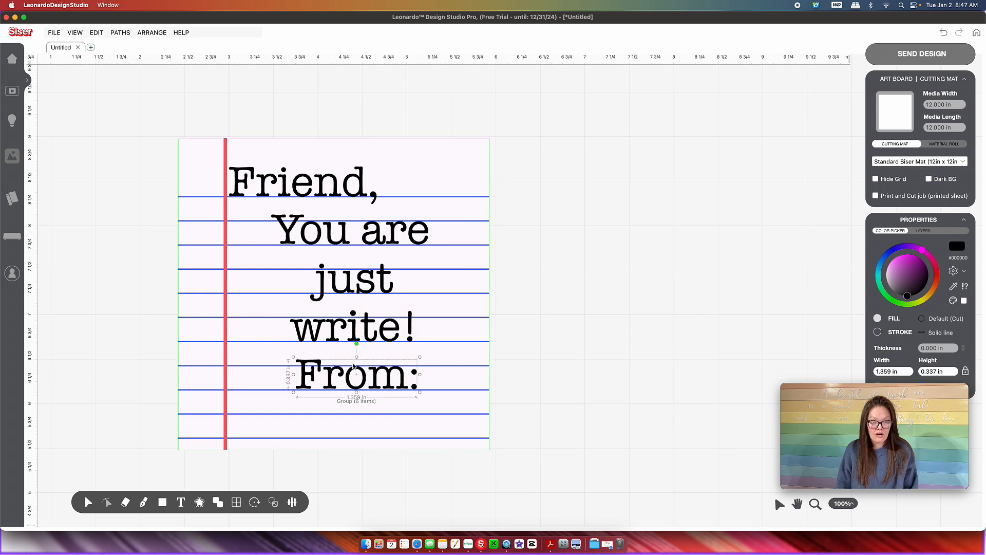
left_click(354, 334, "shift")
left_click(352, 261, "shift")
left_click(342, 242, "shift")
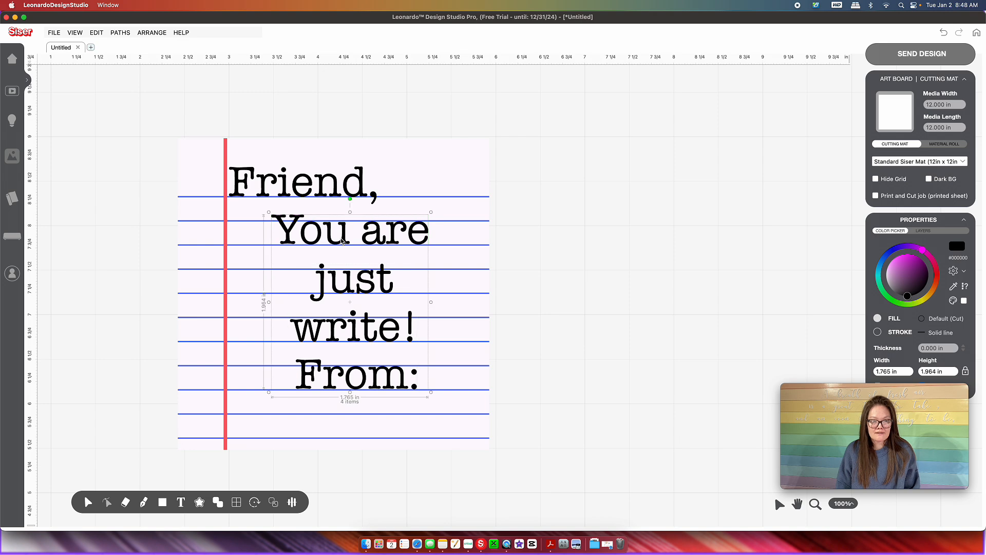
left_click(292, 502)
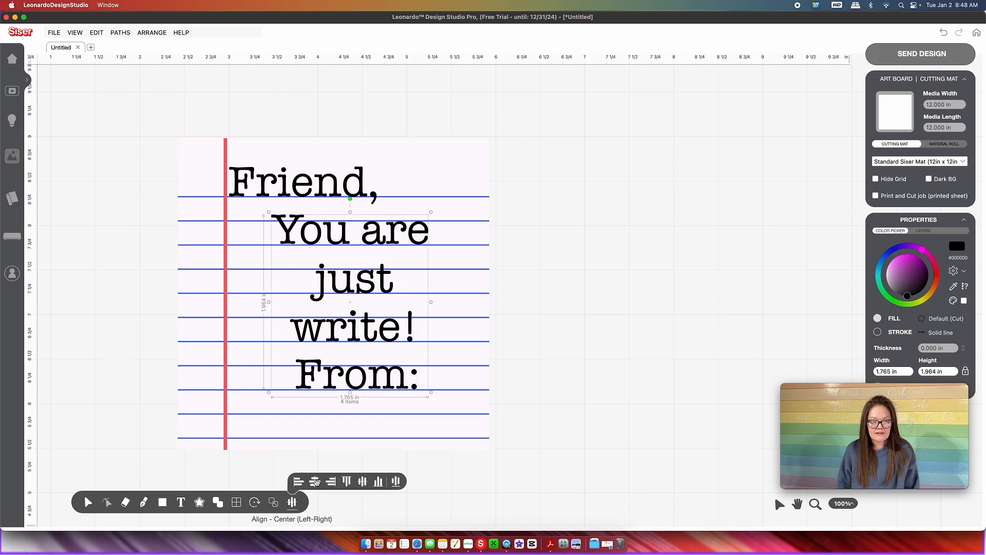
left_click(315, 482)
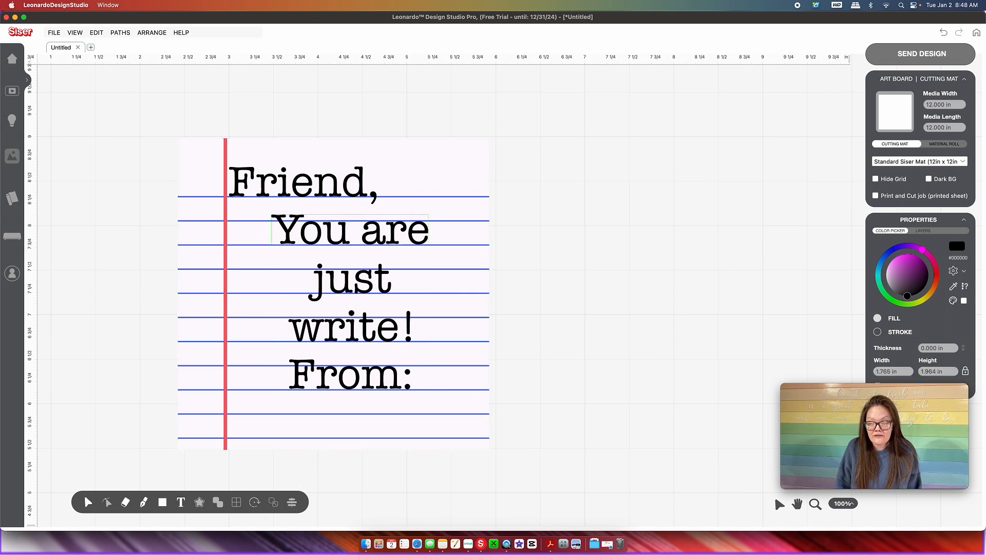
Step: Try coloring the text line by line, with "Friend," in red, "You are" in orange and "just" in yellow
left_click(393, 243)
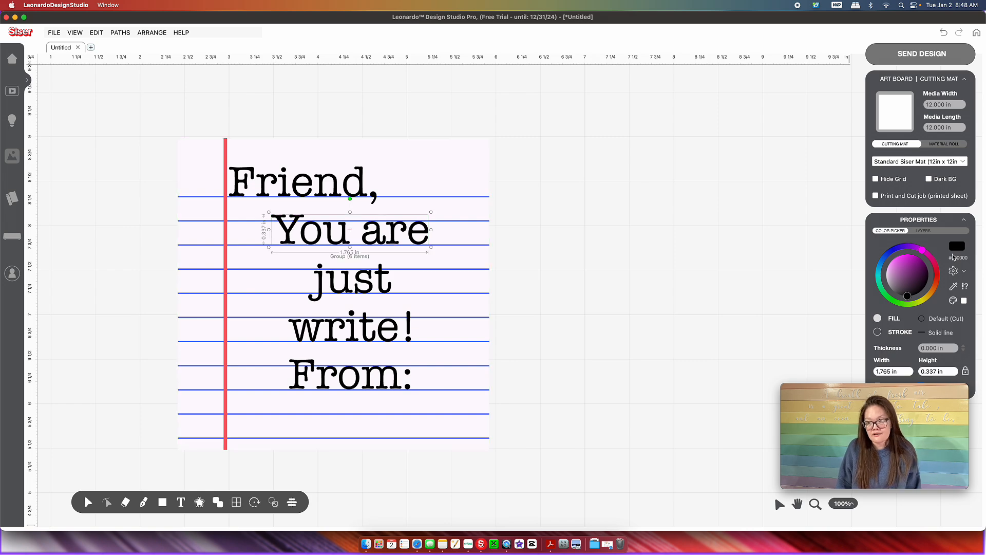
left_click_drag(923, 251, 952, 280)
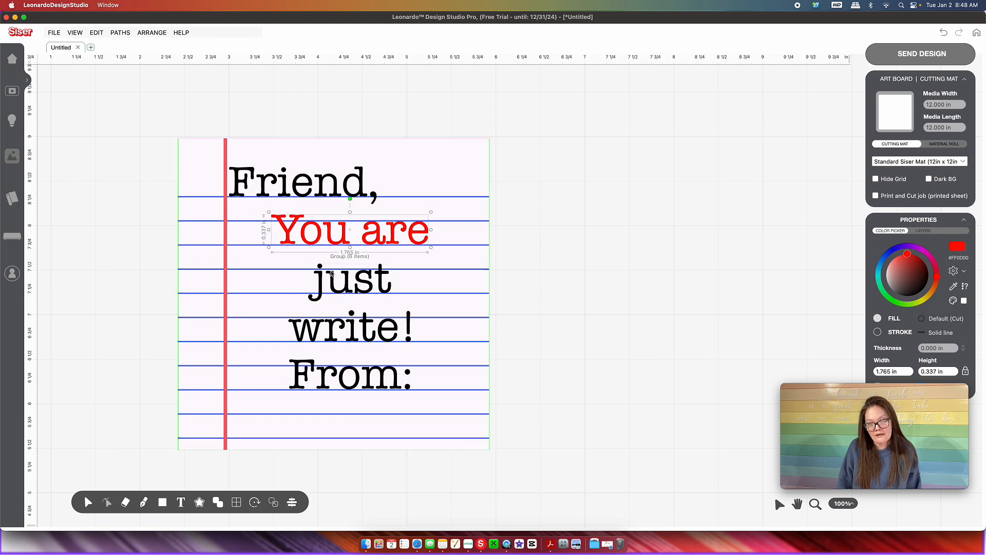
left_click(305, 192)
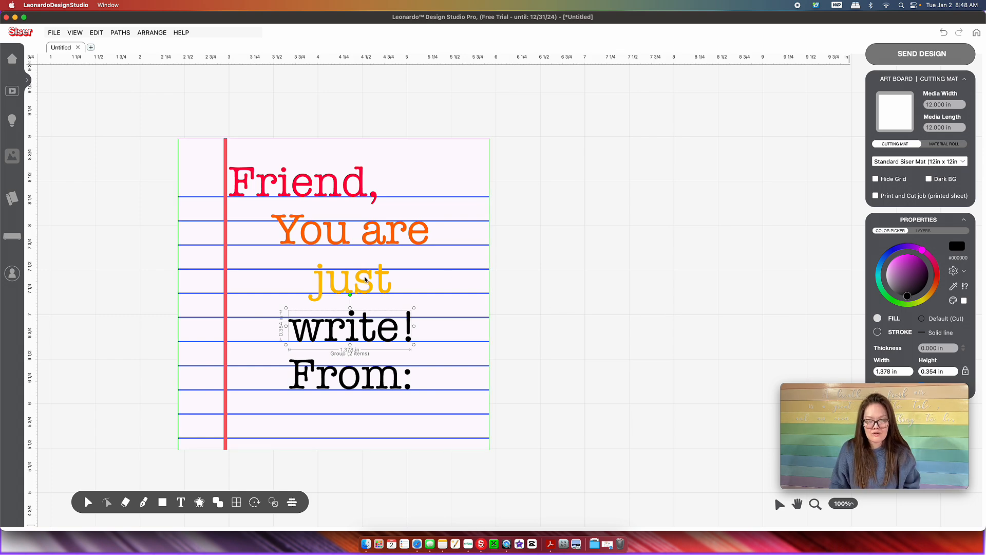
Step: Select "just", "You are" and "Friend," together and set their fill back to black, #000000
left_click(365, 279)
left_click(361, 282)
left_click(355, 232, "shift")
left_click(348, 194, "shift")
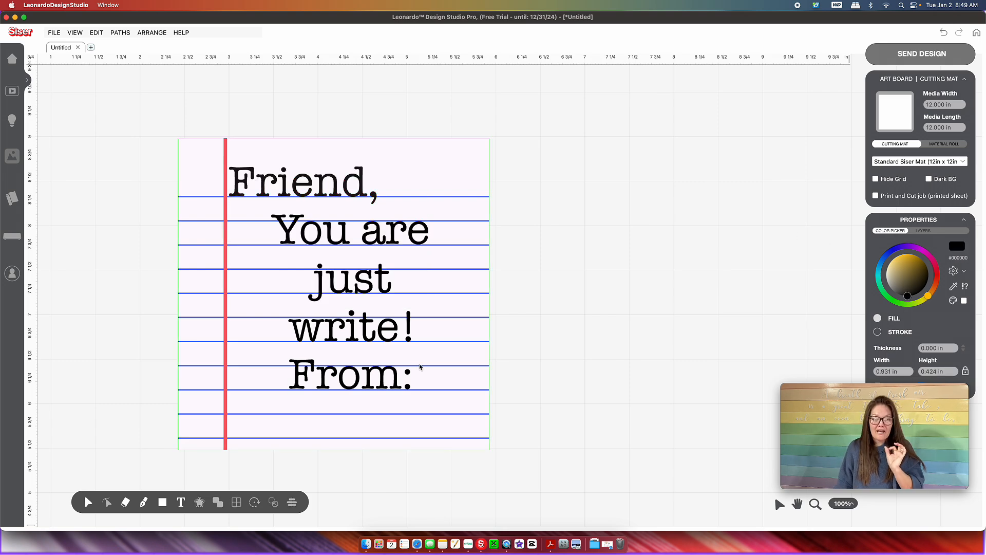
Step: Ungroup "write!" and fill its characters in sequence with red, orange, yellow, green, blue and purple (#AE00FF)
left_click(378, 333)
left_click(378, 333)
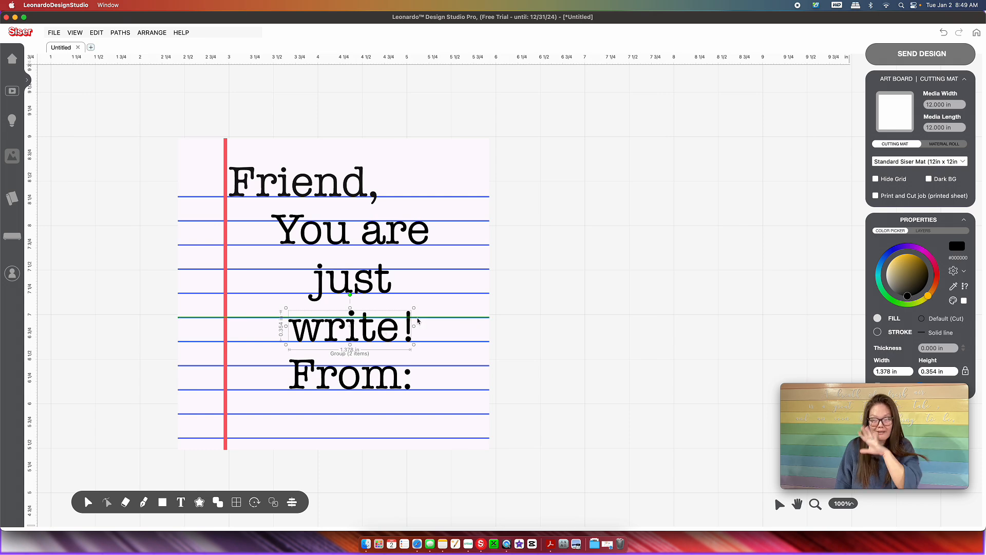
right_click(370, 329)
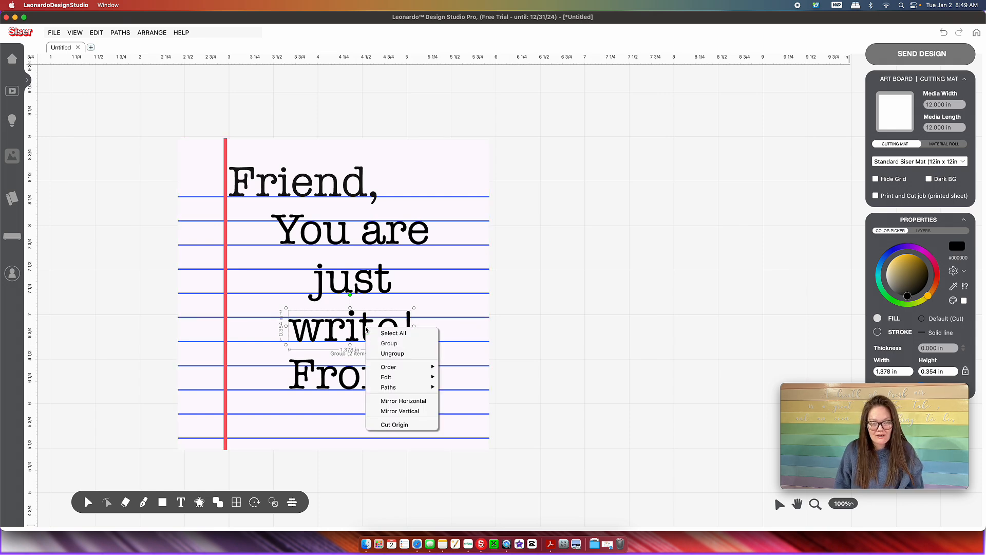
left_click(374, 353)
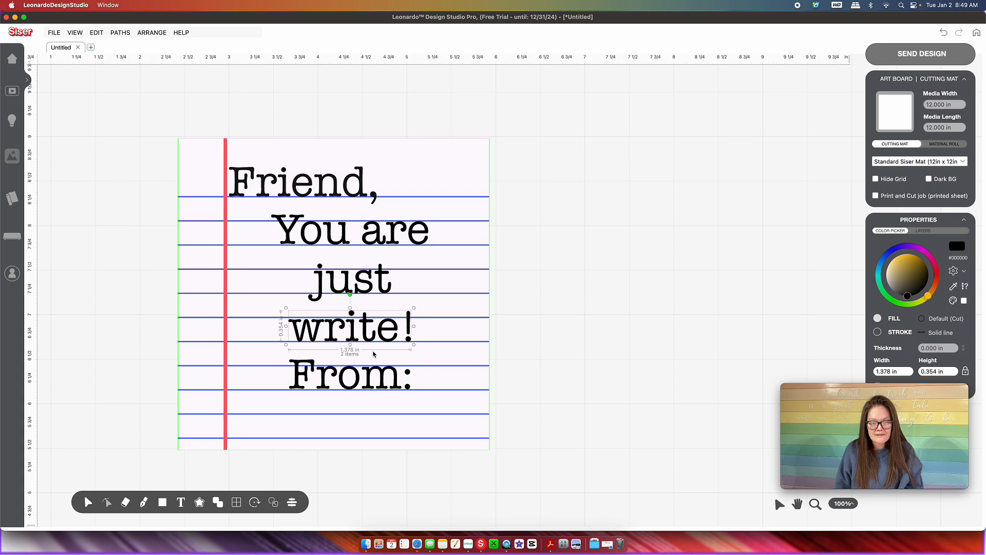
left_click(540, 326)
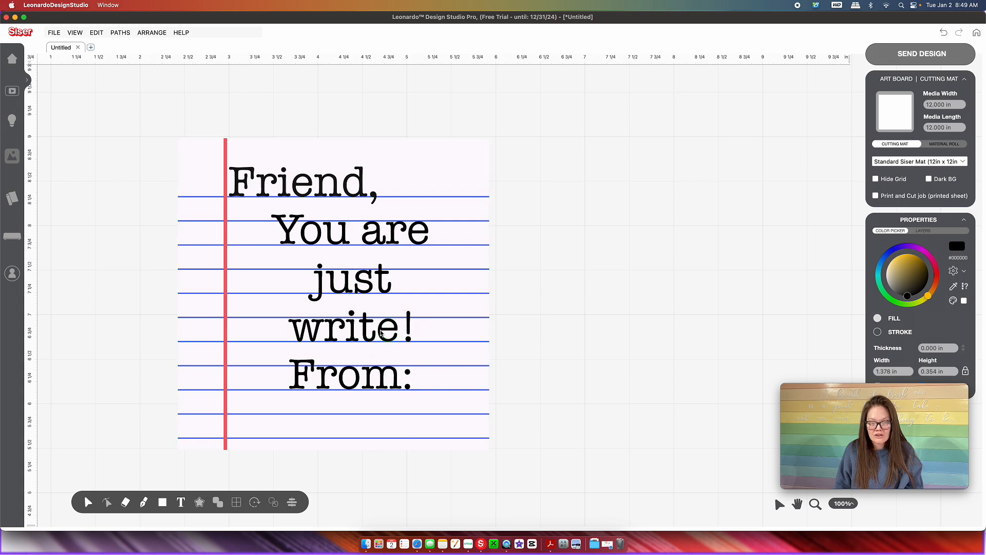
left_click(306, 335)
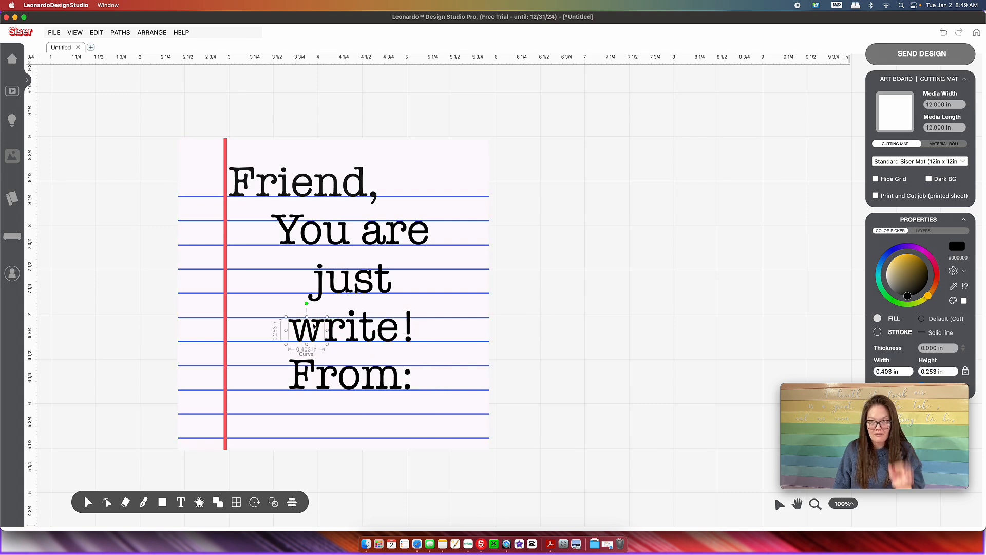
left_click_drag(931, 297, 938, 281)
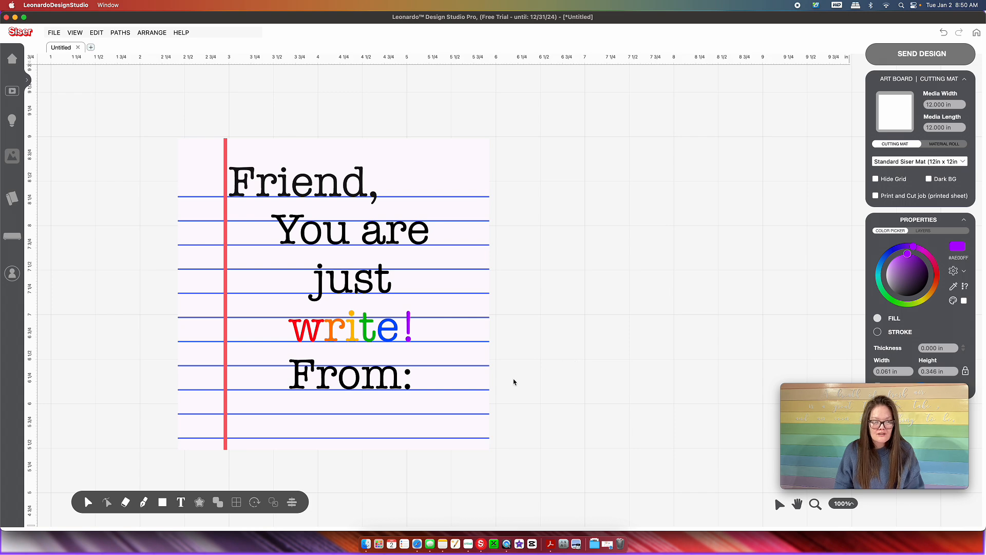
Step: Create a circle beside the paper and set its width and height to 0.300 in
mouse_move(162, 503)
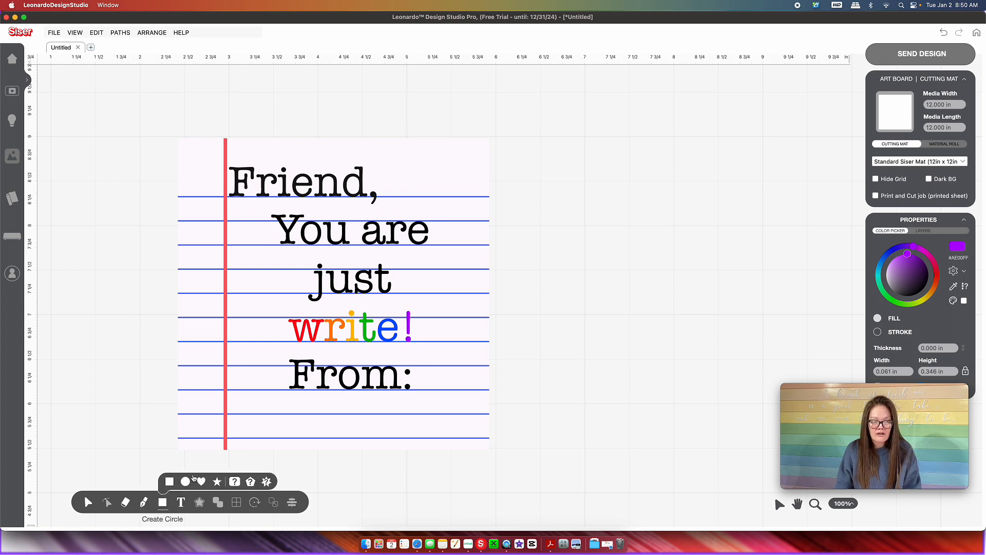
left_click(186, 482)
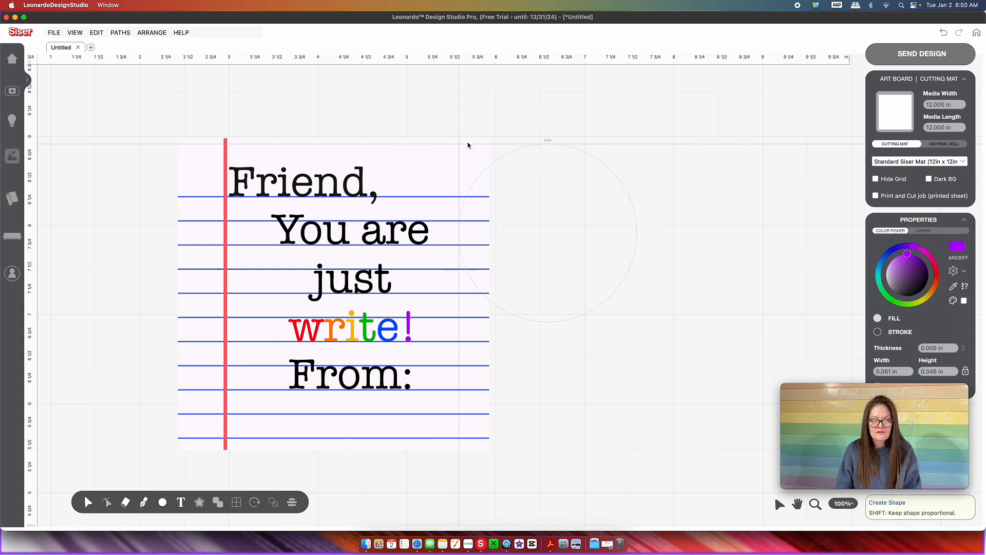
left_click(549, 141)
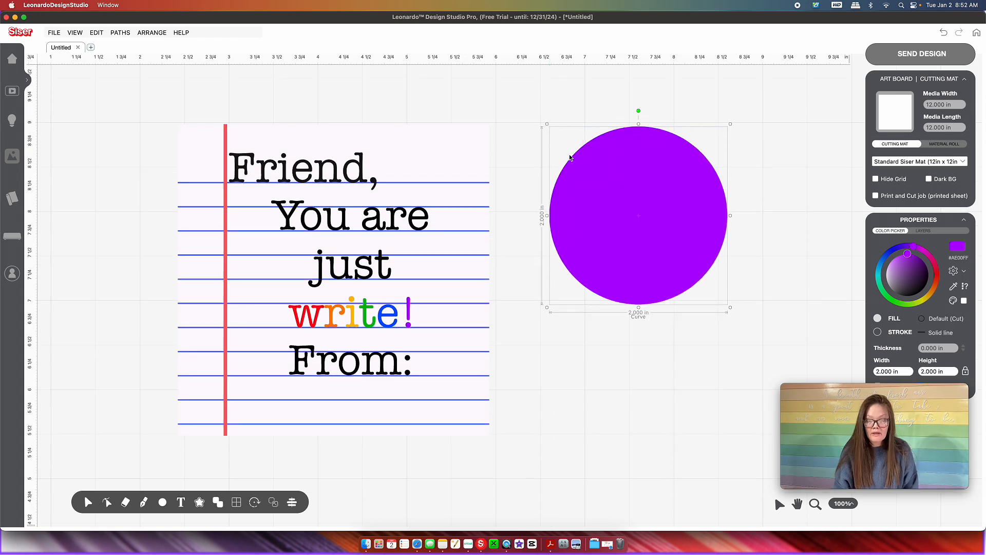
mouse_move(894, 371)
left_mouse_down()
mouse_move(875, 371)
mouse_move(885, 370)
left_mouse_up()
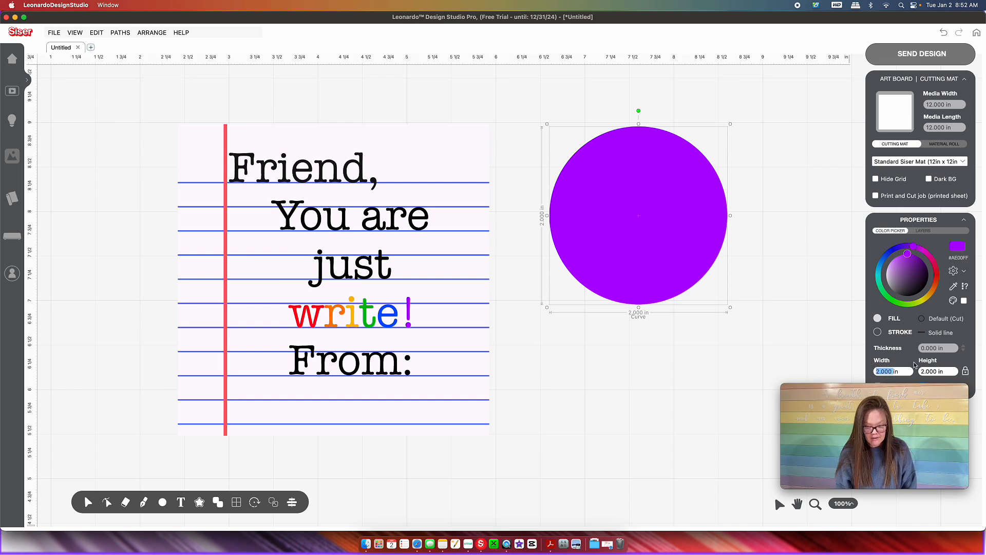
key("Return")
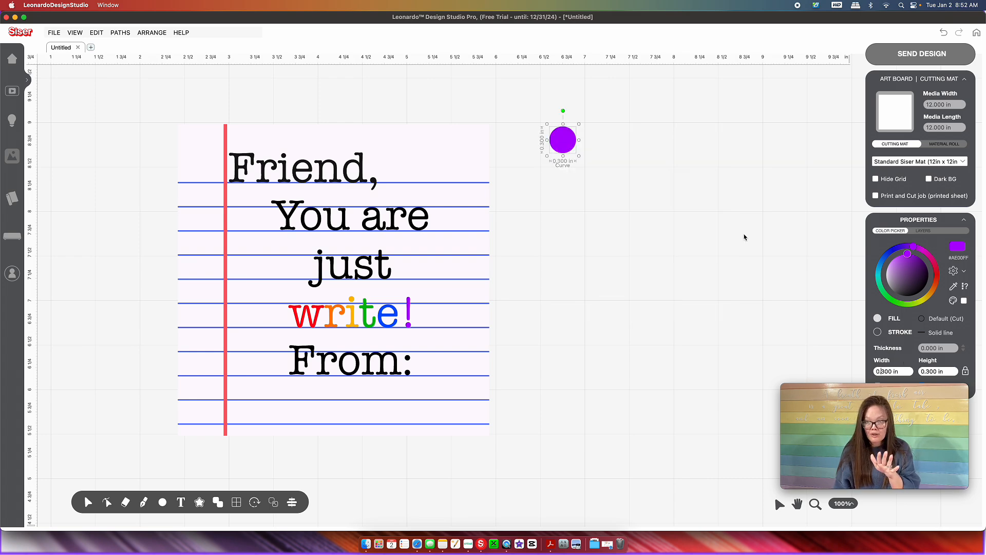
left_click(648, 149)
Step: Place the small circle in the paper's upper-left corner and put a duplicate of it in the upper-right corner
left_click_drag(566, 149, 201, 144)
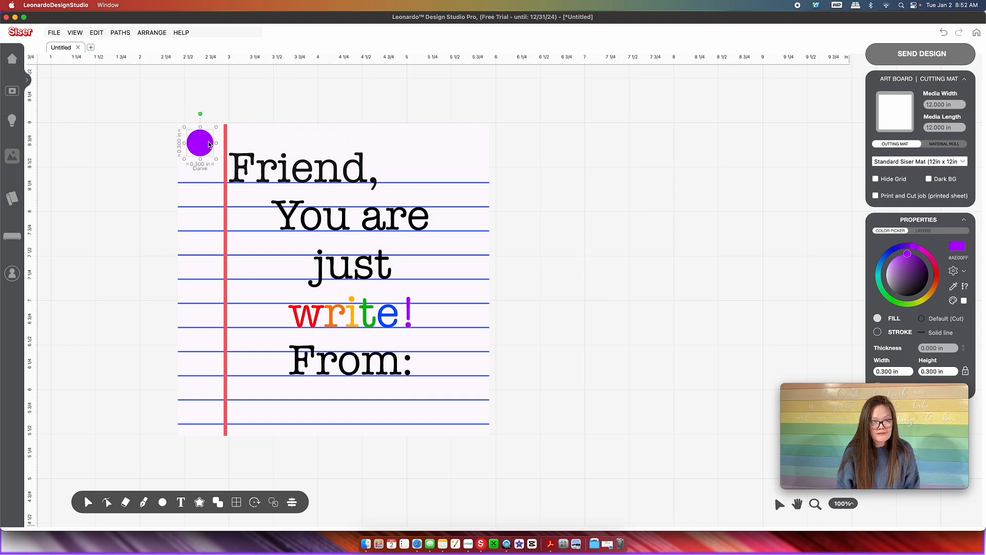
left_click_drag(207, 144, 244, 351)
left_click_drag(294, 286, 469, 142)
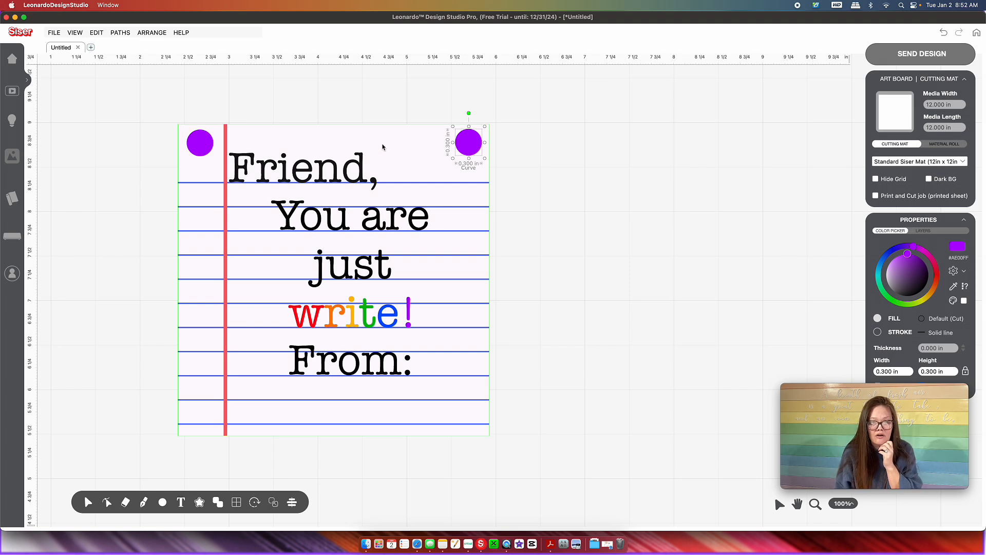
Step: Select both purple circles, align them up-down on their centers and group them
left_click(205, 147, "shift")
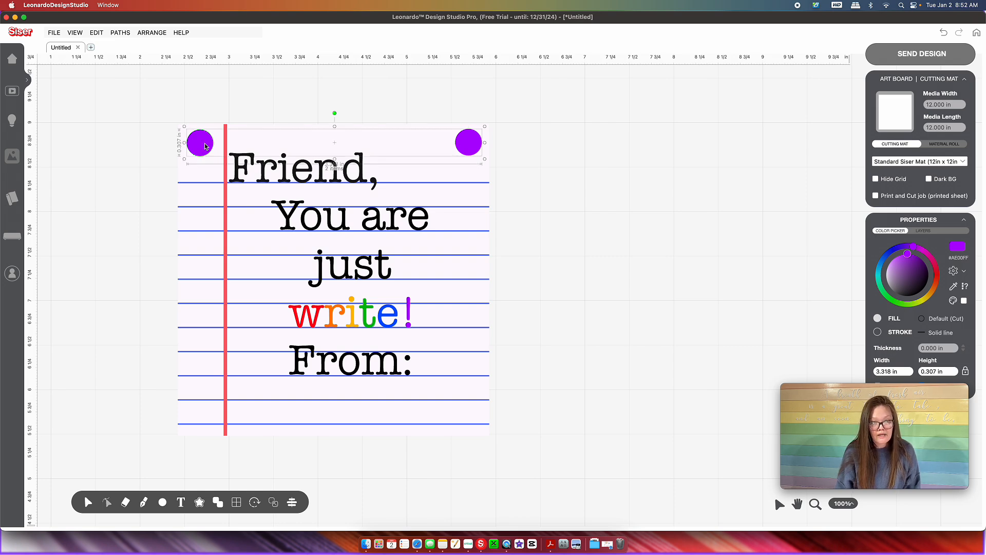
left_click(292, 502)
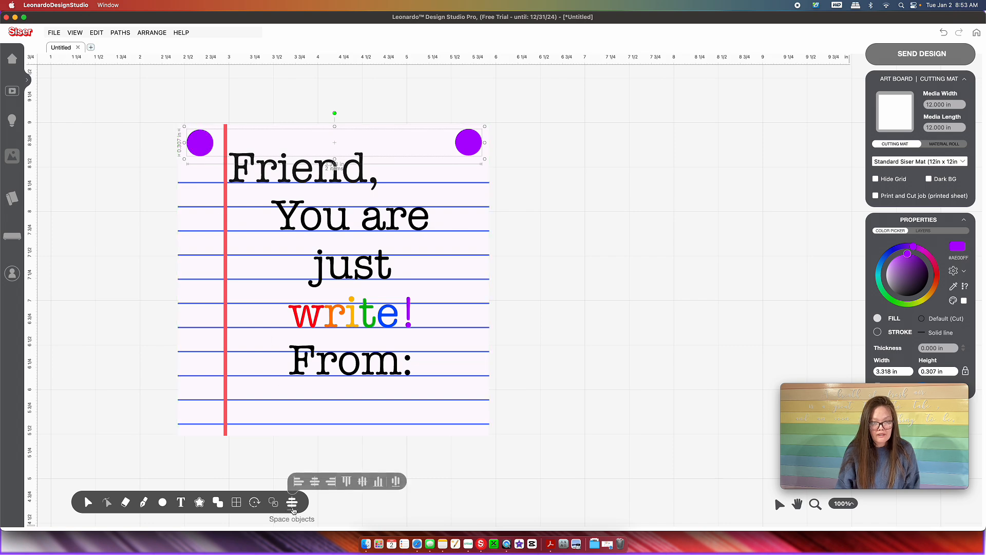
left_click(363, 482)
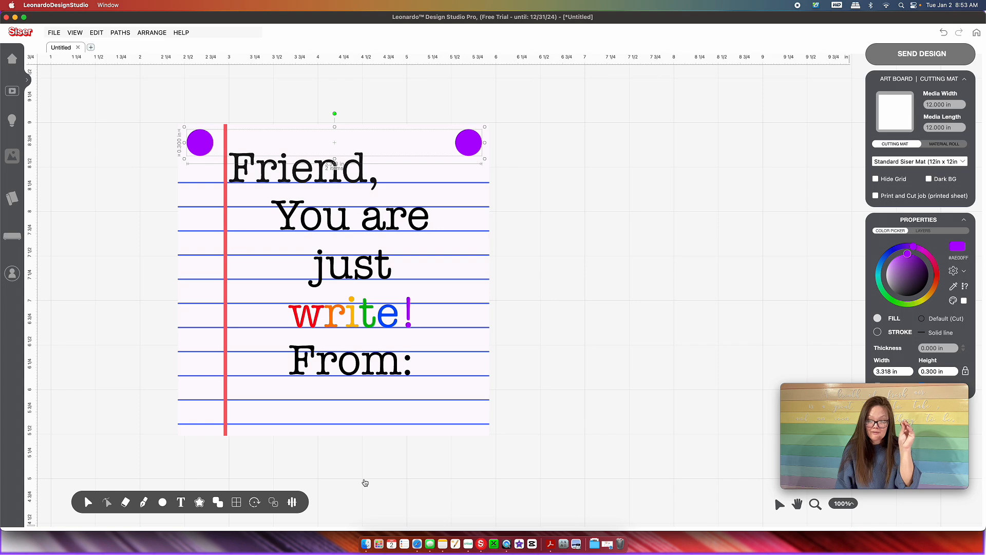
right_click(464, 144)
left_click(471, 161)
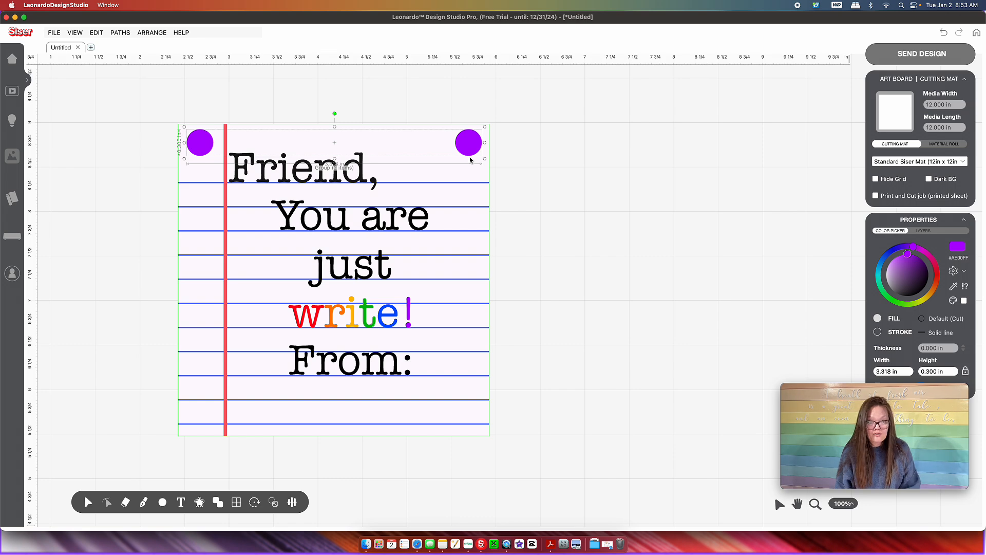
Step: Select the paper together with the circle group and align them left-right on their centers
left_click(447, 172, "shift")
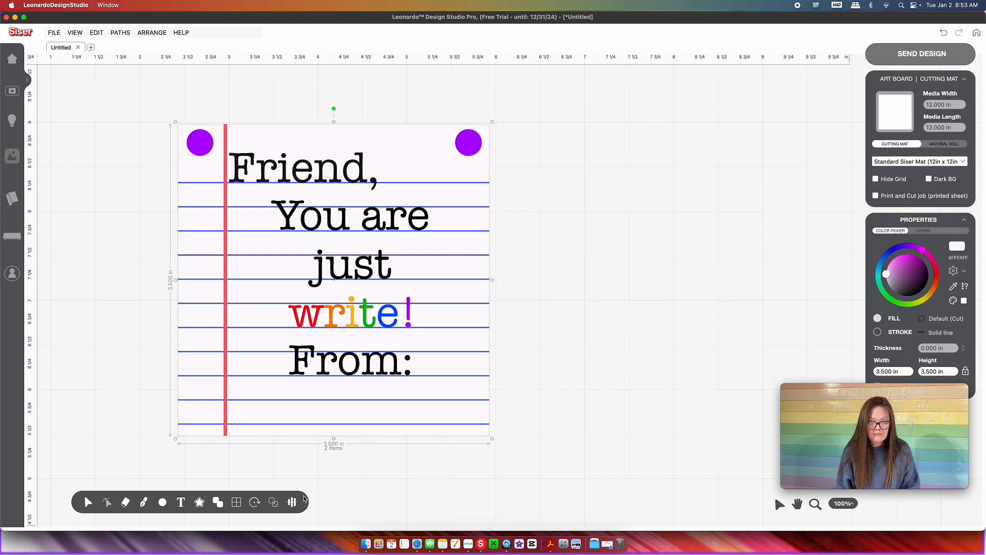
mouse_move(294, 505)
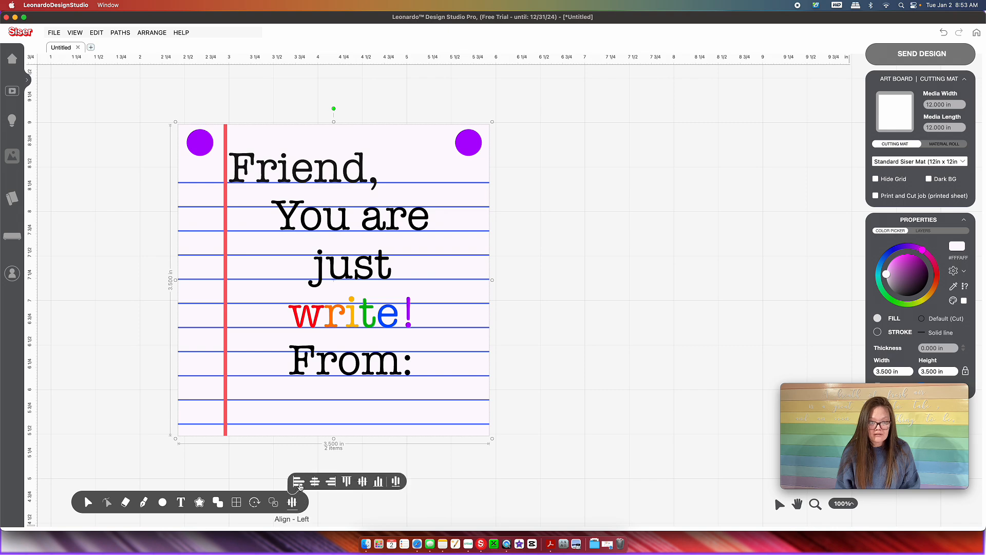
left_click(315, 483)
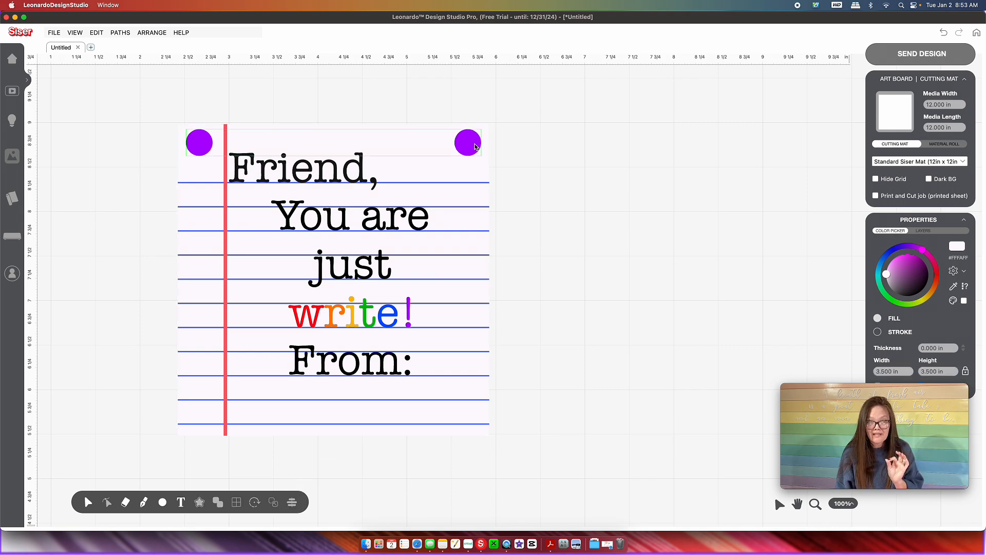
Step: Nudge the circle group slightly down from the paper's top edge, undoing any move that goes too far
left_click(475, 146)
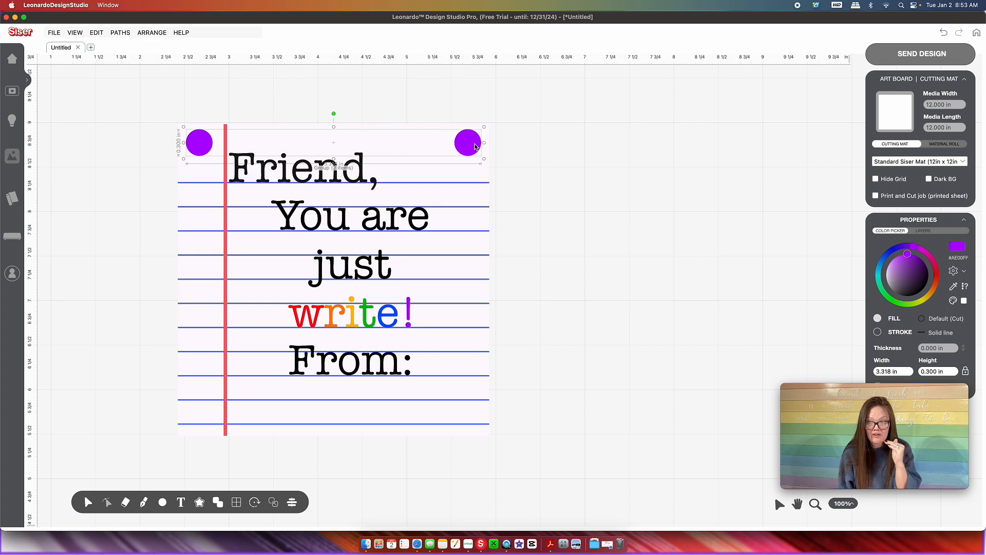
key("Down")
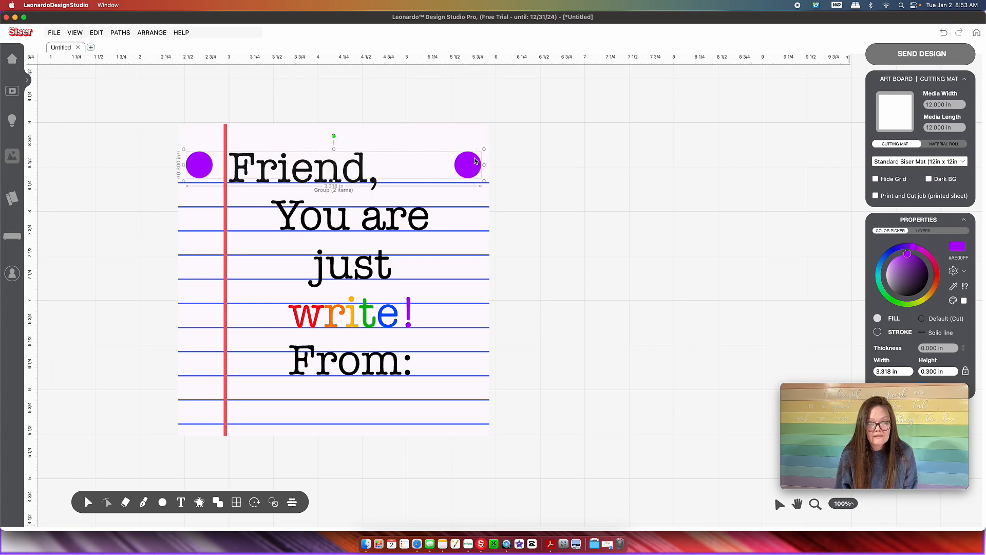
key("super+z")
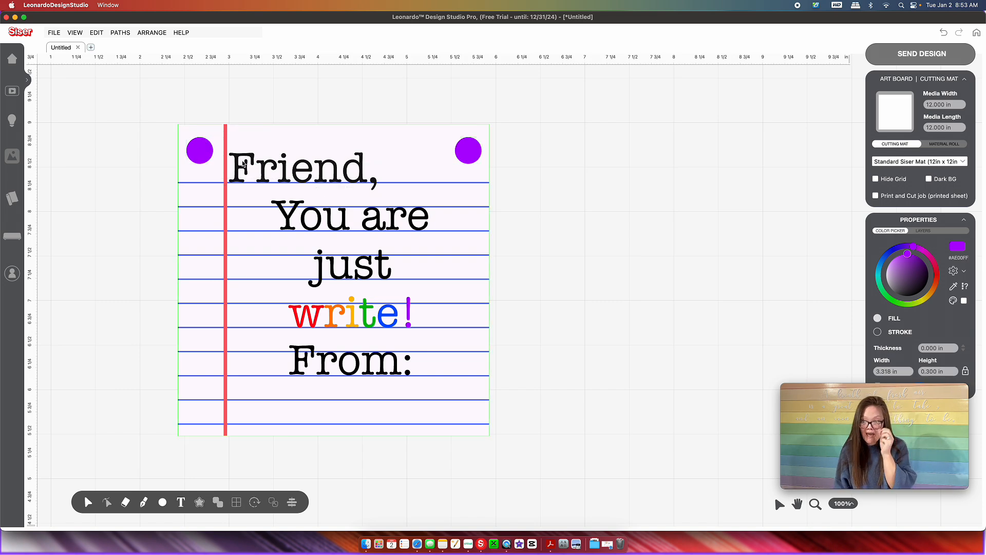
Step: Weld the two grouped circles into a single shape
left_click(200, 155)
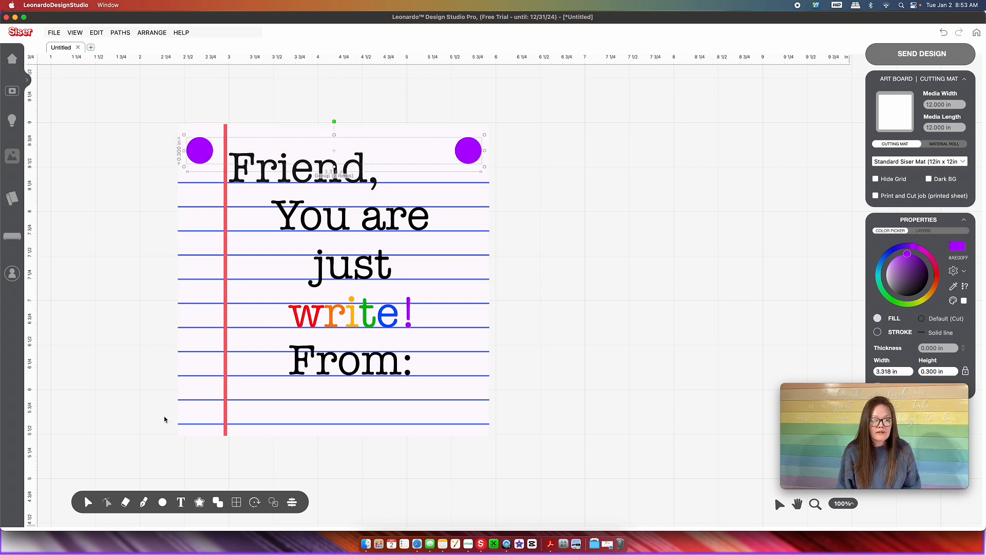
left_click(218, 504)
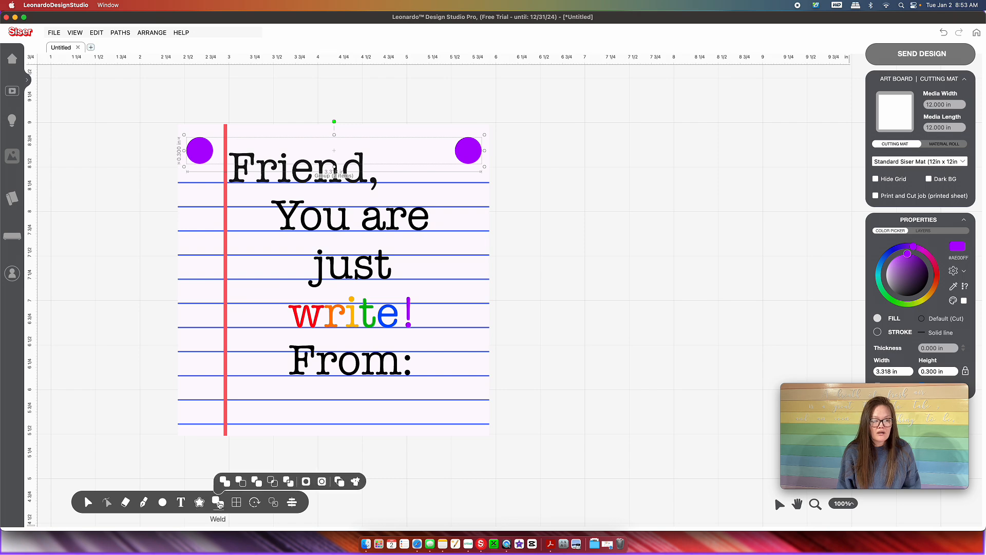
left_click(225, 482)
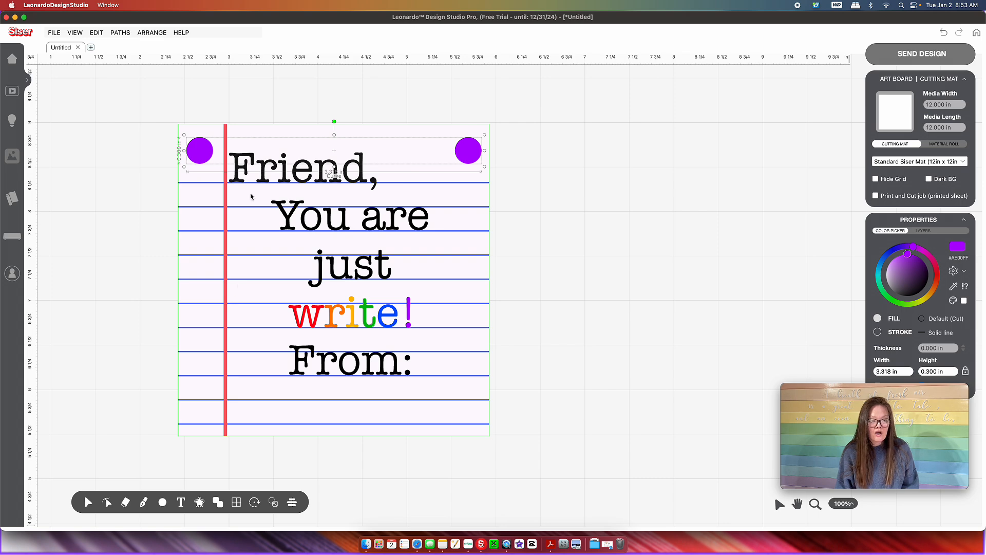
Step: Select the paper along with the welded circles and apply Slice Intersect to cut the holes
left_click(253, 132, "shift")
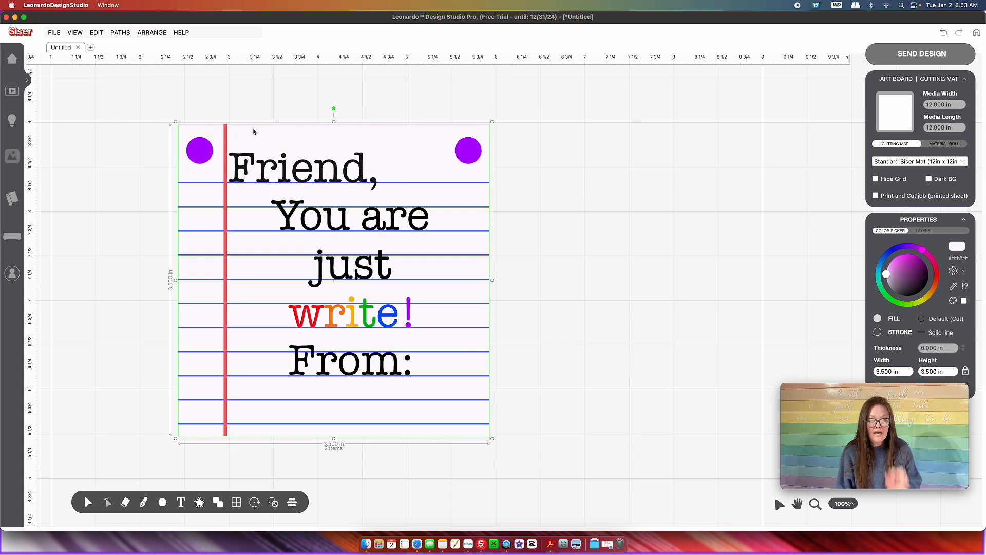
left_click(120, 33)
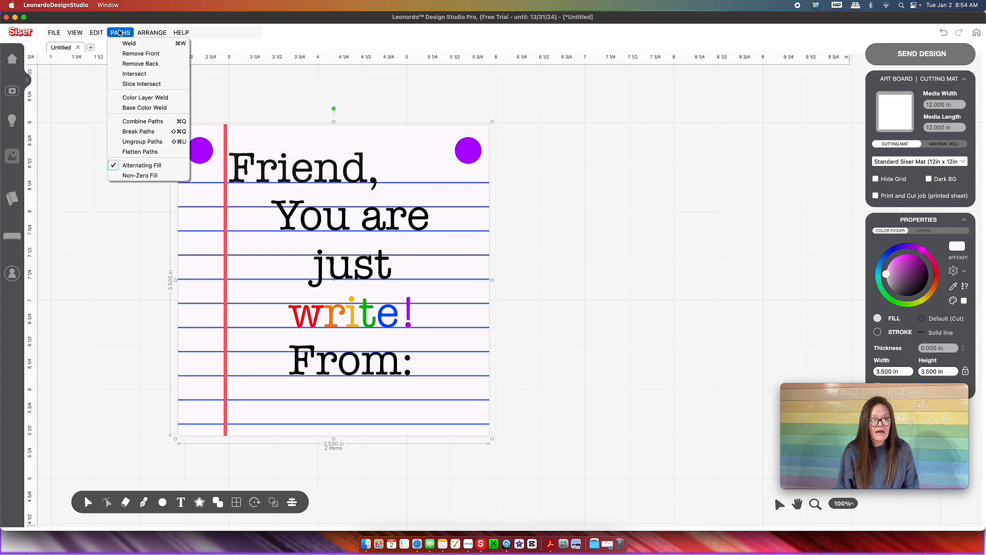
left_click(126, 84)
left_click(161, 156)
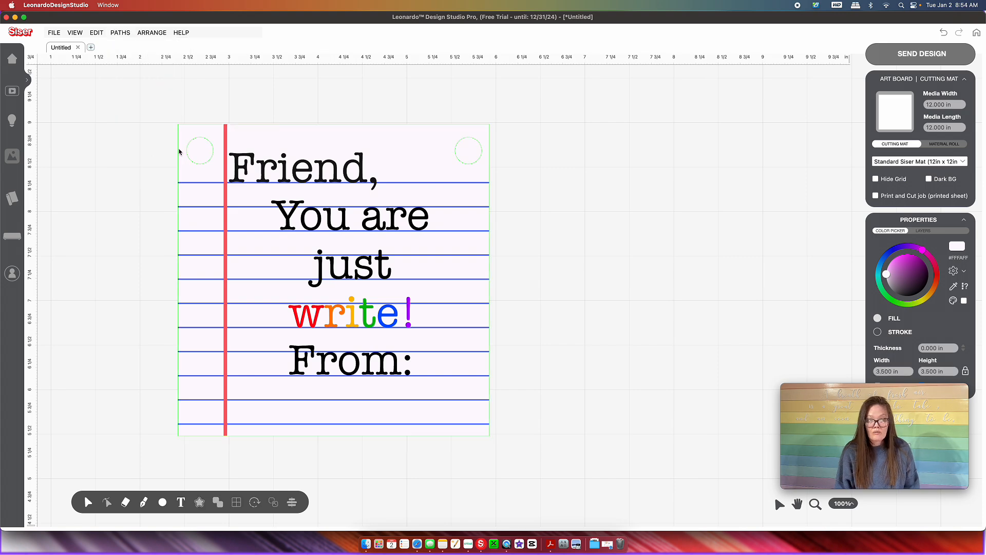
Step: Select the sliced paper shape and send it to the back
left_click(186, 176)
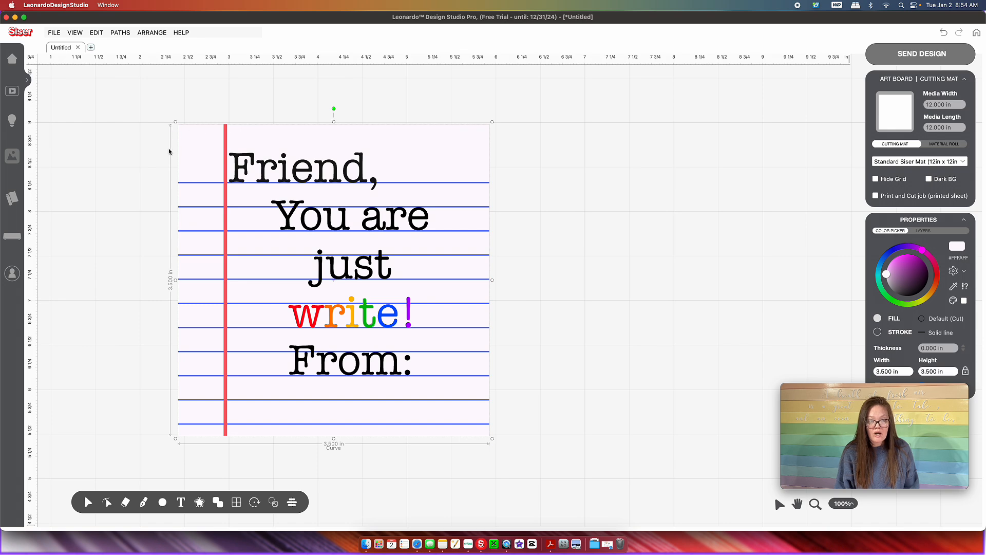
mouse_move(278, 511)
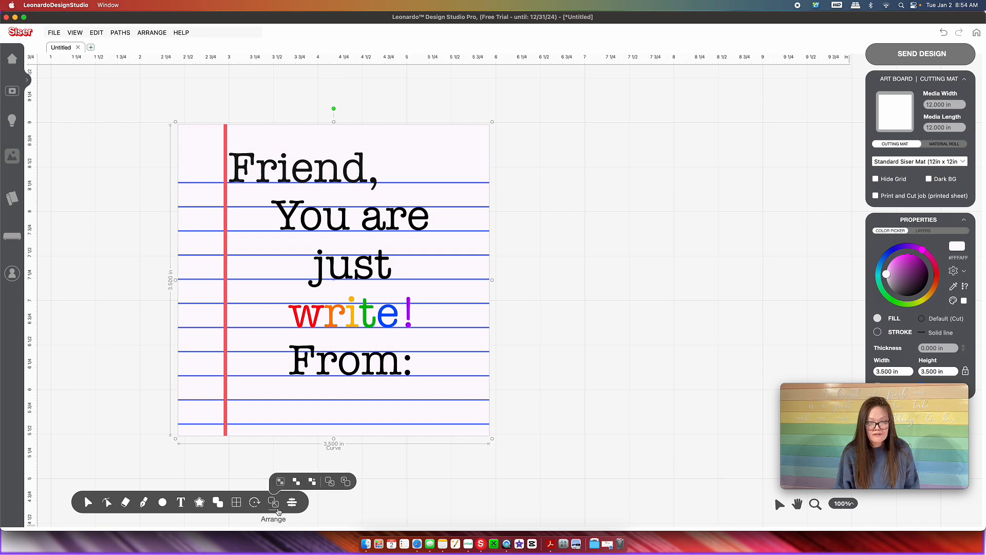
left_click(348, 482)
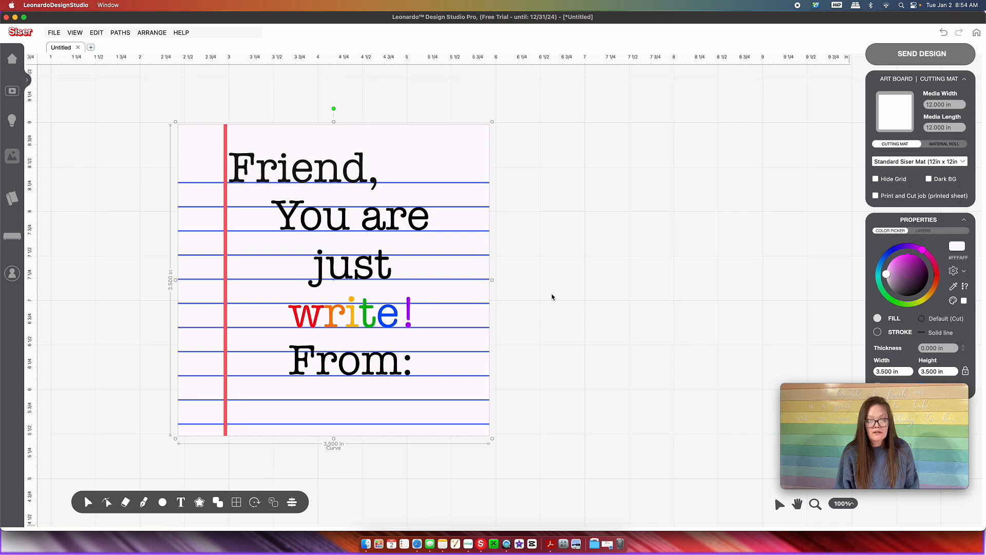
Step: Select the two sliced-out circle pieces, pull them off the paper and remove them from the holes
left_click(531, 252)
left_click(469, 151)
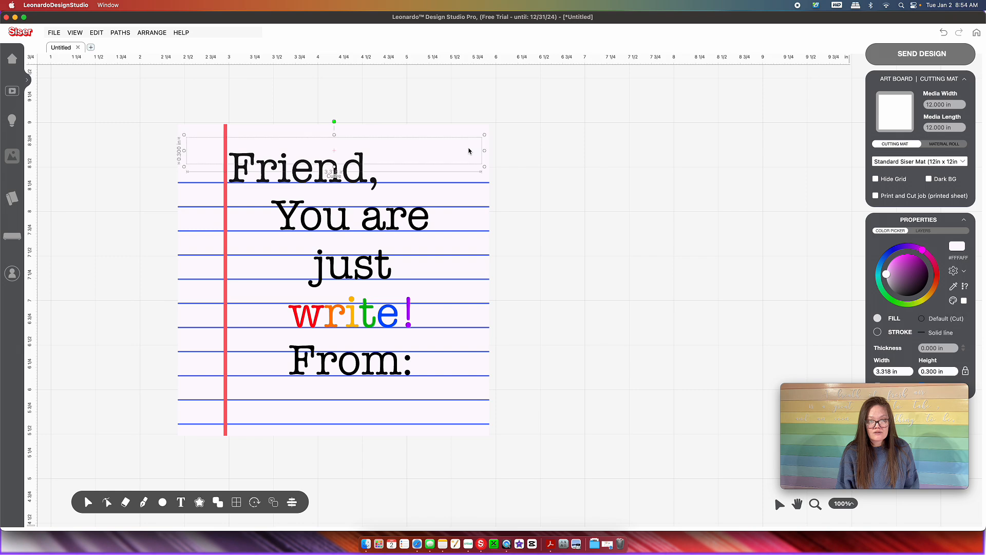
left_click_drag(469, 151, 662, 101)
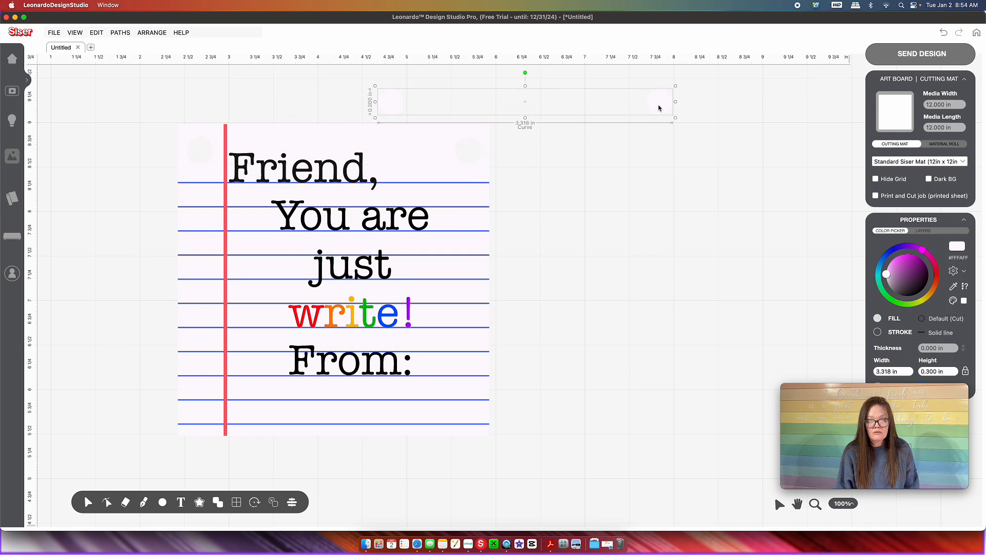
key("super+z")
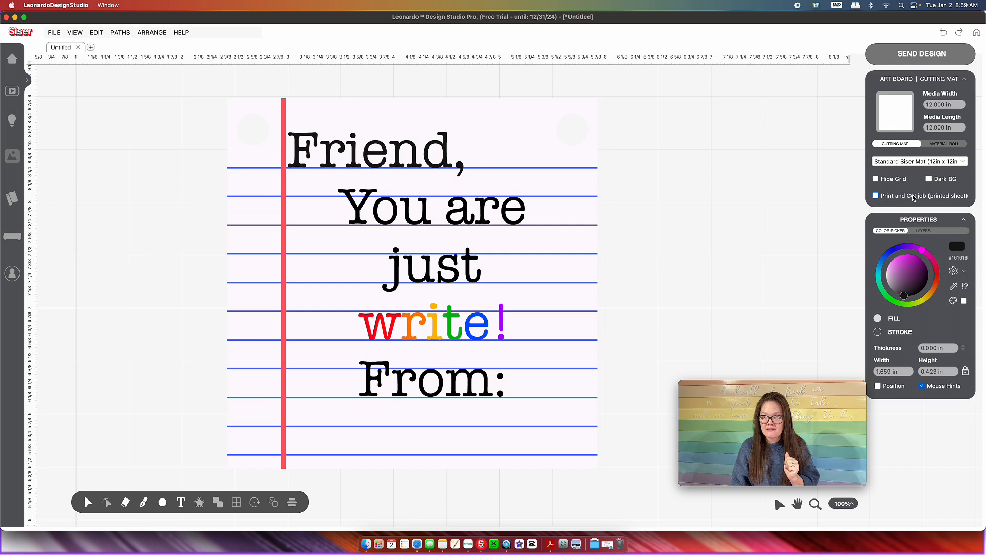
Step: Turn the project into a print and cut job, formatted for the Canon G3060 series printer with 12" cardstock paper
left_click(876, 196)
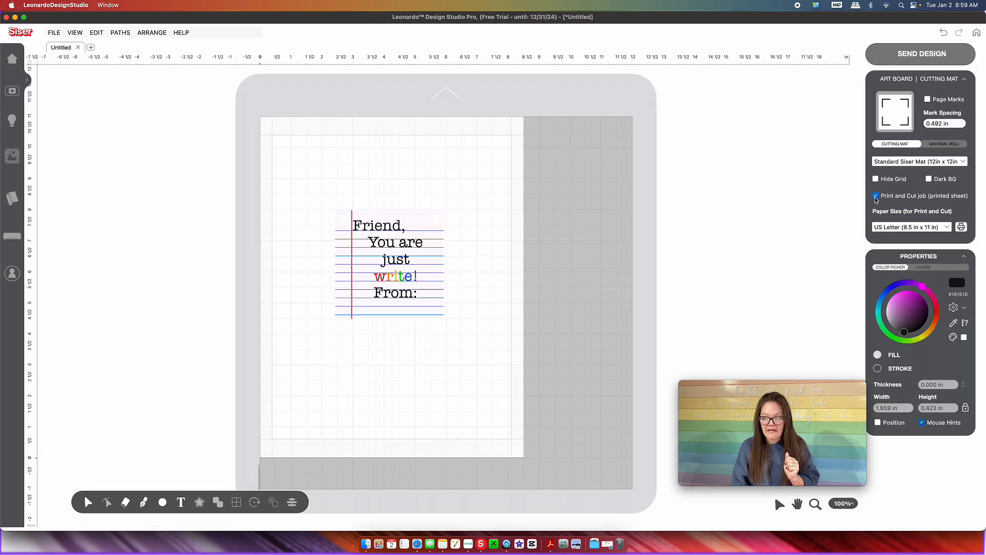
left_click(928, 227)
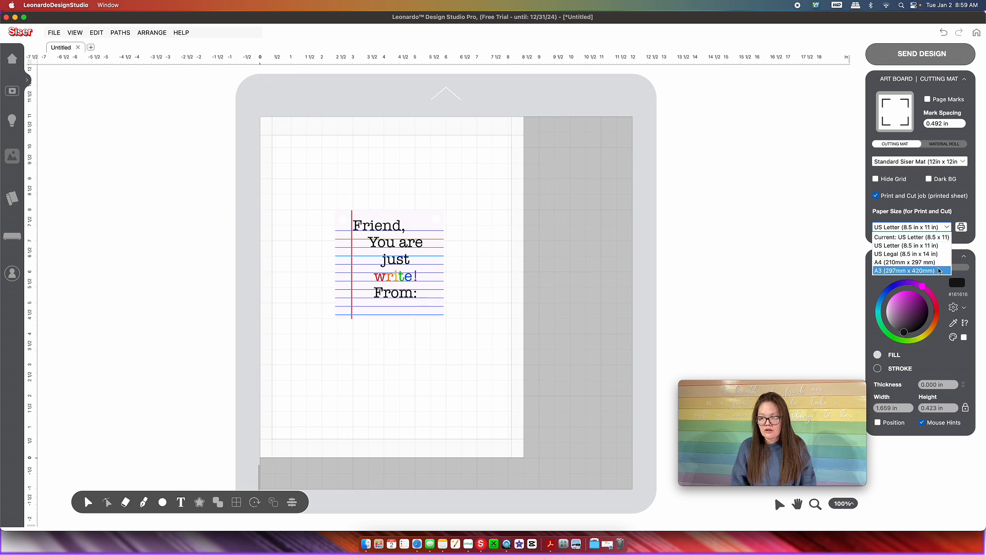
left_click(961, 228)
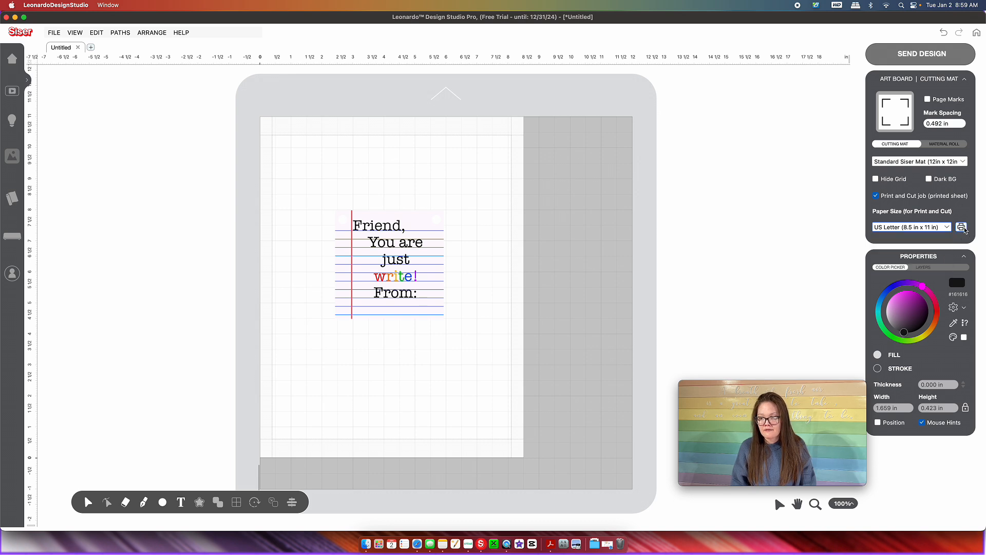
left_click(962, 228)
left_click(584, 144)
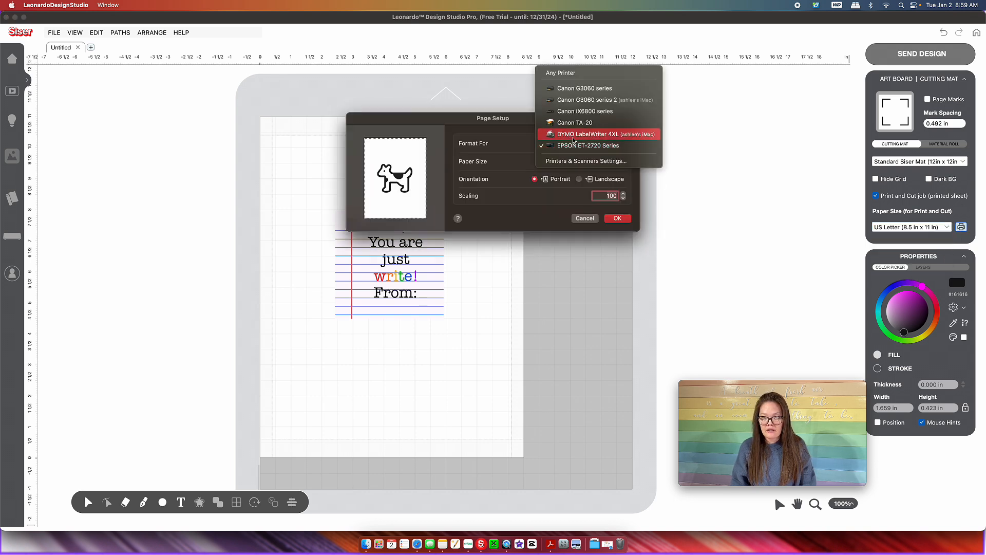
left_click(579, 91)
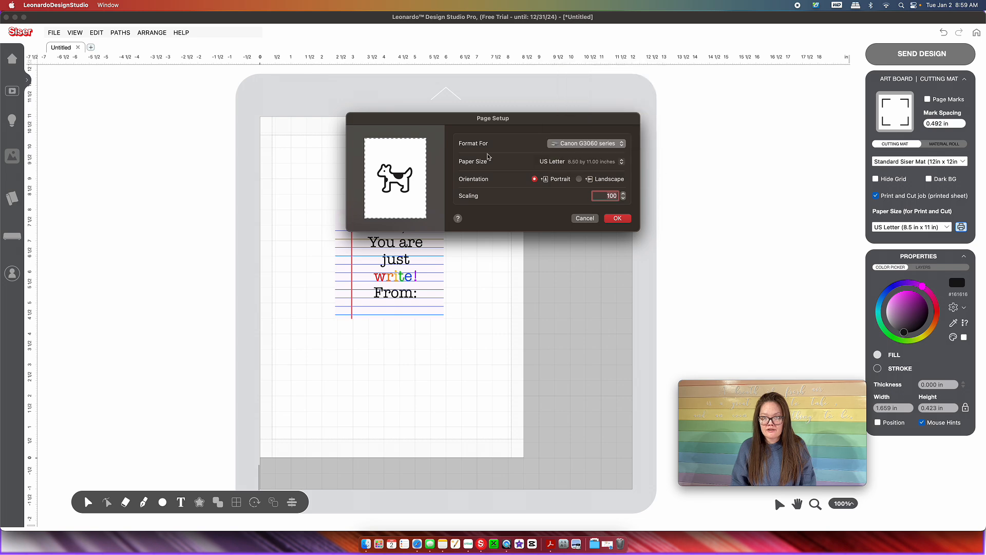
left_click(573, 163)
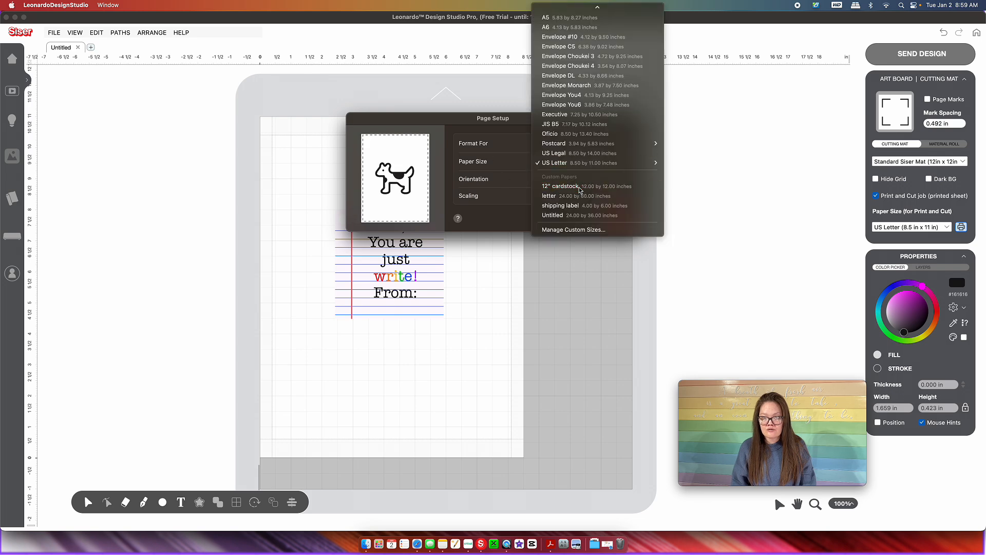
left_click(571, 186)
left_click(618, 219)
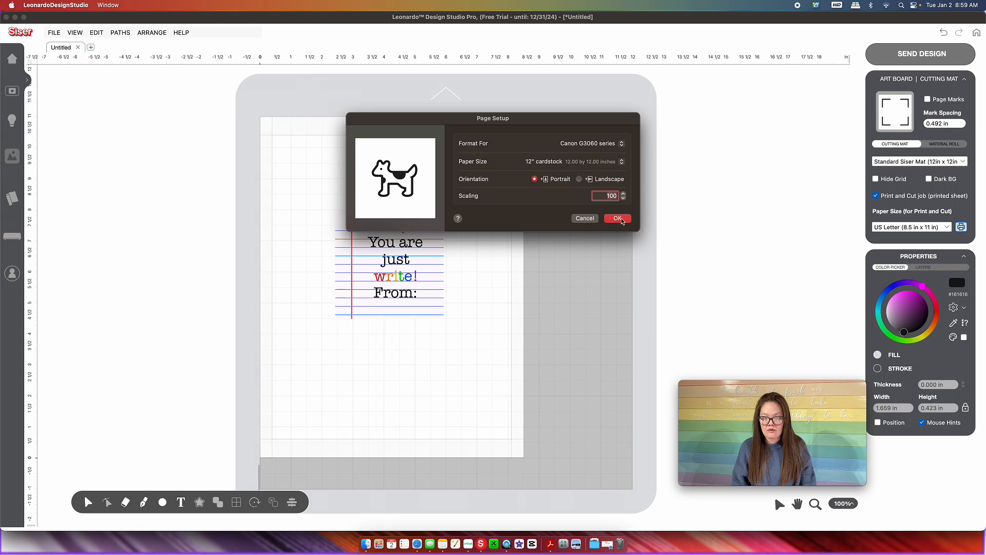
Step: Keep the whole design on Default (Print), and set only the notebook paper shape to Cut + Print
left_click_drag(320, 177, 469, 337)
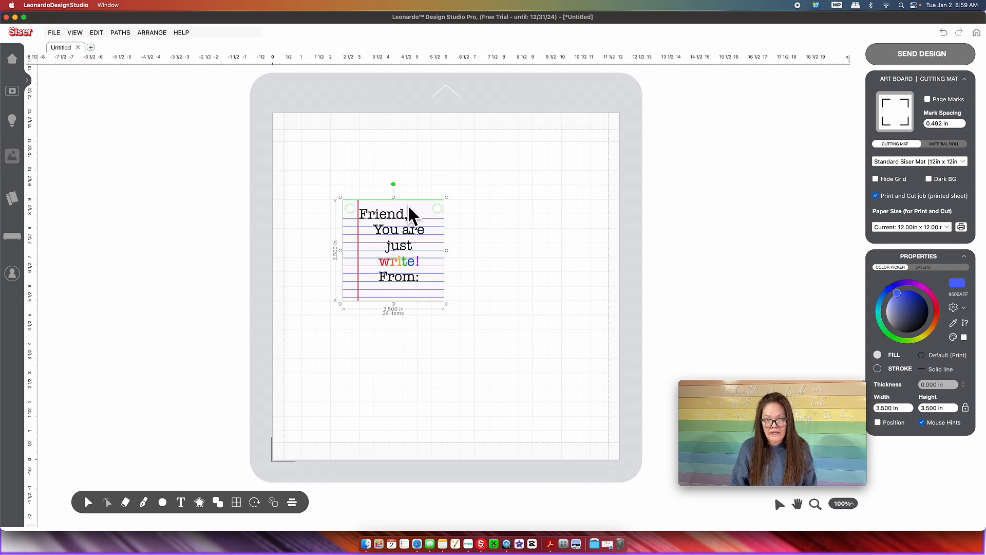
left_click(940, 356)
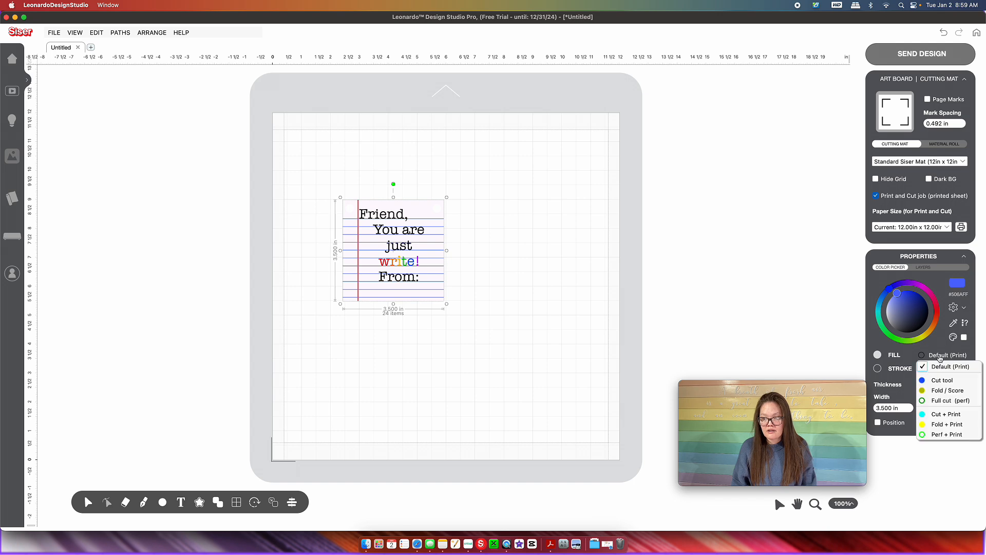
left_click(944, 367)
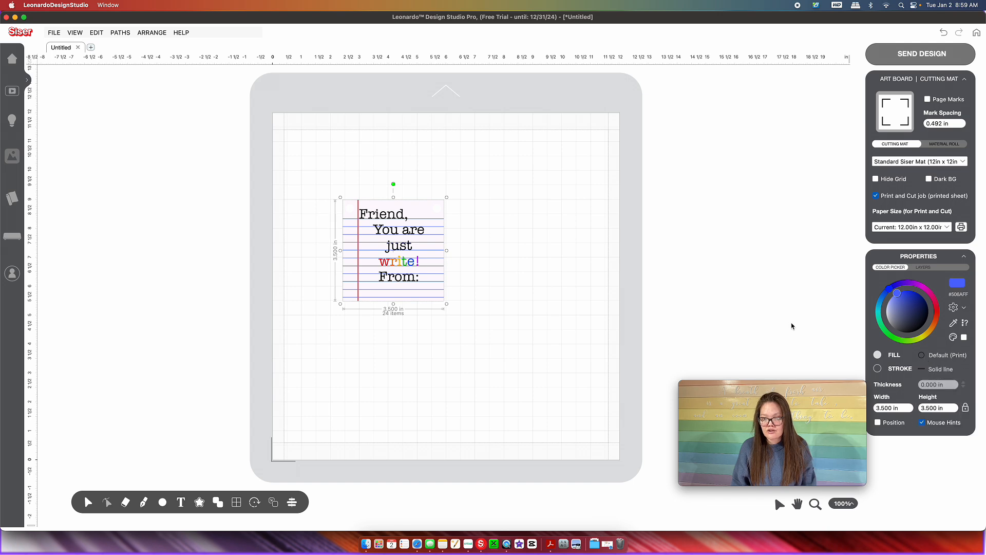
left_click(484, 210)
left_click(427, 208)
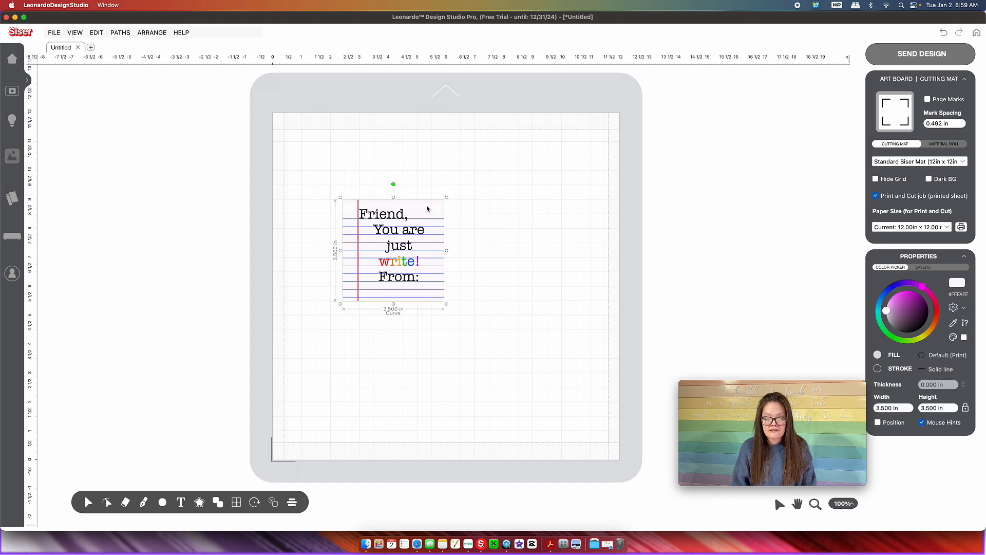
left_click(945, 356)
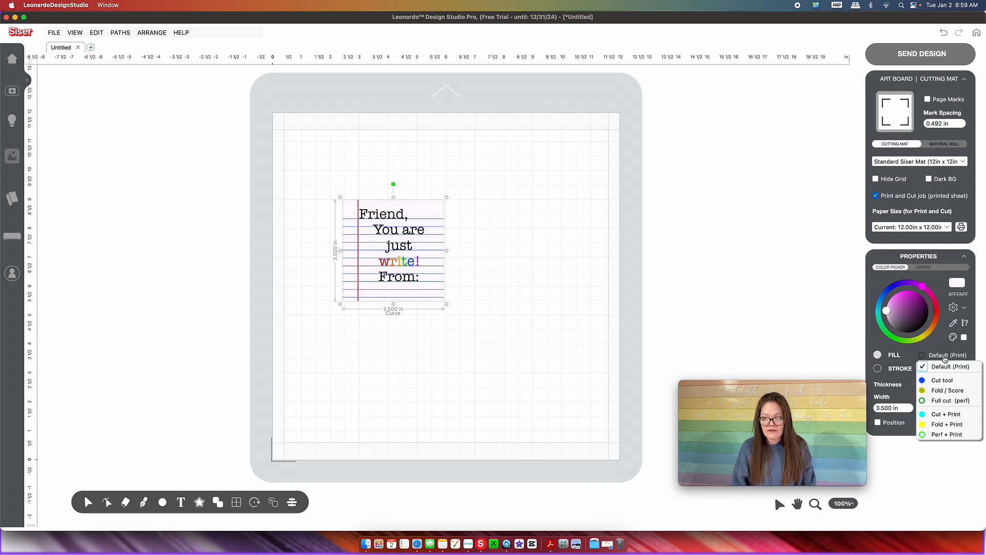
left_click(946, 415)
Step: Select the entire card design, including the paper, and group it
left_click_drag(497, 304, 327, 190)
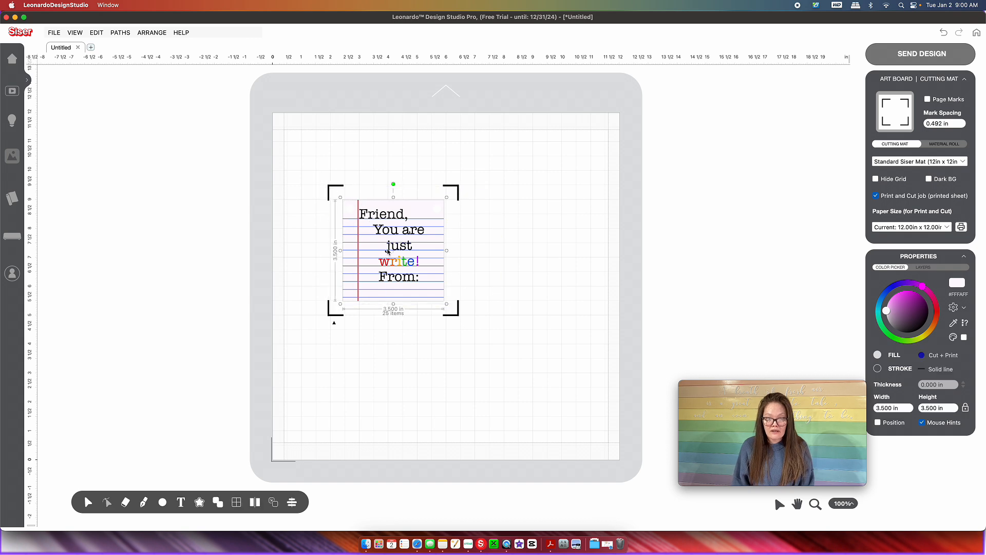
right_click(393, 226)
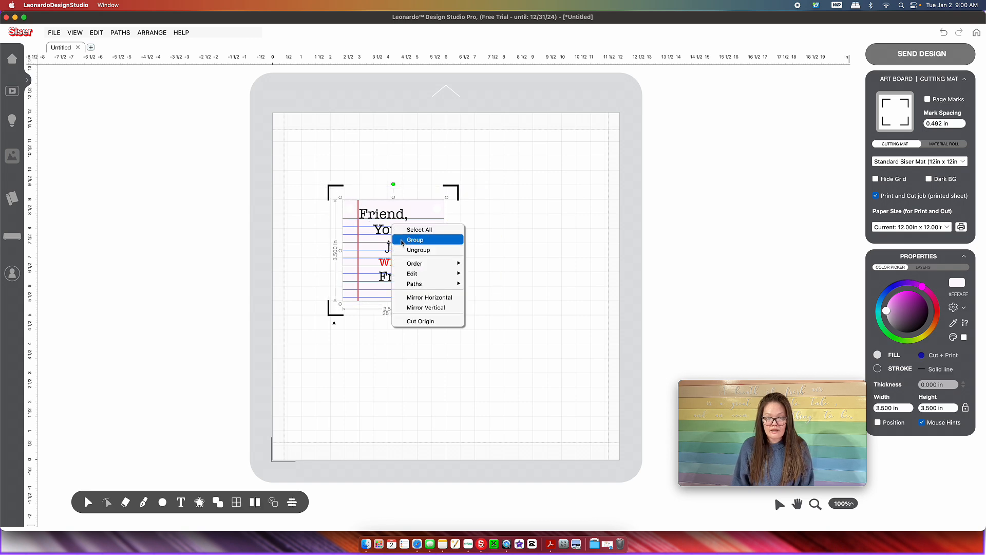
left_click(402, 241)
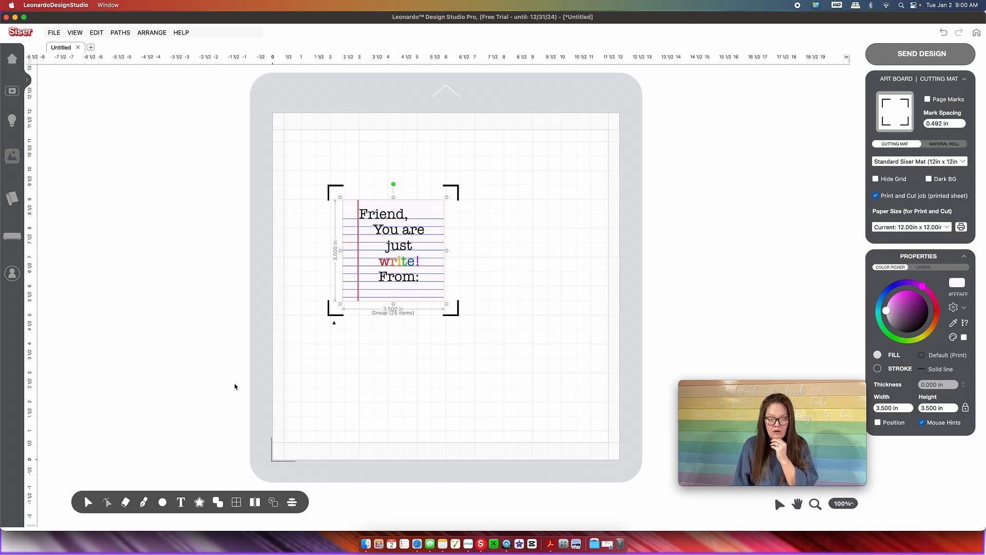
Step: Start a tile array of the grouped card with 0.125 in horizontal and vertical spacing
left_click(255, 502)
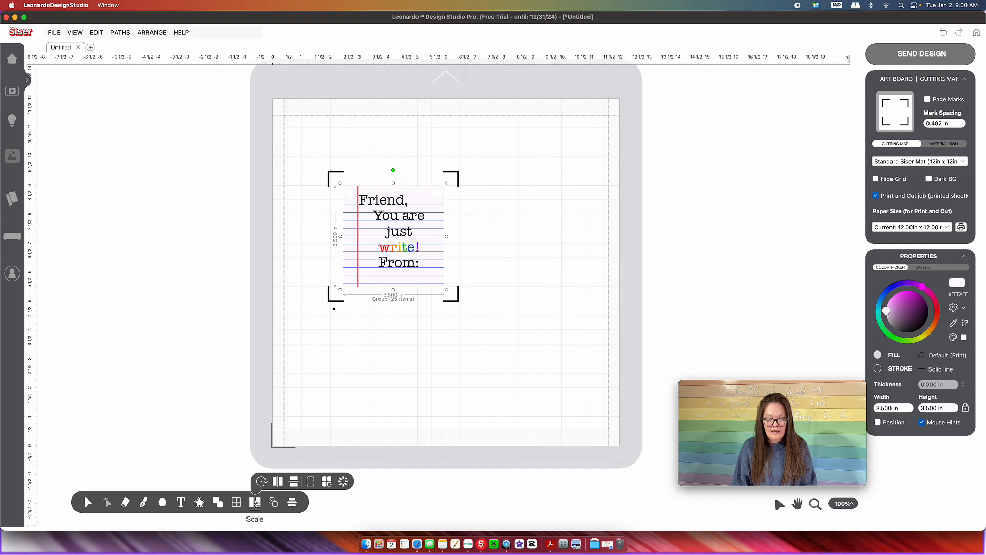
left_click(326, 482)
left_click(648, 238)
left_click(648, 238)
left_click(648, 237)
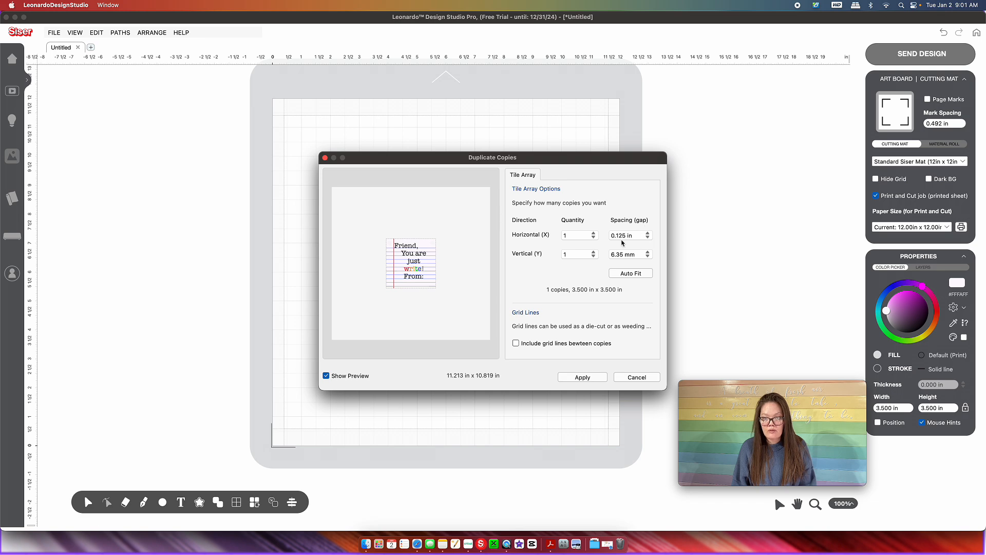
left_click(648, 257)
left_click(648, 257)
left_click(648, 256)
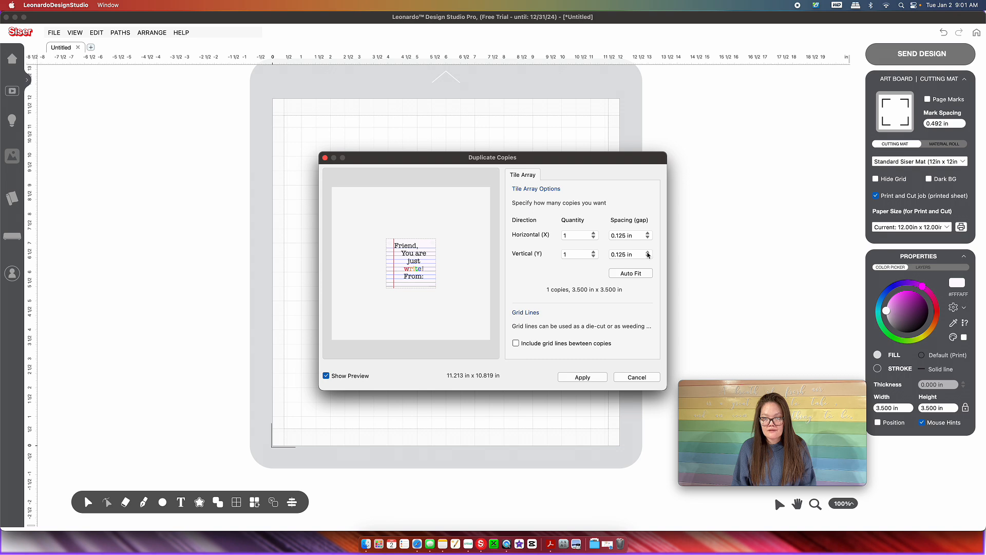
Step: Auto-fit the number of card copies to the sheet and apply the tile array
left_click(624, 277)
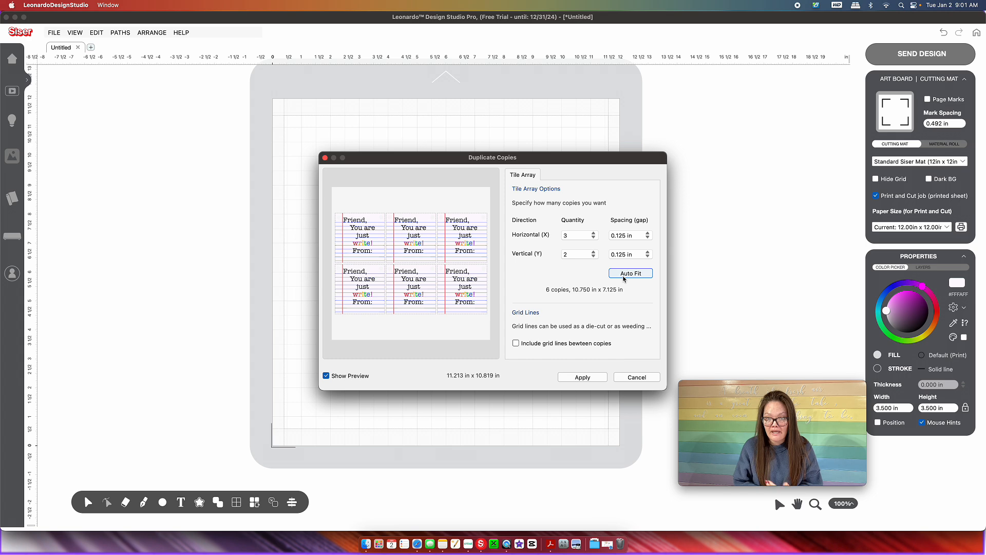
left_click(635, 254)
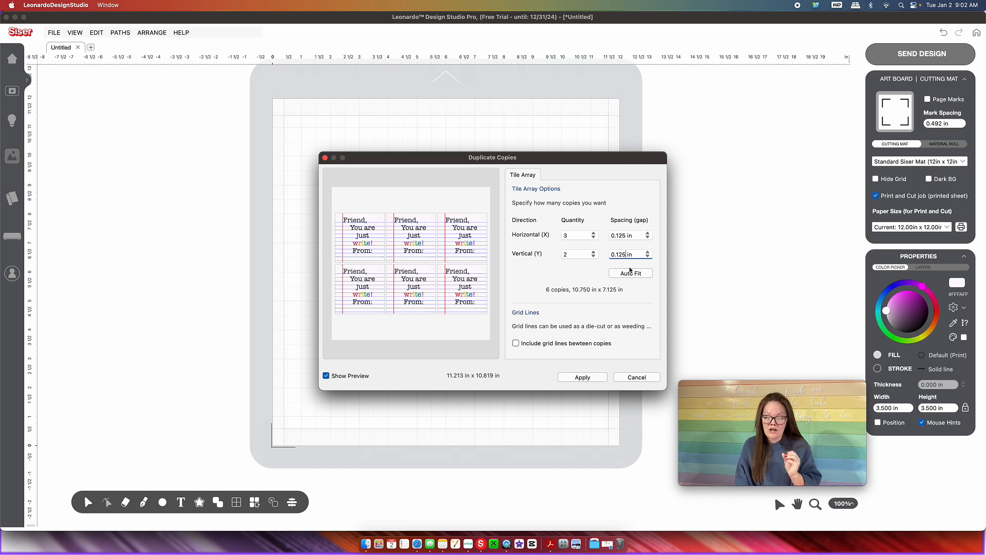
left_click(582, 376)
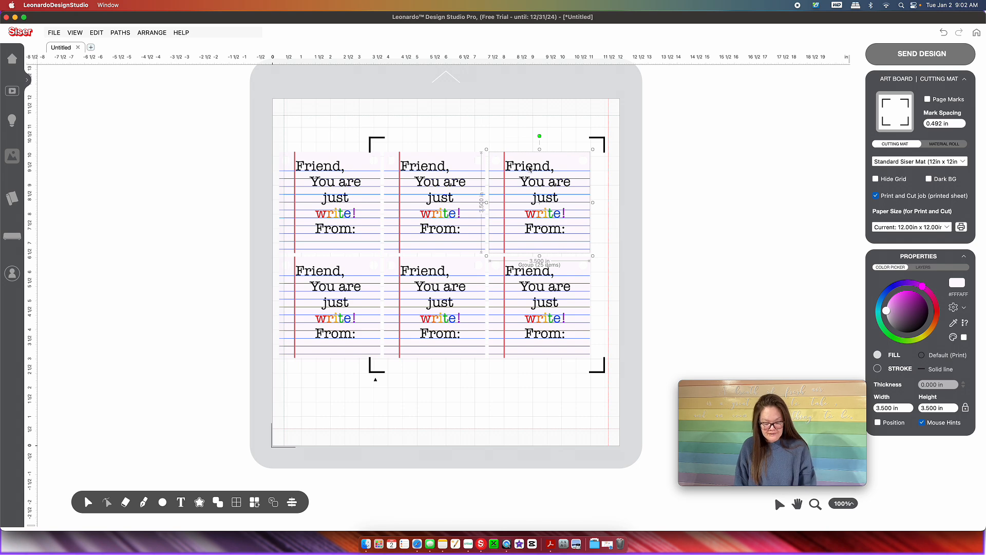
Step: Place a copy of the upper-right card beside the mat, ungroup it and select its paper shape
left_click_drag(531, 185, 688, 204)
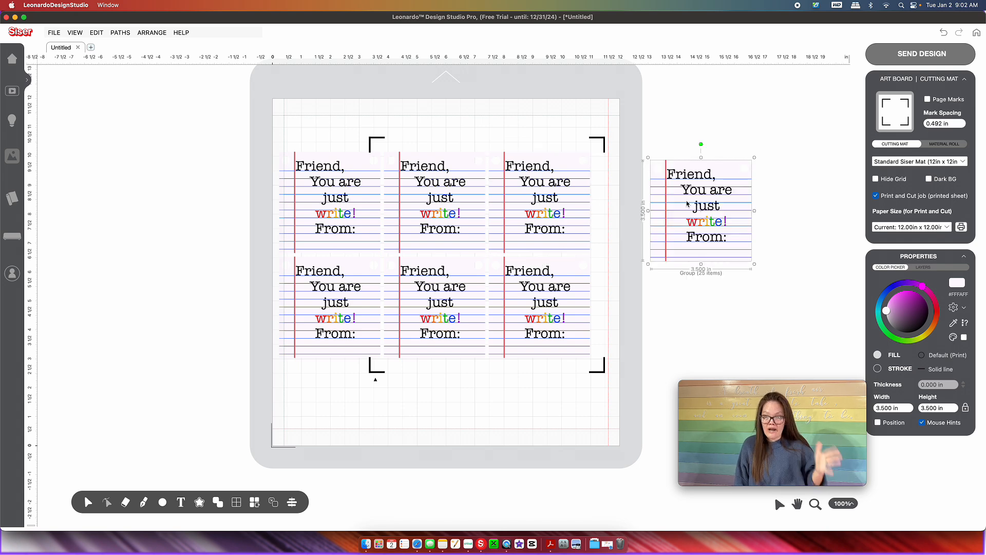
left_click(816, 505)
left_click_drag(640, 135, 776, 283)
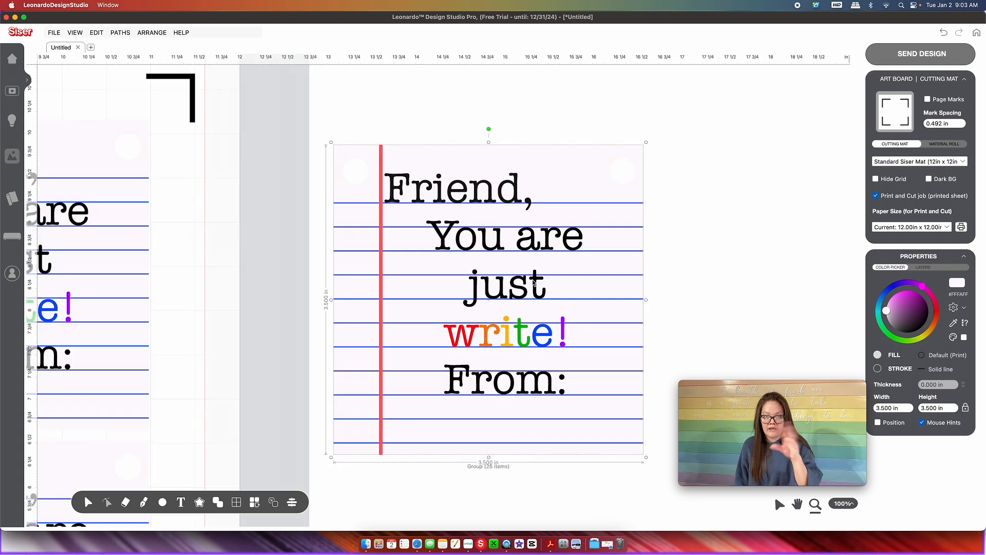
right_click(580, 169)
left_click(596, 199)
left_click(586, 183)
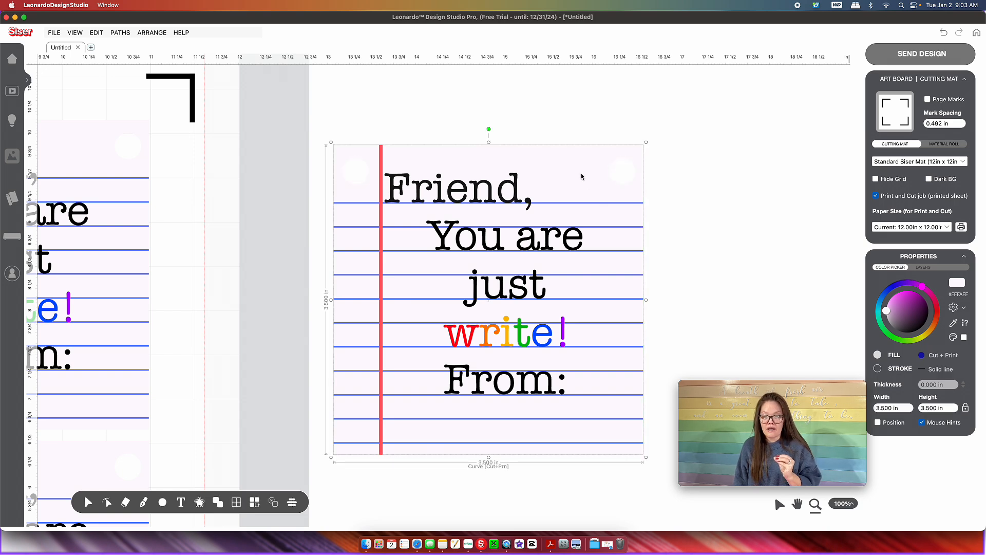
Step: Break the paths of the copied card's paper shape to separate the hole circles from the square
right_click(582, 177)
mouse_move(629, 234)
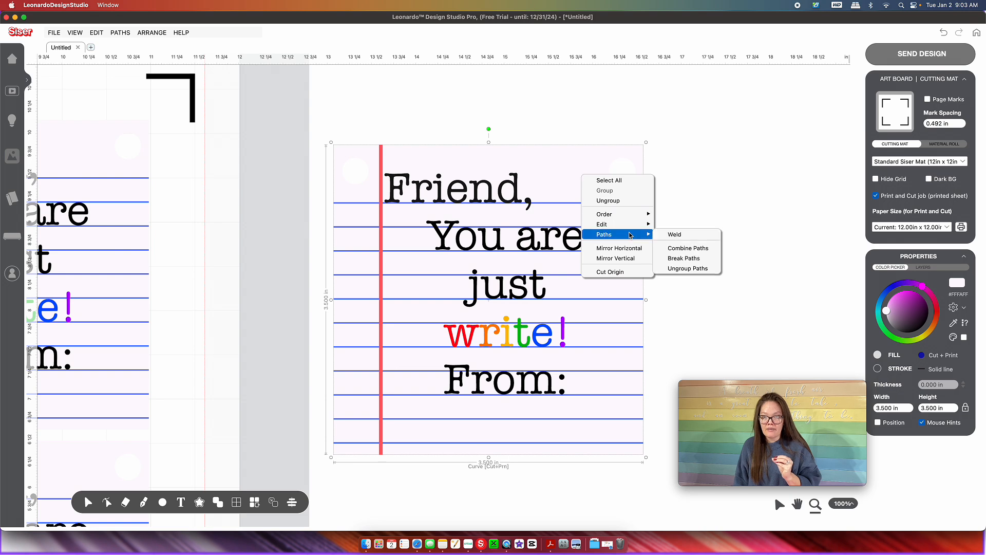
left_click(676, 259)
left_click(622, 176)
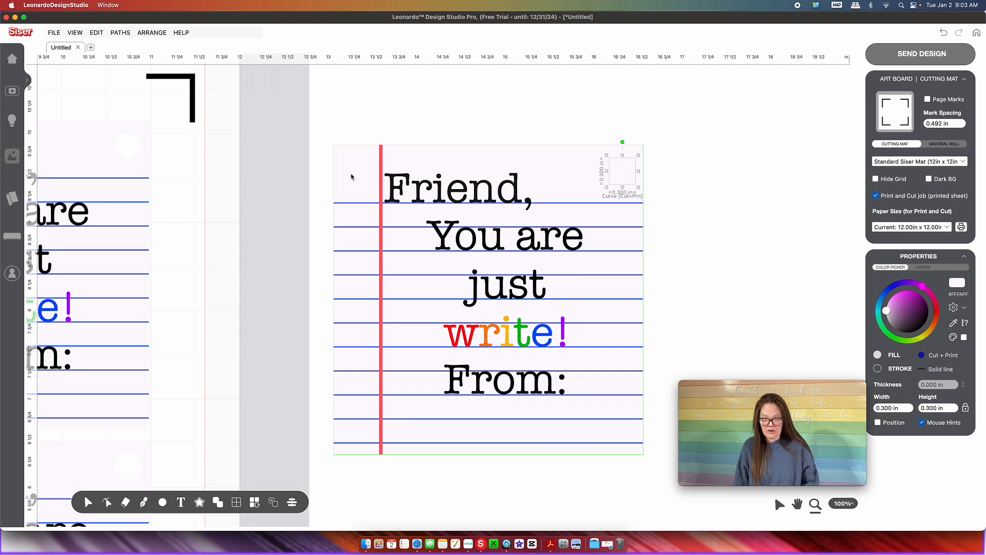
left_click(344, 145)
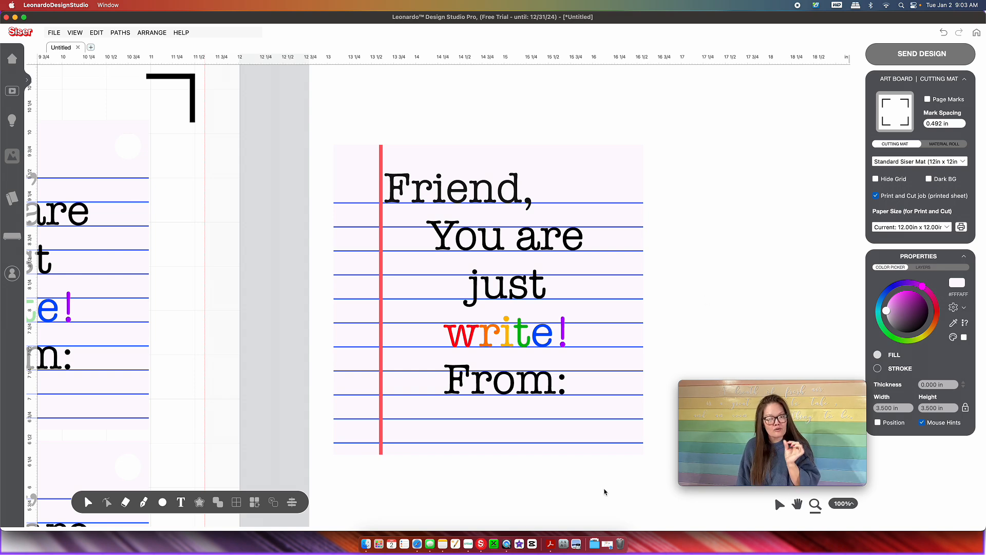
Step: Select the whole copied card, set its width to 3 in and send the selection to the back
left_click_drag(605, 491, 367, 124)
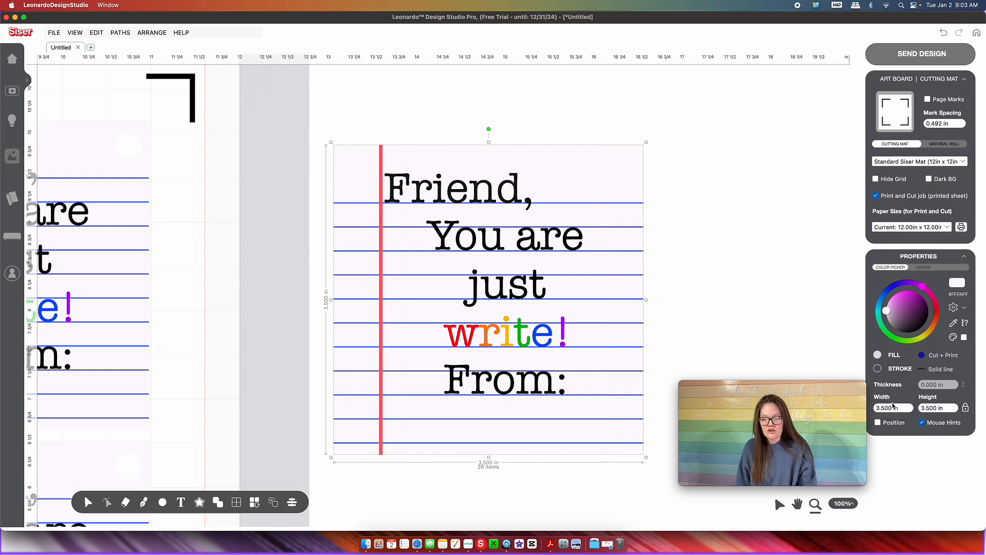
left_click_drag(892, 408, 869, 411)
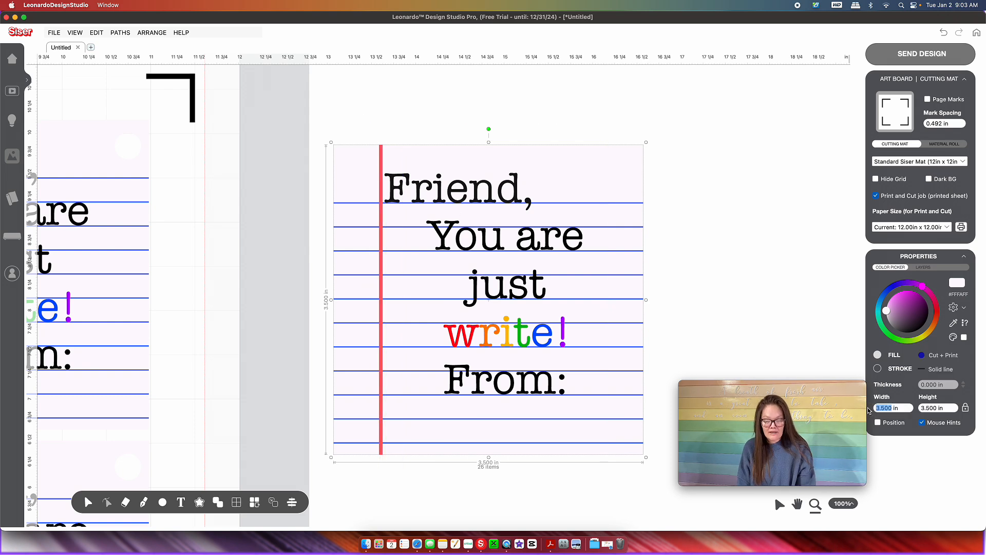
type("3")
key("Return")
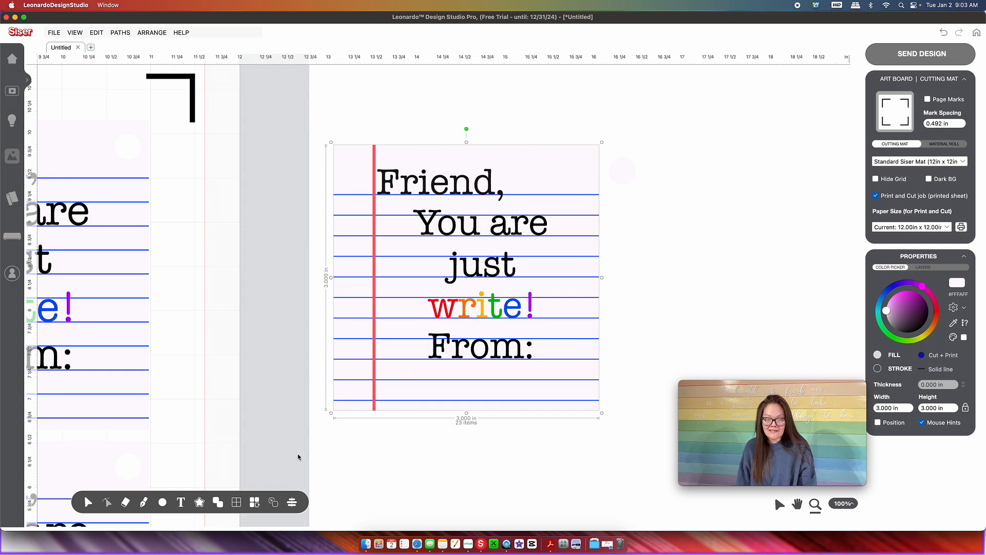
mouse_move(277, 499)
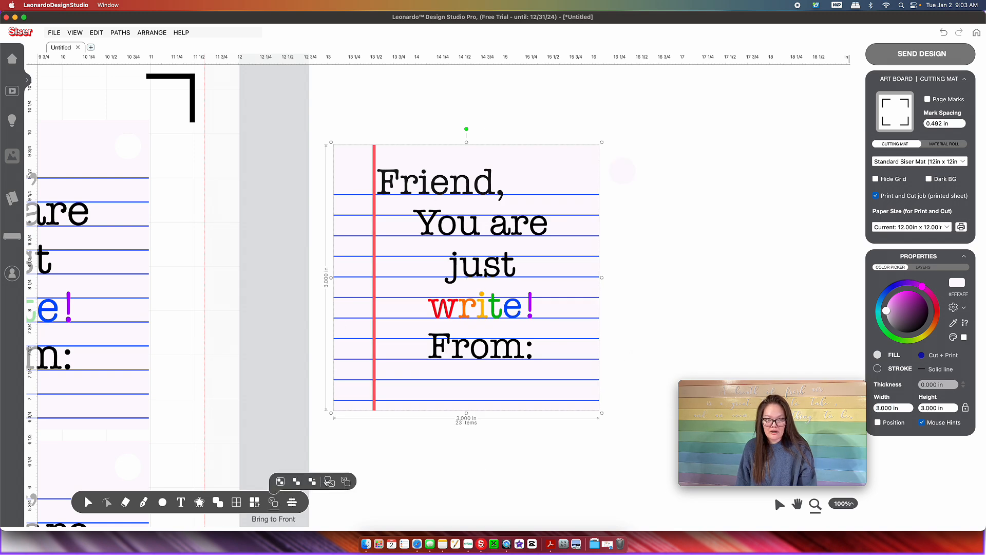
left_click(344, 482)
Step: Select the two separated hole circles together and recolour them magenta
left_click(353, 167)
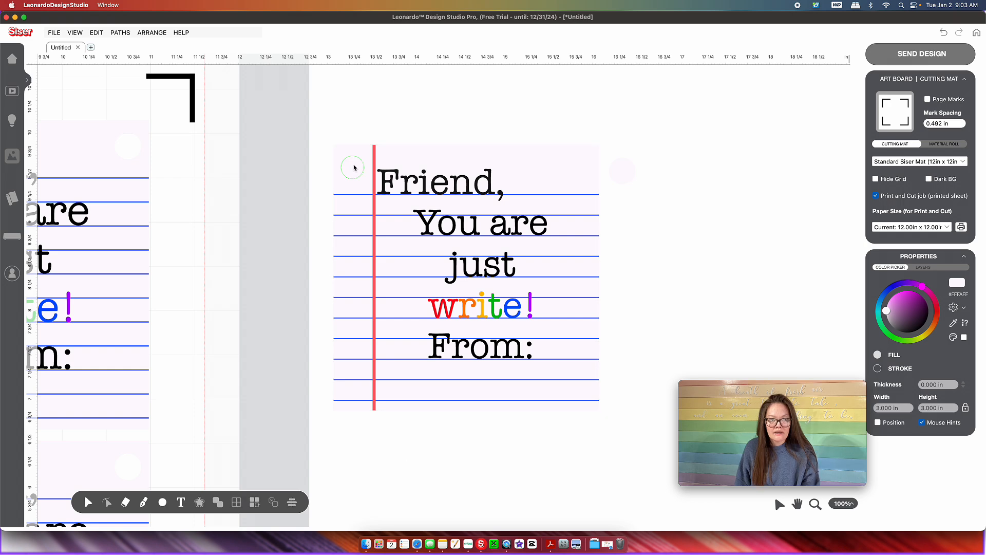
left_click(353, 167)
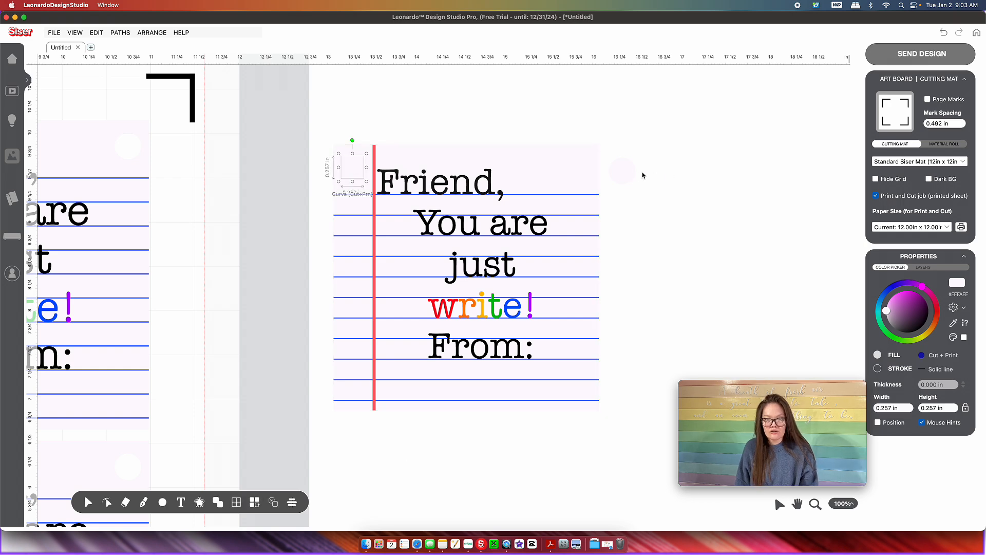
left_click(629, 174)
left_click(354, 169, "shift")
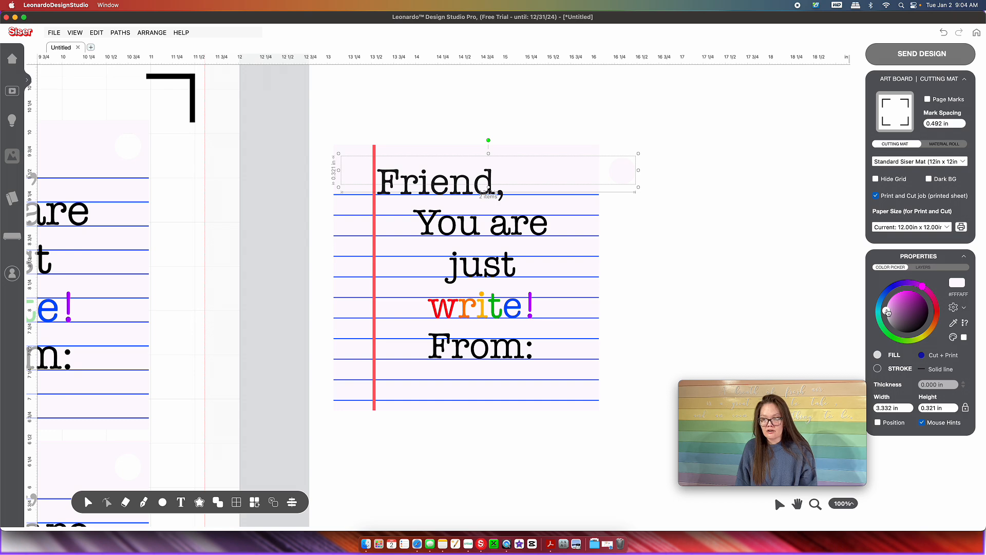
left_click_drag(886, 310, 914, 291)
left_click(641, 236)
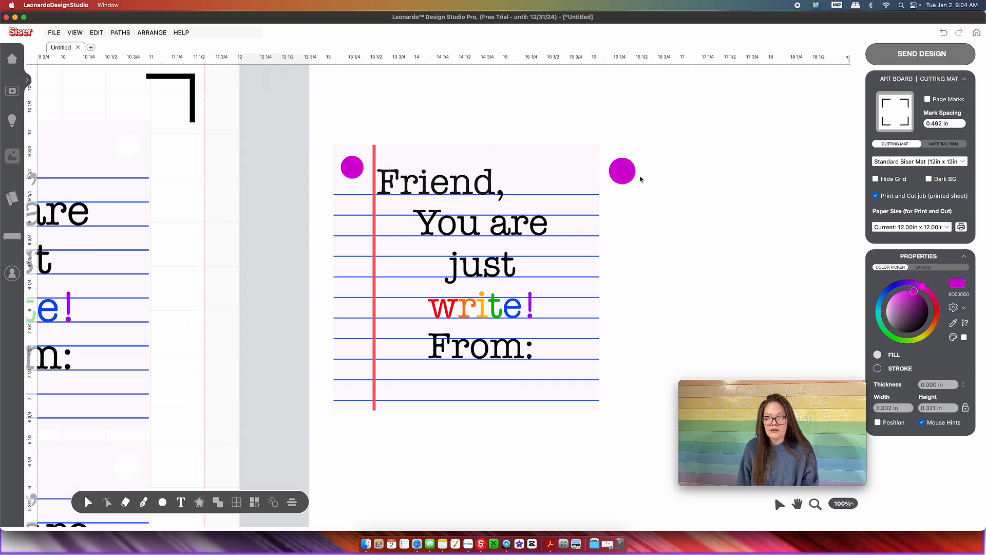
Step: Move the stray magenta circle into the 3 in card's upper-right corner and align the tops of both circles
left_click_drag(631, 176, 588, 175)
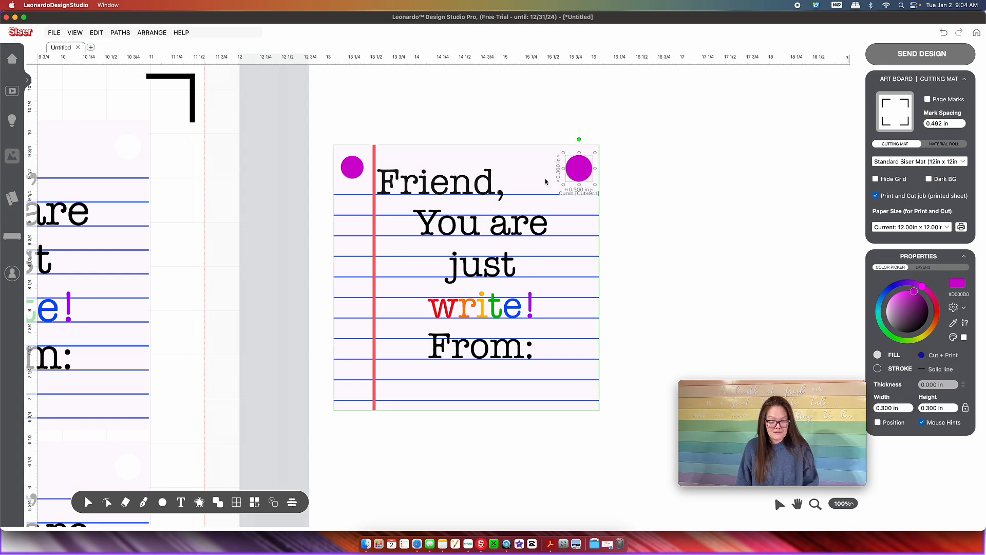
left_click(353, 167, "shift")
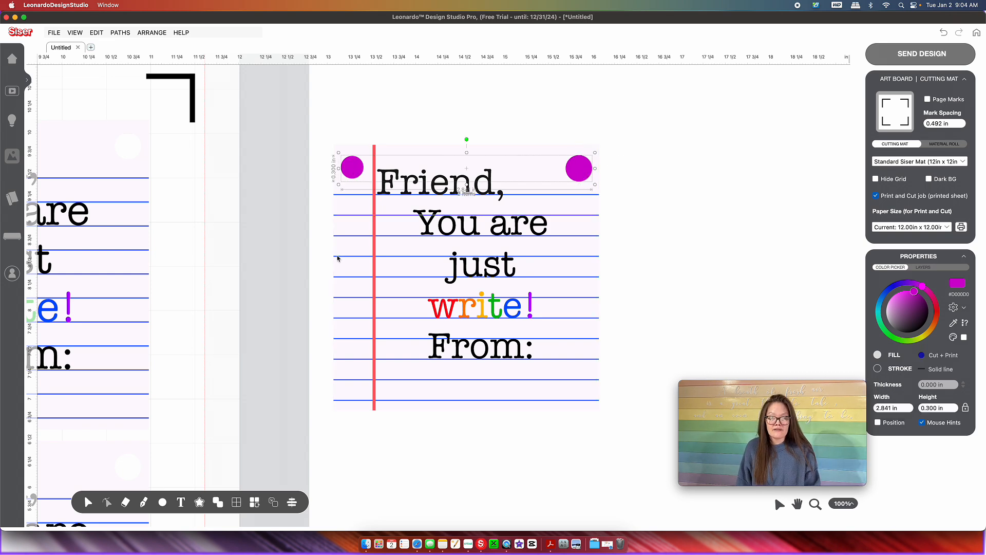
left_click(273, 504)
mouse_move(291, 504)
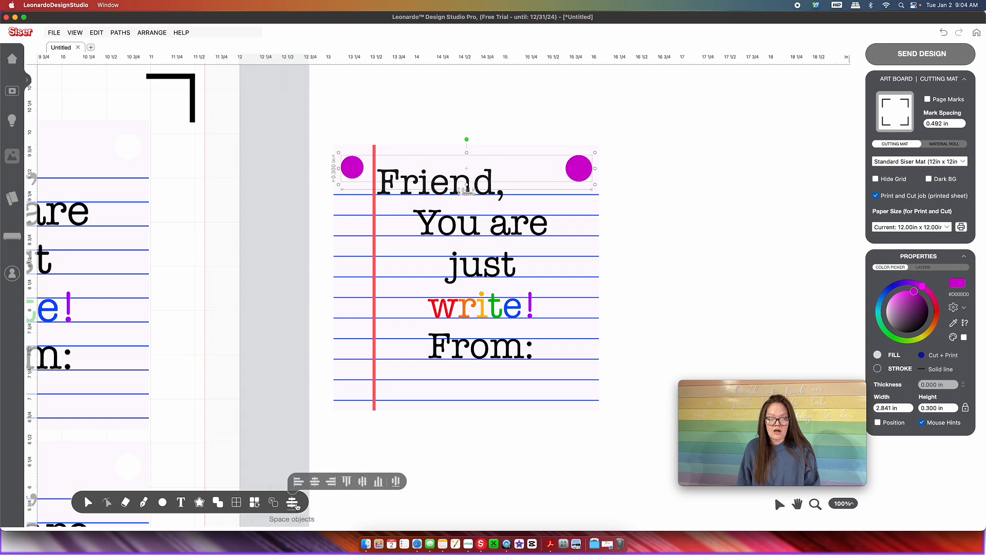
left_click(348, 482)
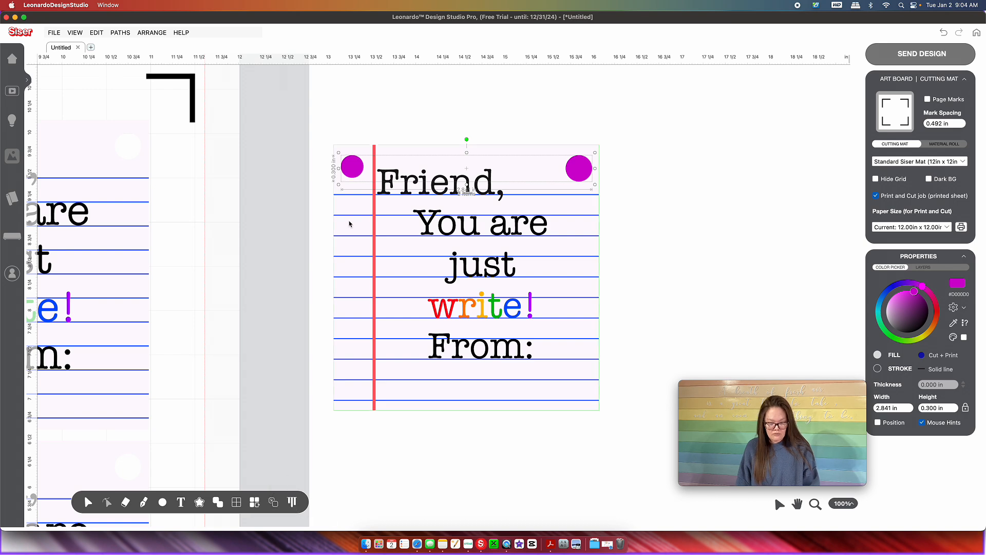
Step: Group the two magenta circles and centre the pair horizontally on the card's square paper shape
right_click(349, 170)
left_click(370, 191)
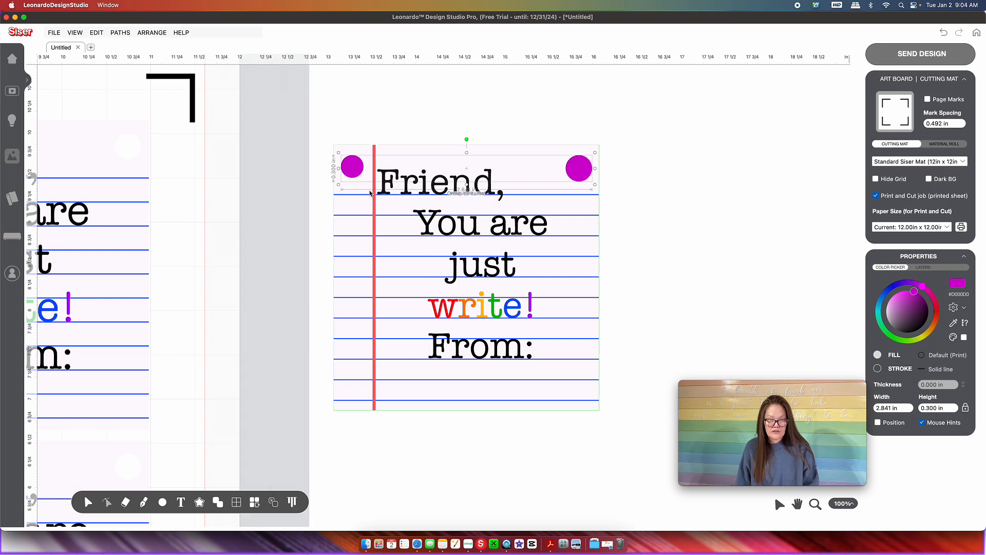
left_click(404, 153)
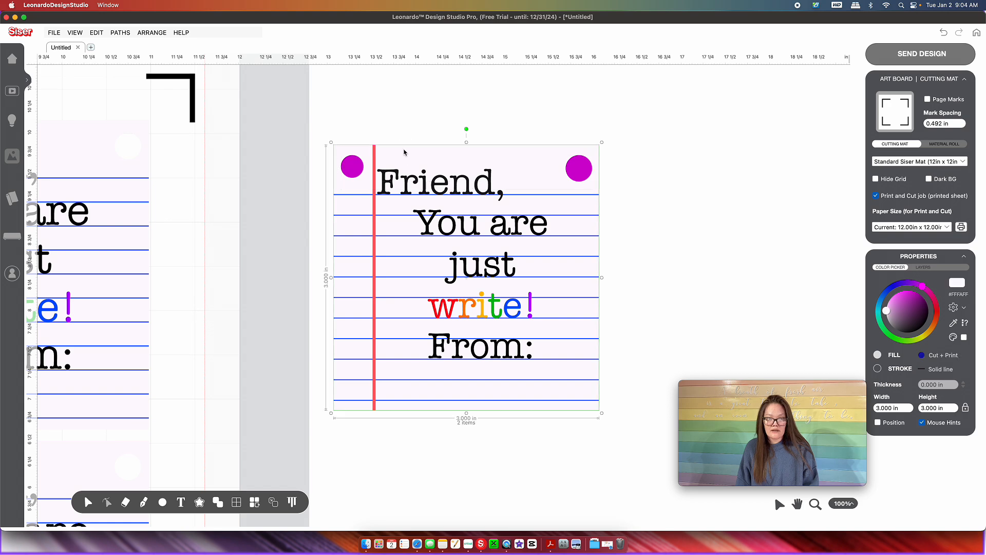
left_click(293, 502)
left_click(315, 483)
left_click(399, 475)
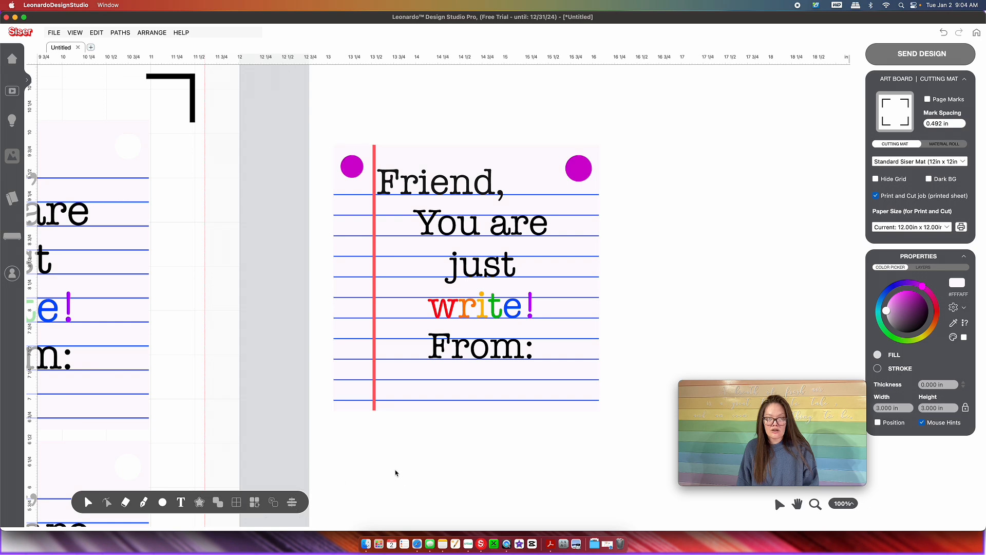
Step: Weld the magenta circle pair, then cut it out of the square paper shape with Slice Intersect
left_click(352, 166)
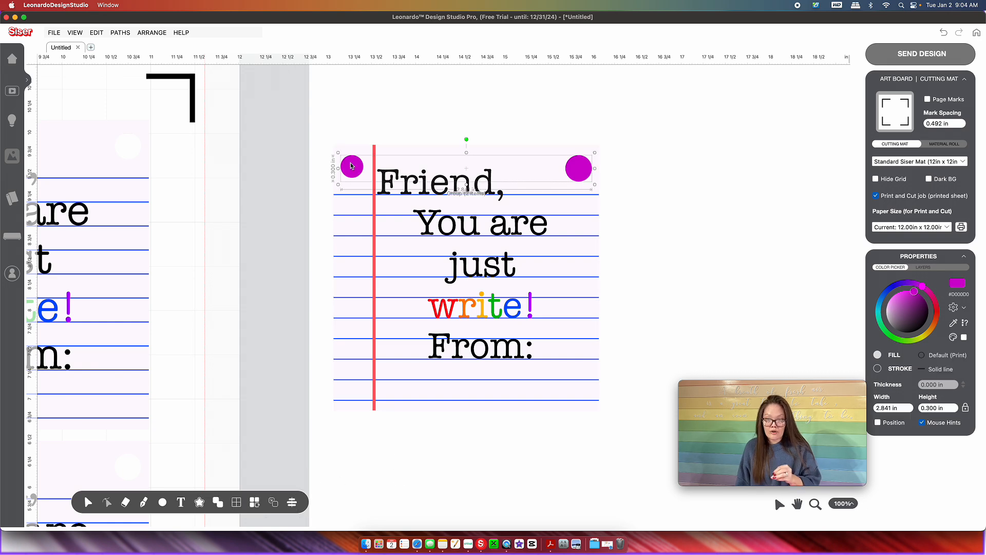
left_click(115, 33)
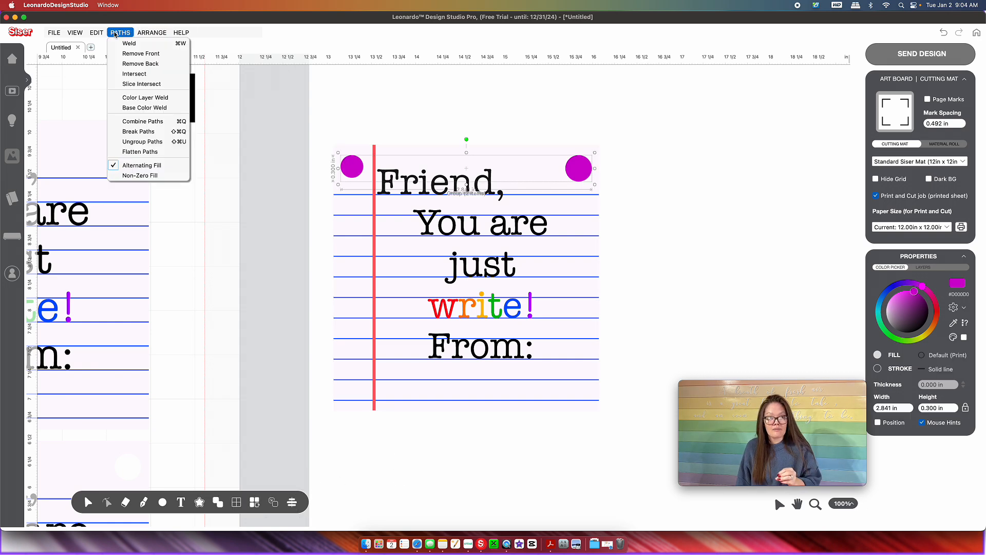
left_click(122, 44)
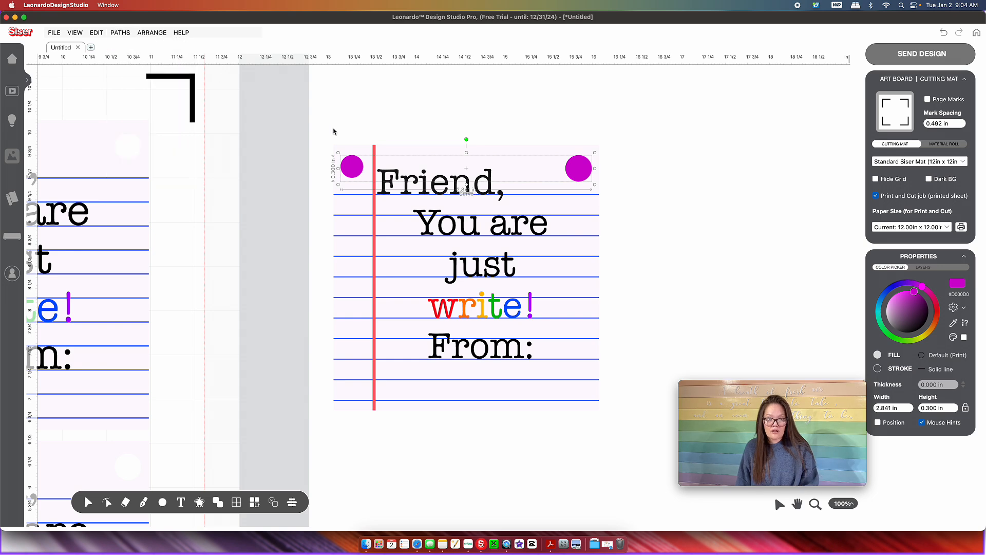
left_click(348, 150, "shift")
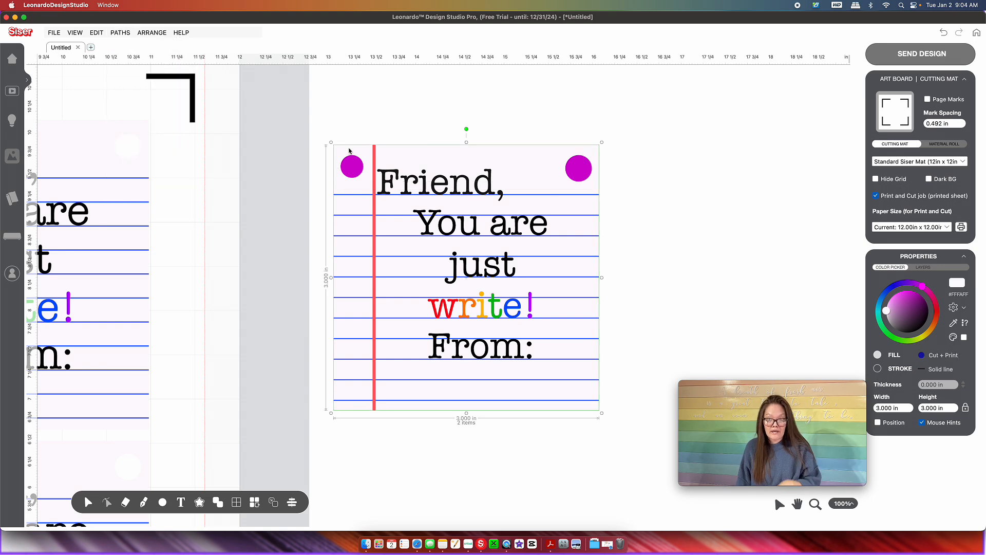
left_click(121, 32)
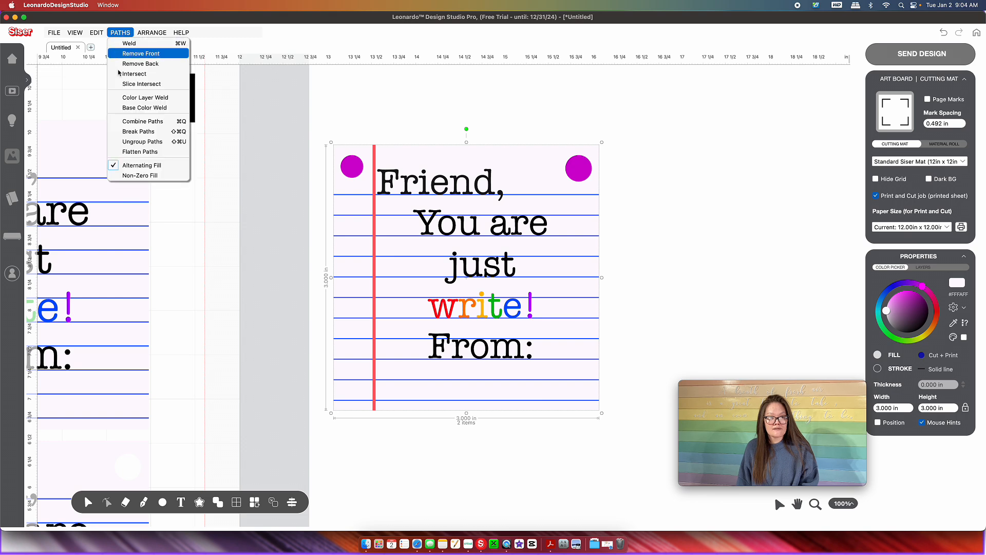
left_click(128, 84)
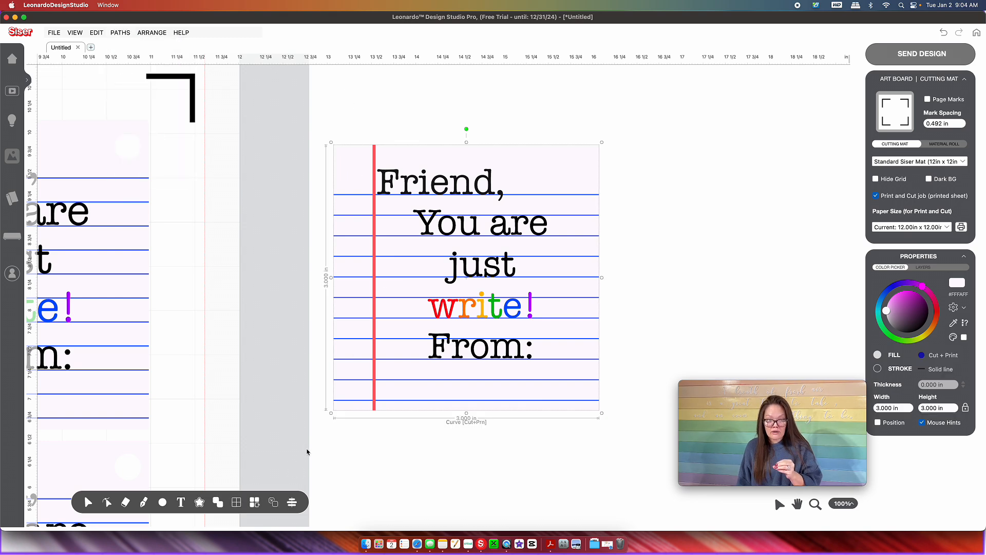
Step: Pull the sliced-out circle pieces off the 3 in card and delete them so two punched holes remain
left_click(348, 484)
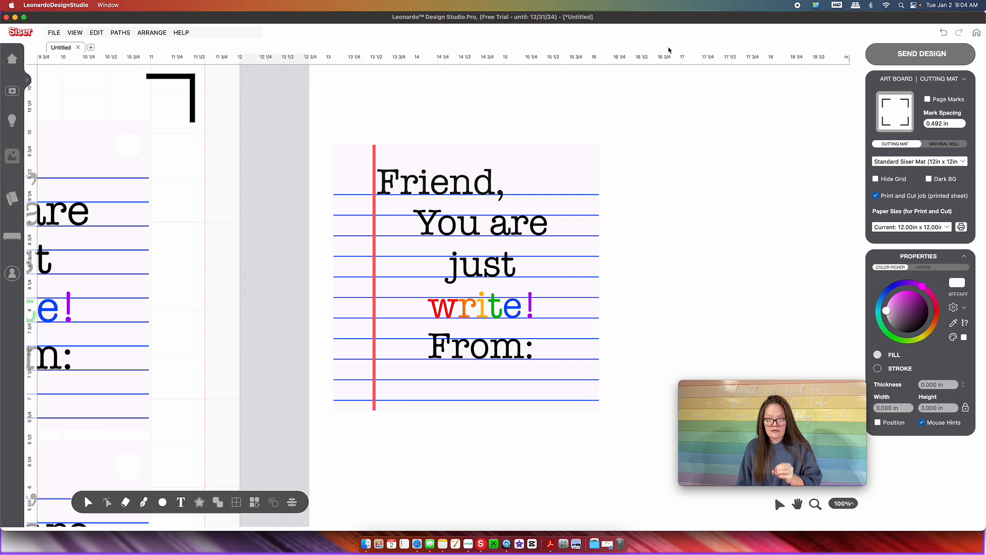
left_click(584, 166)
left_click_drag(584, 166, 685, 68)
key("Delete")
scroll(677, 150, "up", 3)
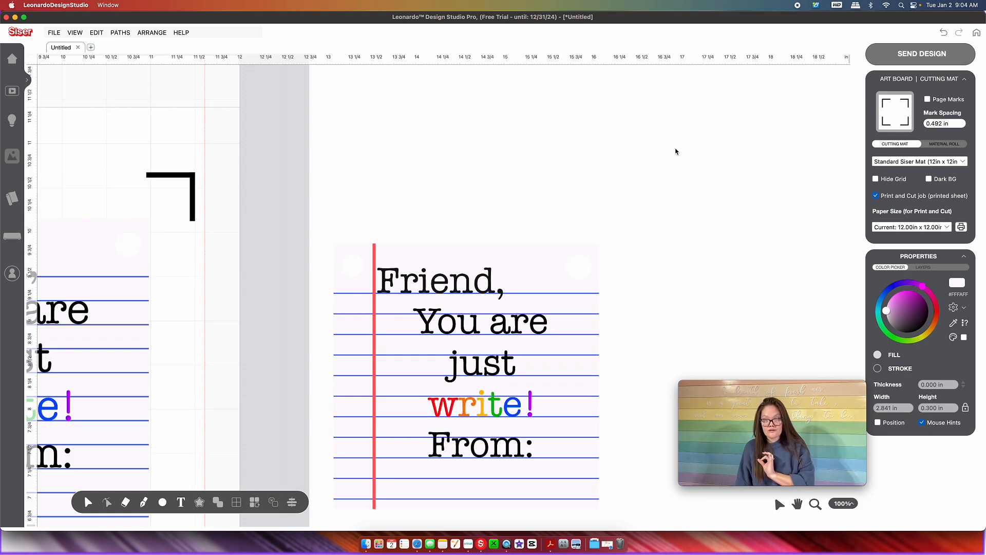
scroll(676, 150, "down", 3)
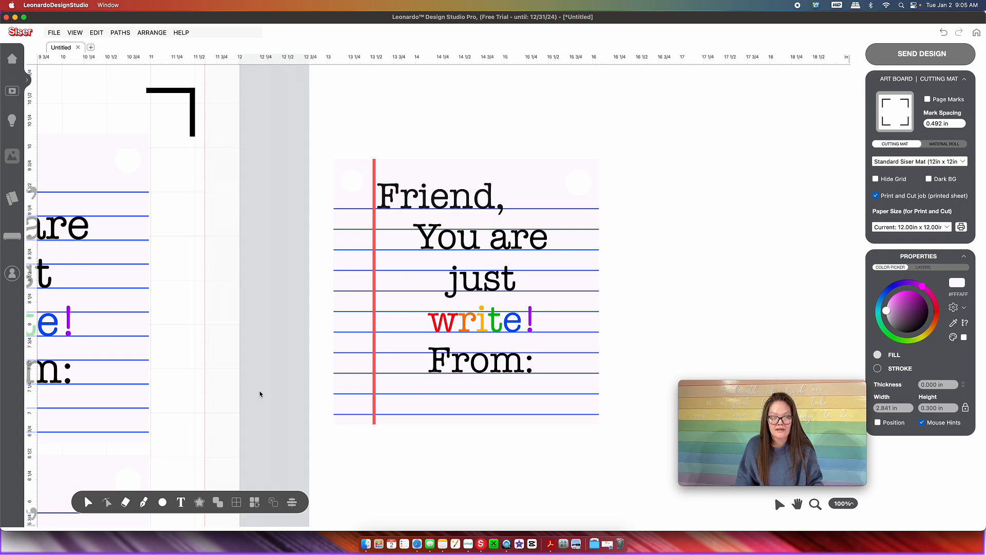
Step: Select all six tiled cards and move them off the mat into the empty area above it
left_click(839, 508)
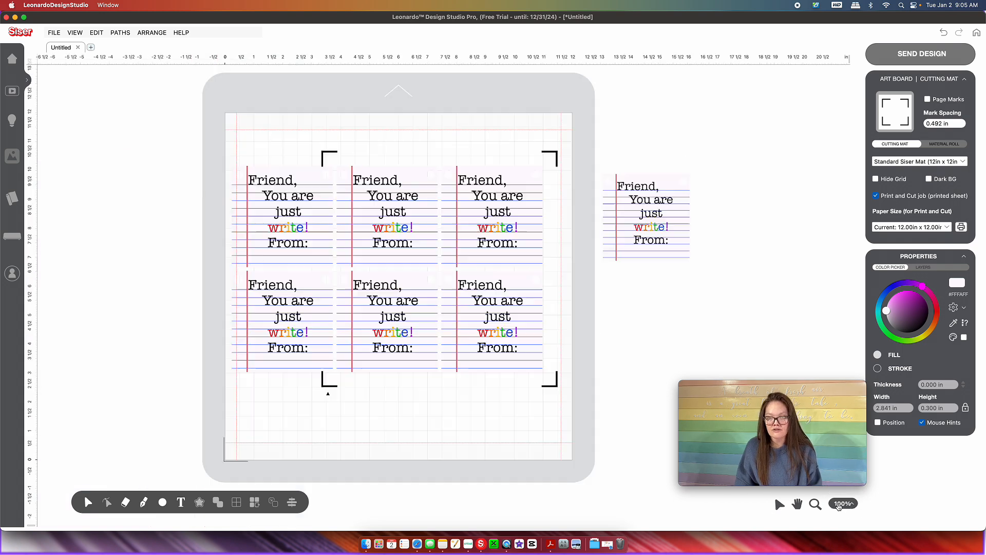
left_click(324, 282)
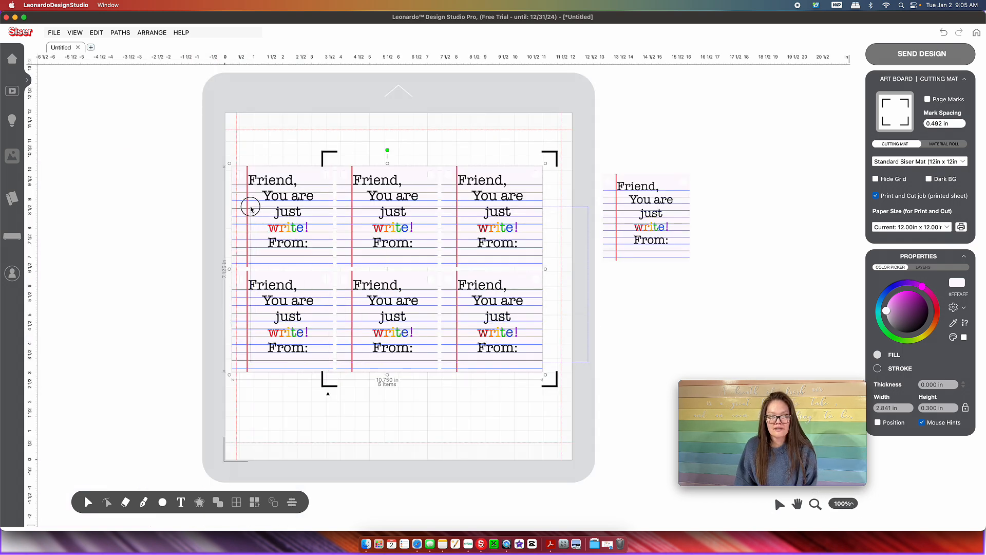
left_click_drag(304, 316, 354, 47)
Step: Group all the pieces of the 3 in card and move the group onto the upper part of the mat
left_click_drag(763, 302, 584, 167)
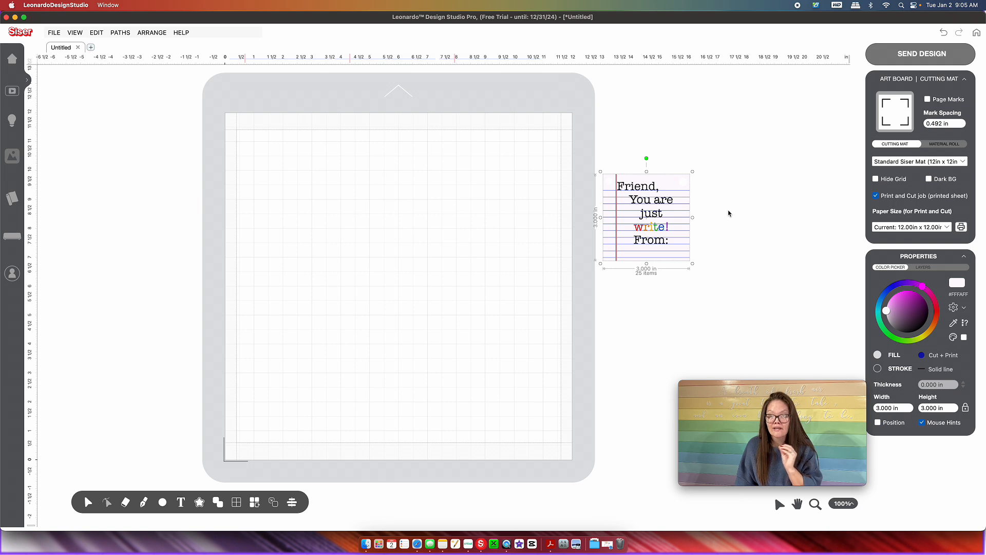
right_click(652, 224)
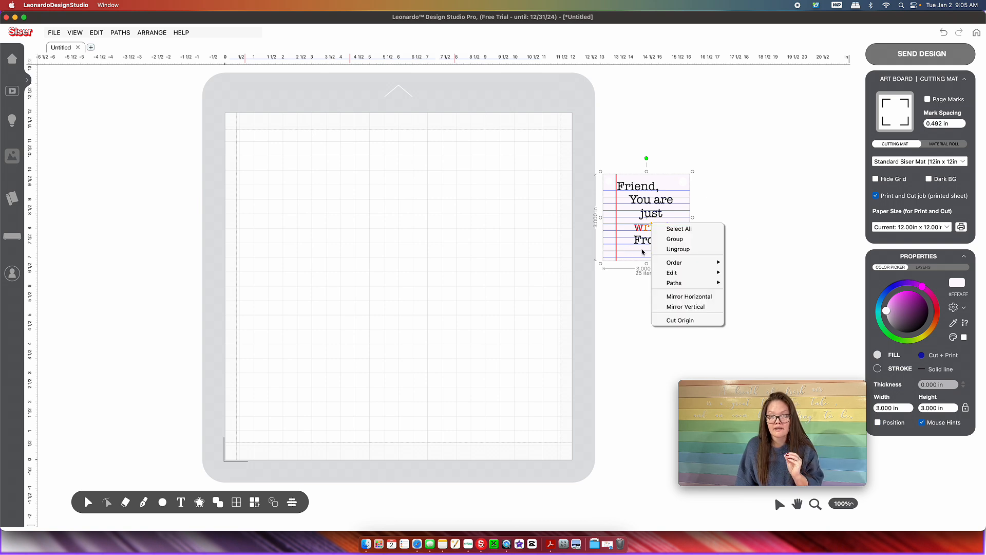
left_click(668, 239)
left_click_drag(660, 202, 342, 200)
Step: Tile the 3 in card with Auto Fit into a 3 by 3 array spaced 0.125 in apart
left_click(255, 502)
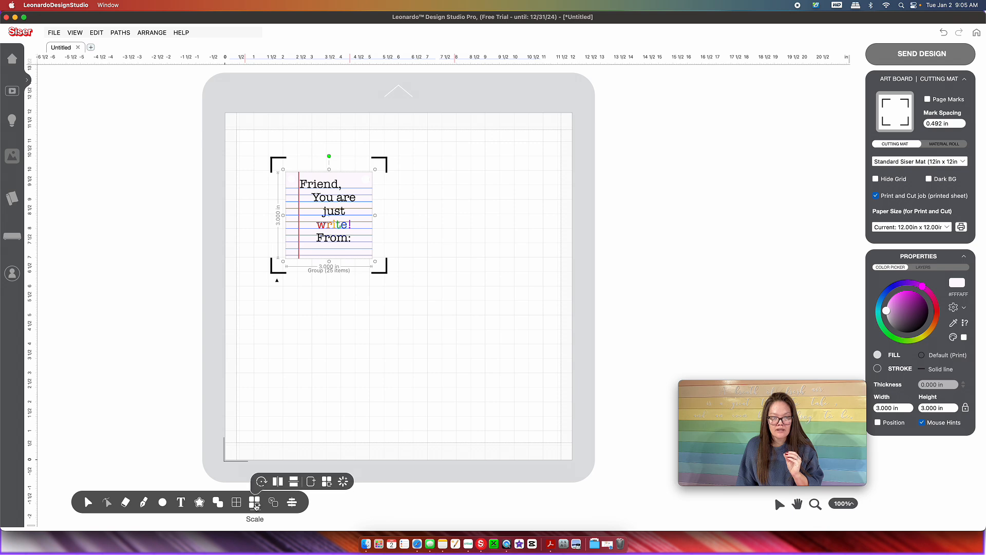
left_click(326, 482)
left_click(639, 274)
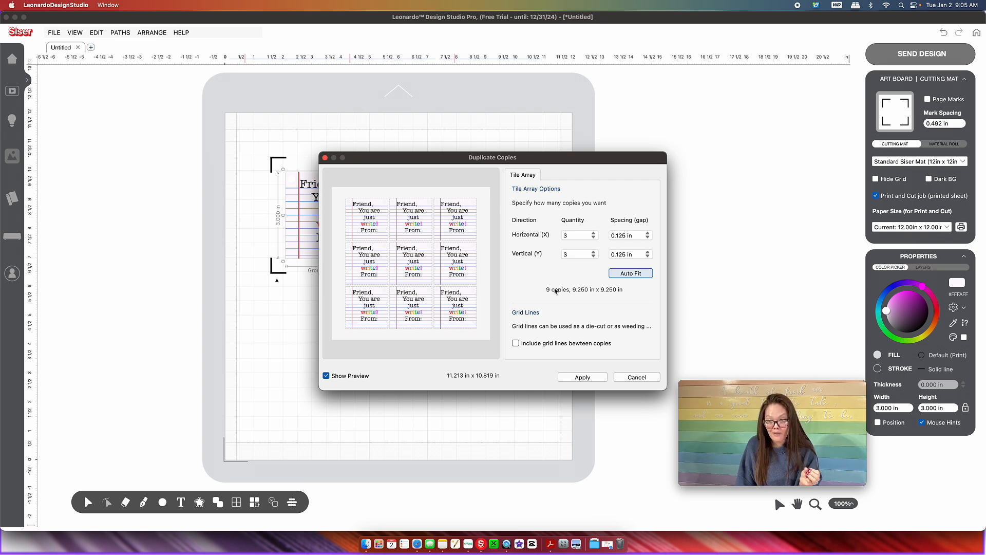
left_click(585, 379)
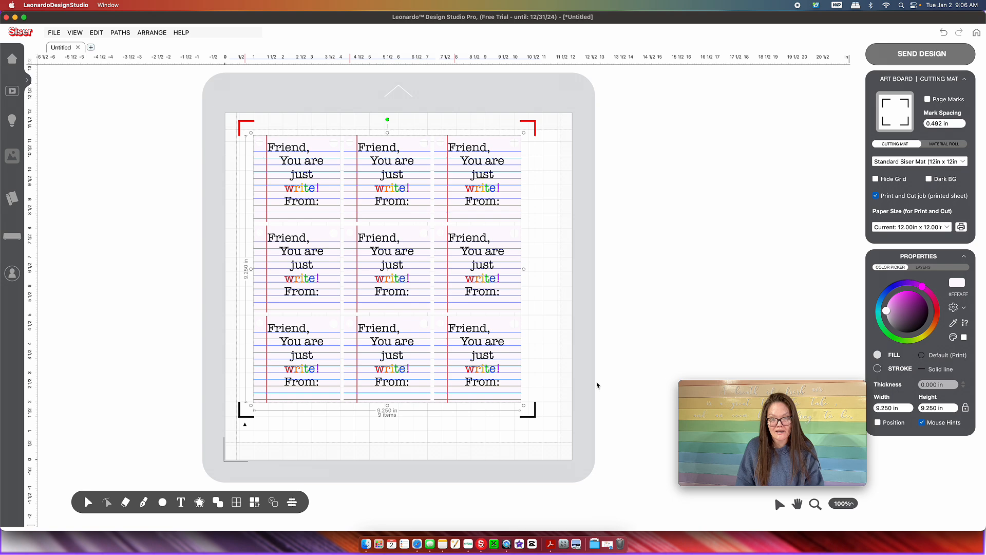
Step: Delete the nine 3 in cards and move the six larger cards back onto the mat near its lower edge
key("Delete")
scroll(568, 304, "up", 4)
scroll(614, 146, "up", 4)
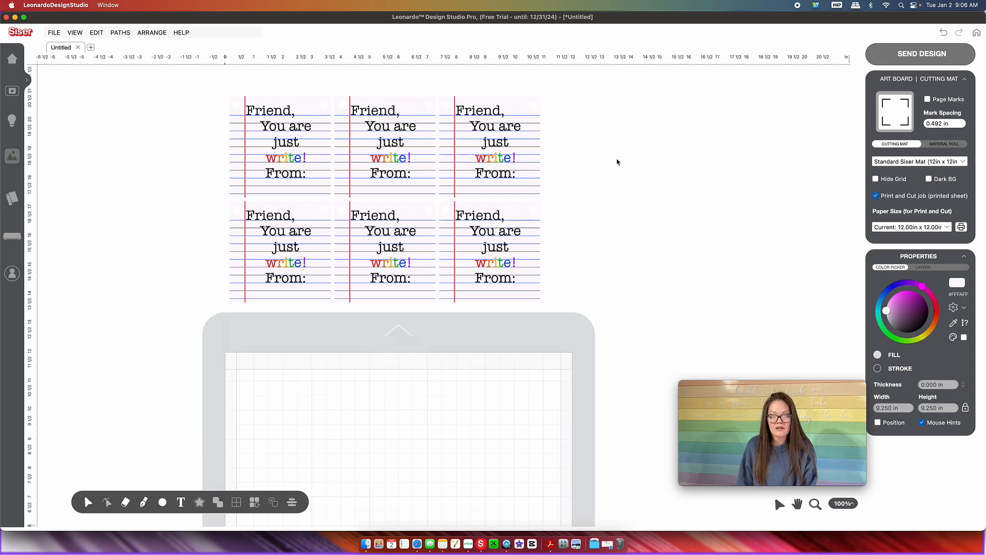
left_click_drag(650, 308, 187, 67)
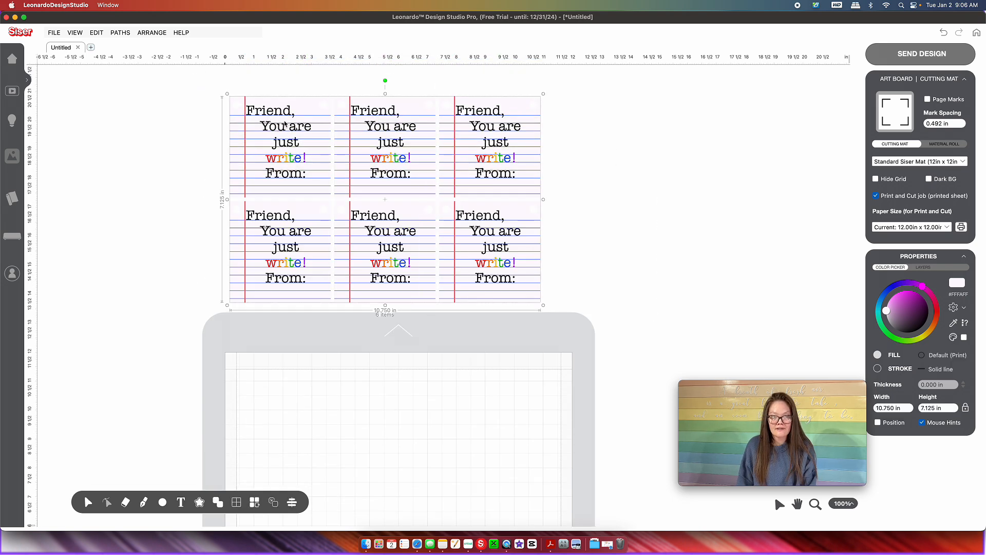
left_click_drag(282, 124, 296, 413)
scroll(295, 414, "down", 5)
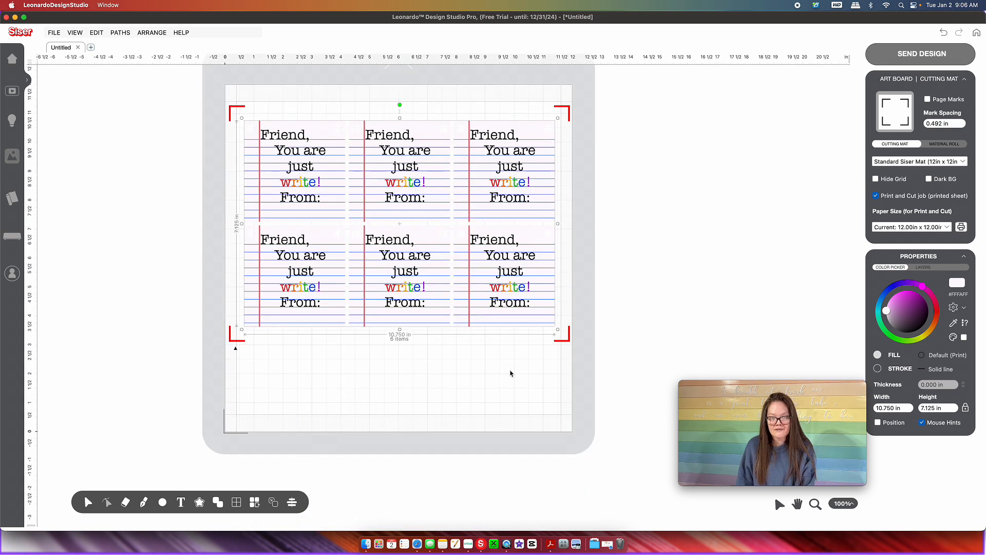
left_click_drag(513, 291, 511, 373)
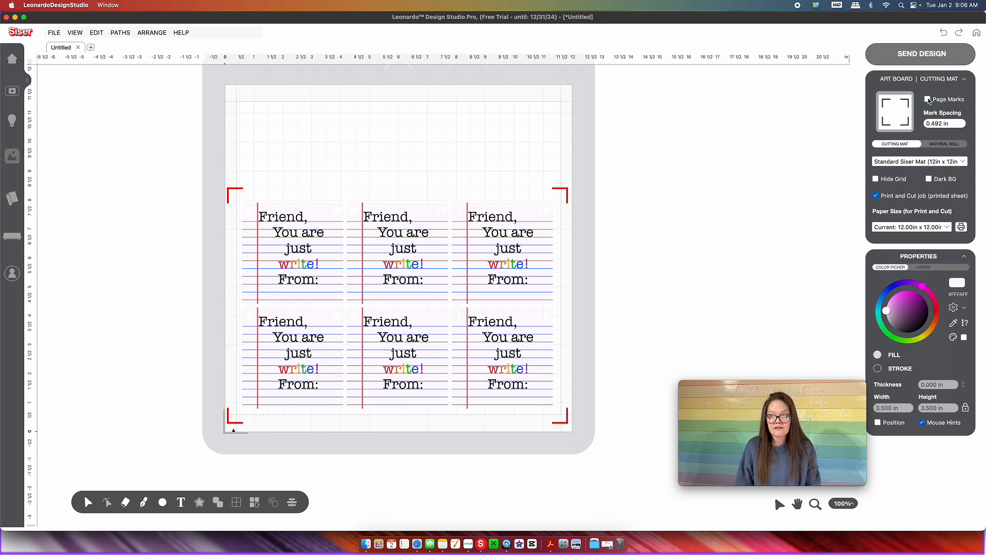
Step: Turn on page marks and resize the scan marks around the six cards to about 11.05 by 7.35 in
left_click(928, 100)
left_click_drag(445, 130, 443, 227)
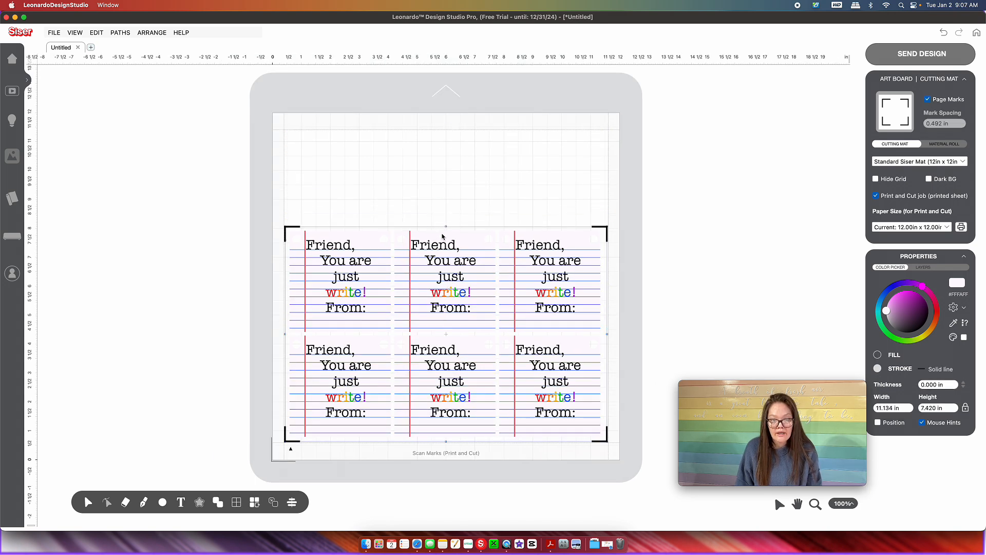
left_click_drag(446, 445, 445, 439)
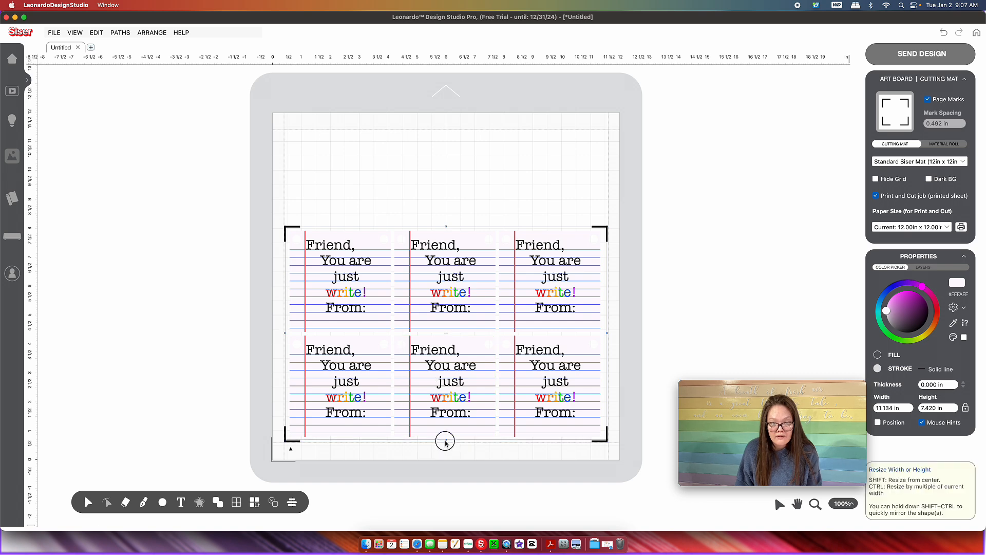
left_click_drag(609, 334, 604, 333)
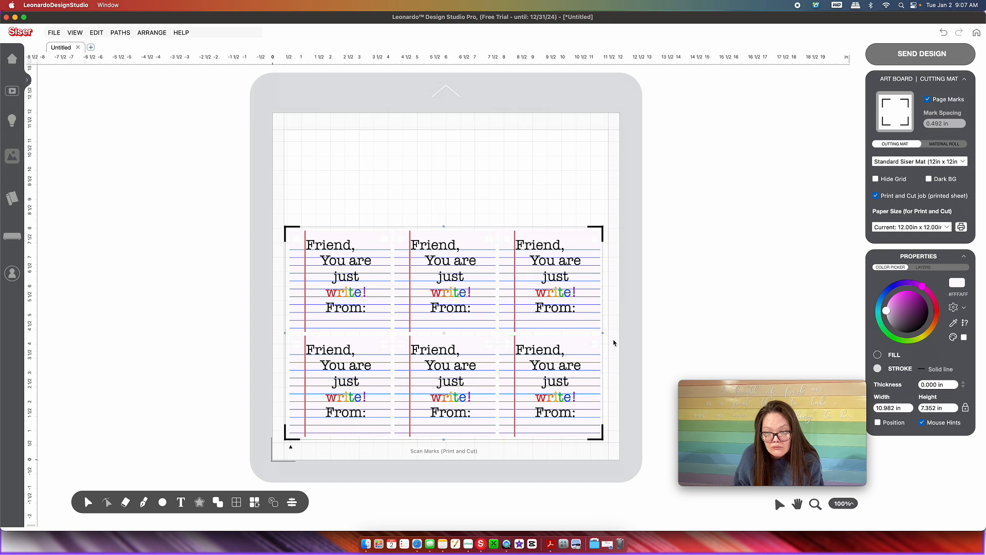
left_click_drag(603, 332, 604, 333)
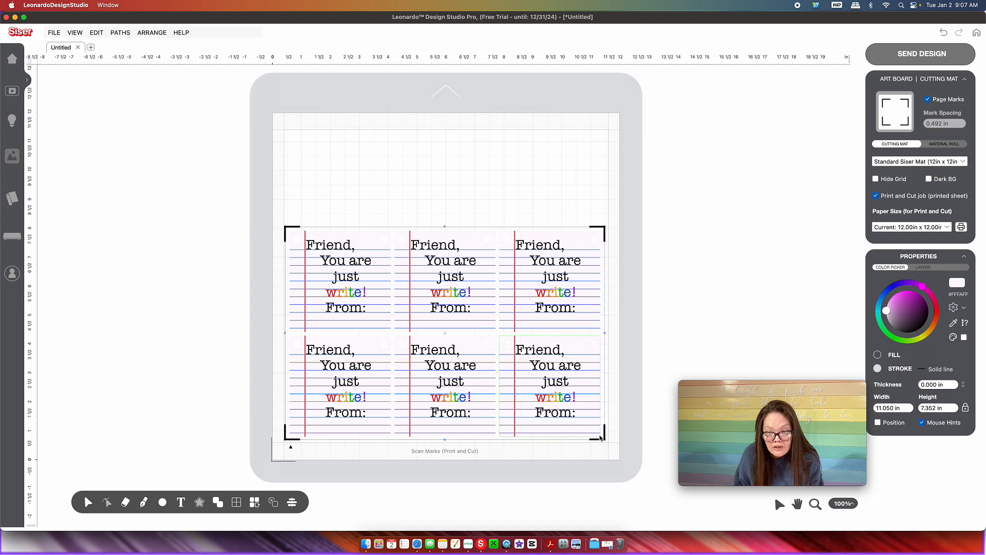
left_click(687, 189)
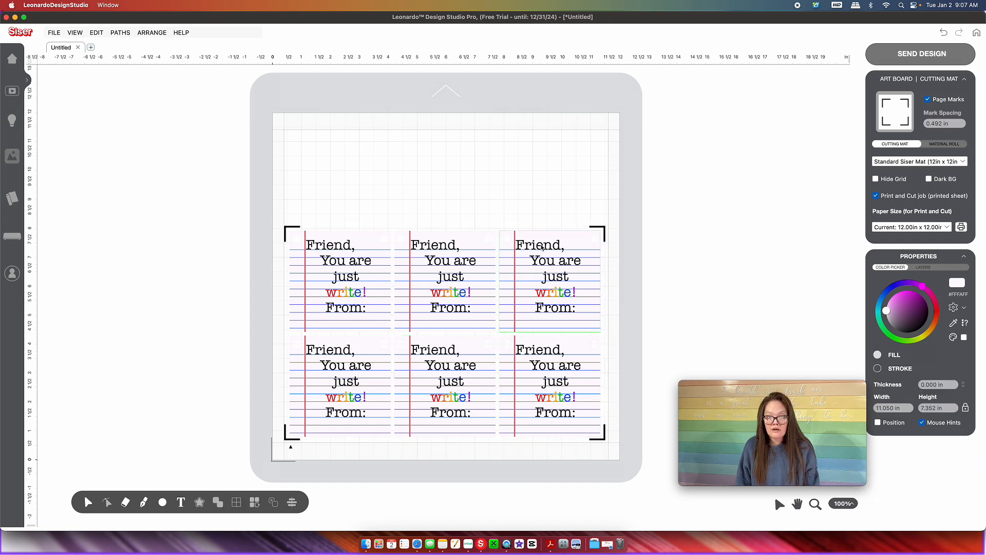
Step: Send all artwork that fits on the page as a print and cut job and display its cutting contours
left_click(907, 55)
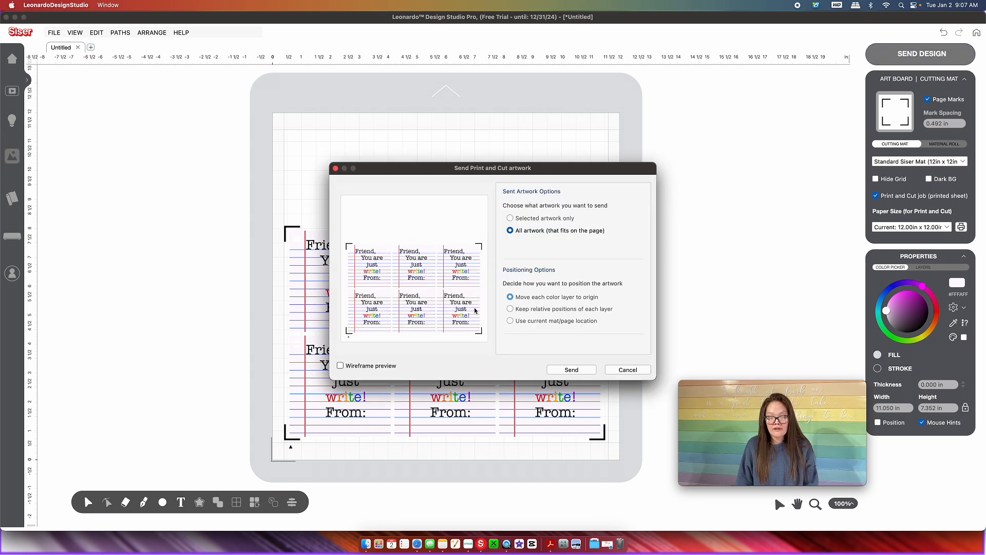
left_click(571, 370)
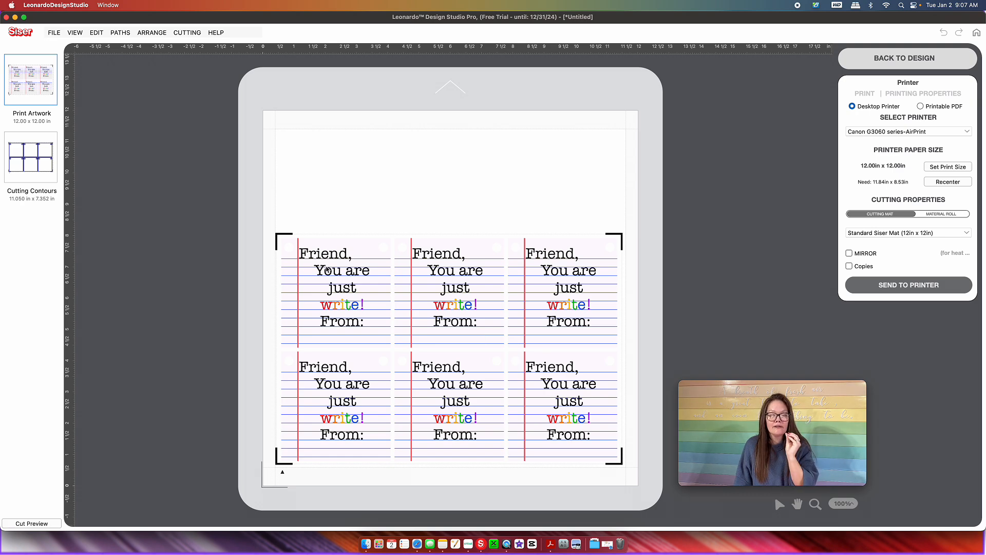
left_click(42, 161)
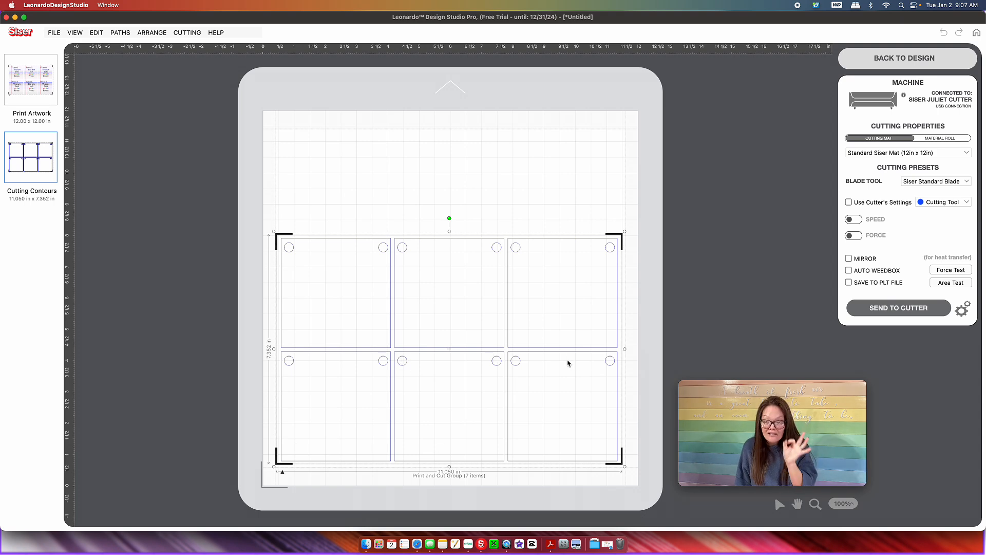
Step: Send the print artwork to the printer and select the Canon iX6800 series for the job
left_click(39, 74)
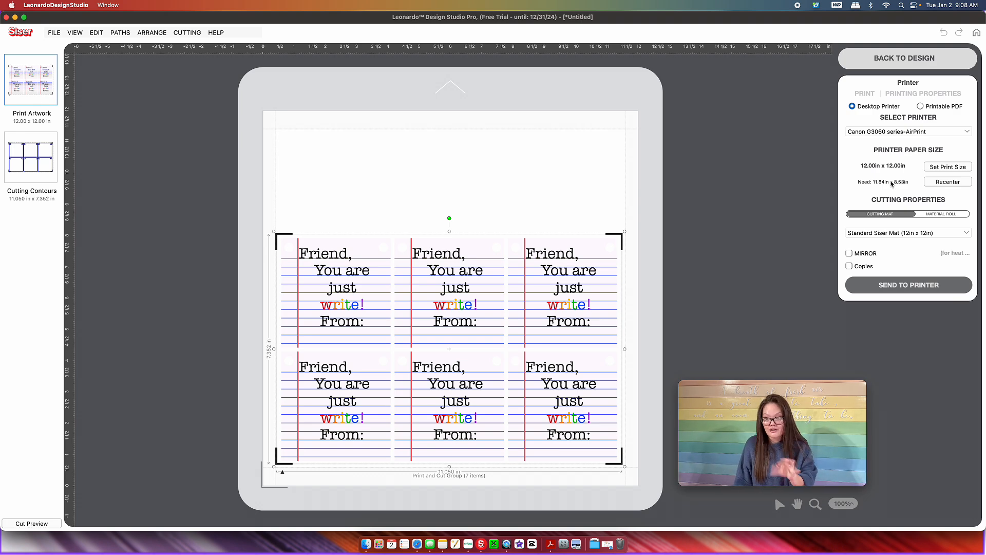
left_click(906, 286)
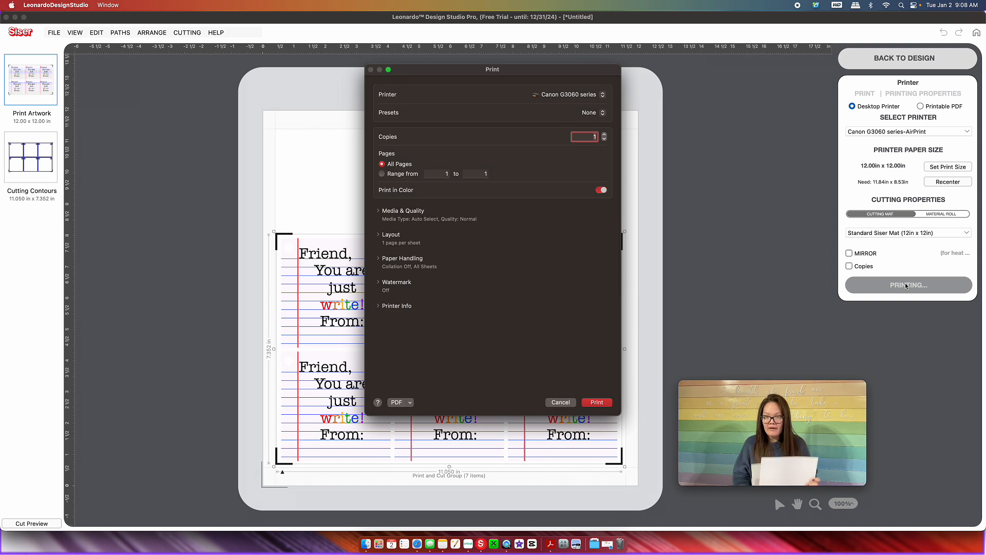
left_click(569, 94)
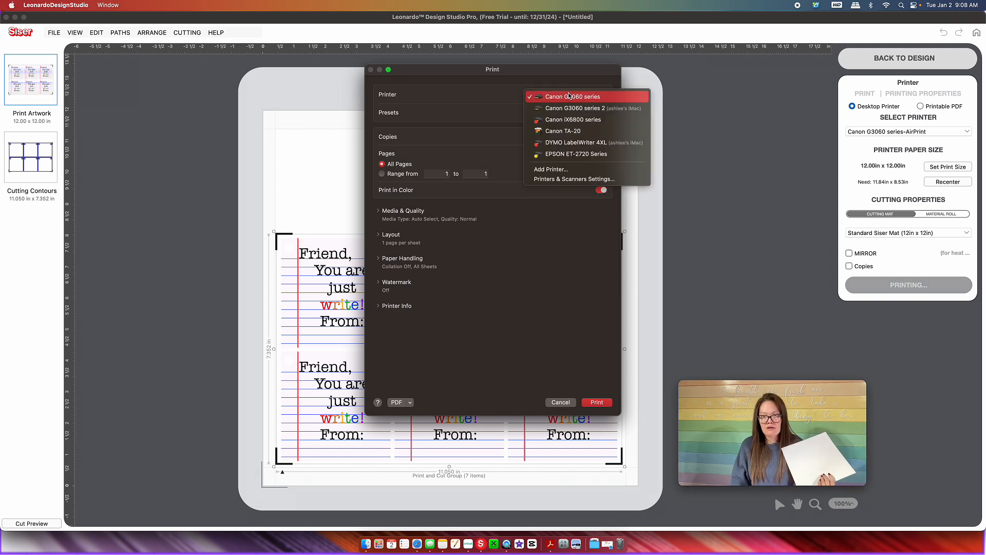
left_click(565, 119)
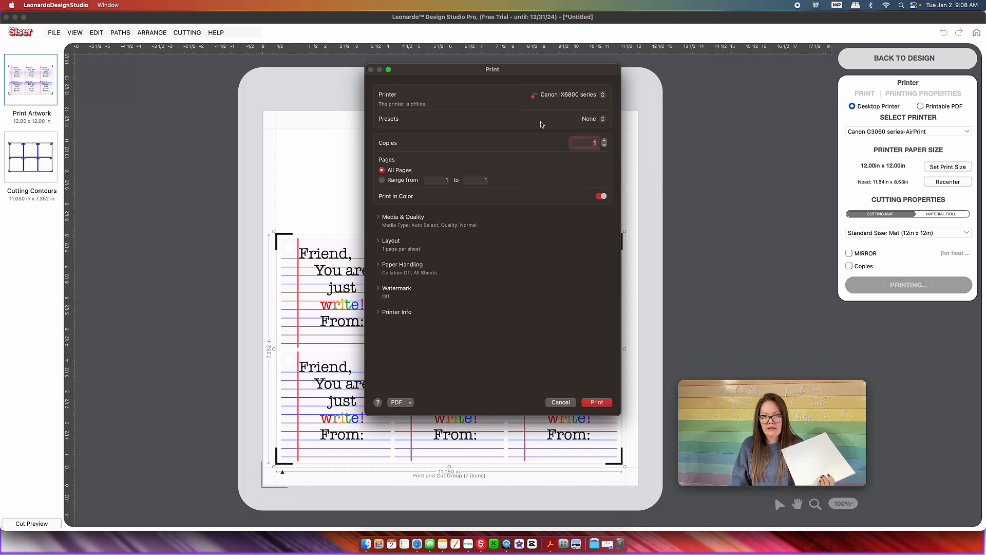
Step: Set the print job's media type to Photo
left_click(378, 217)
left_click(582, 232)
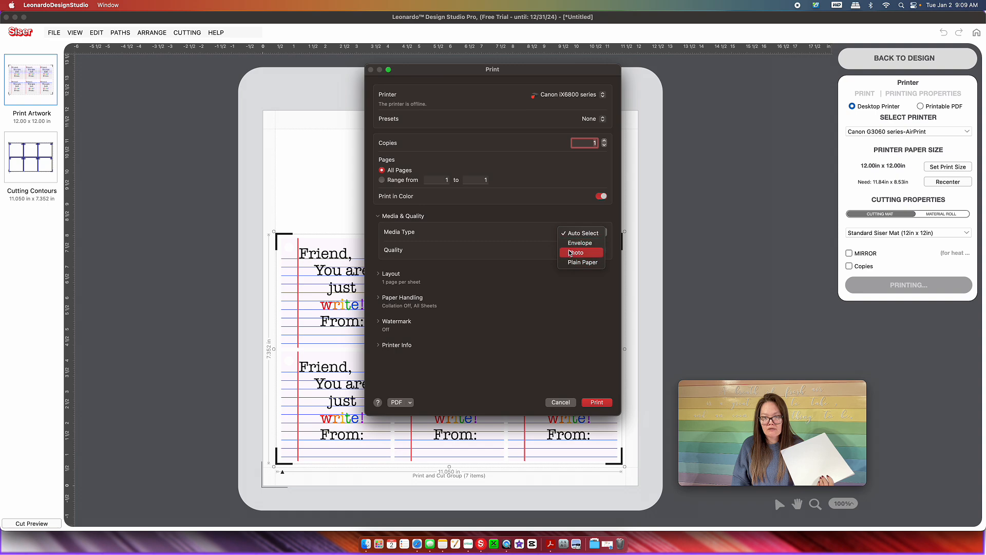
left_click(570, 253)
Step: Turn on scaling to fit the paper size, with a destination paper size of 12.00 by 12.00 inches
left_click(379, 276)
left_click(378, 278)
left_click(380, 299)
scroll(565, 303, "down", 3)
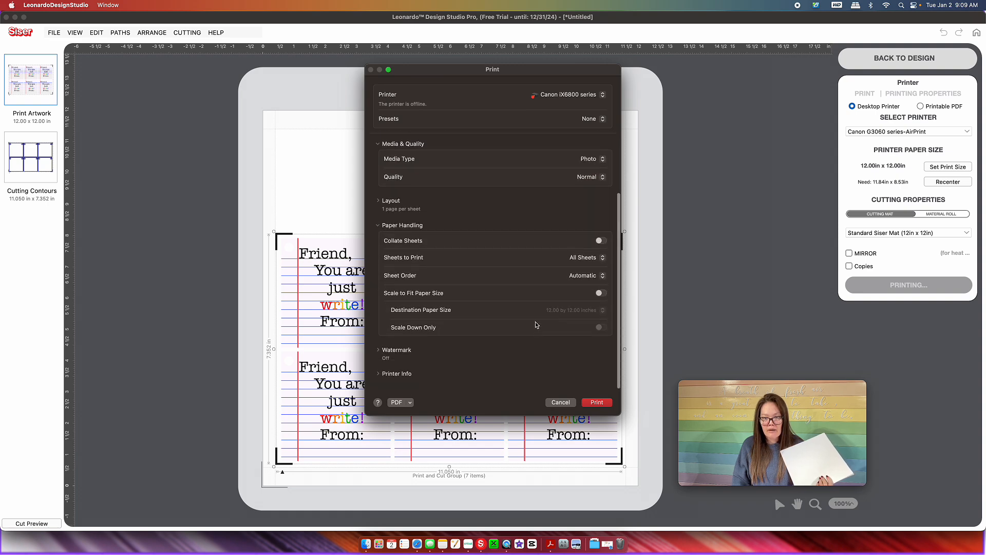
left_click(601, 303)
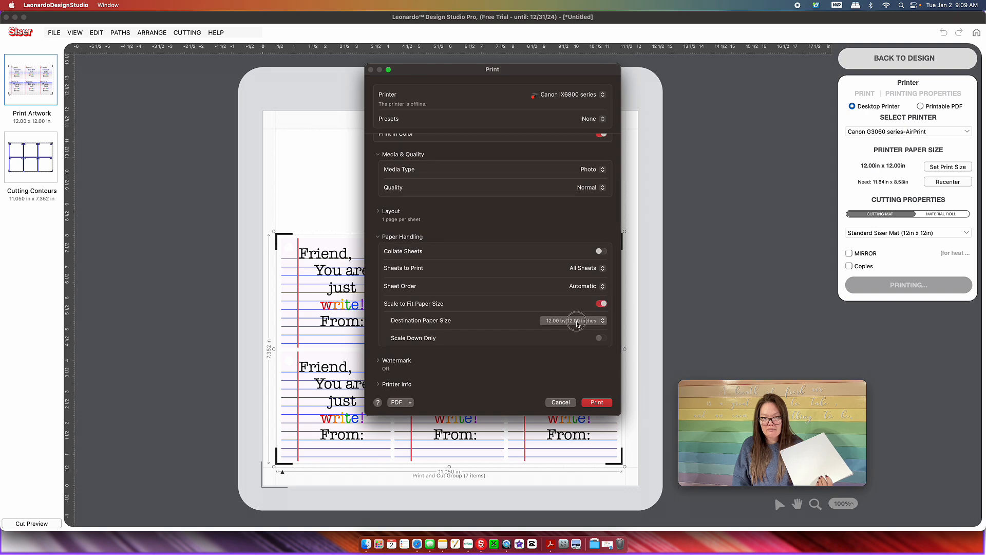
left_click(577, 321)
left_click(577, 322)
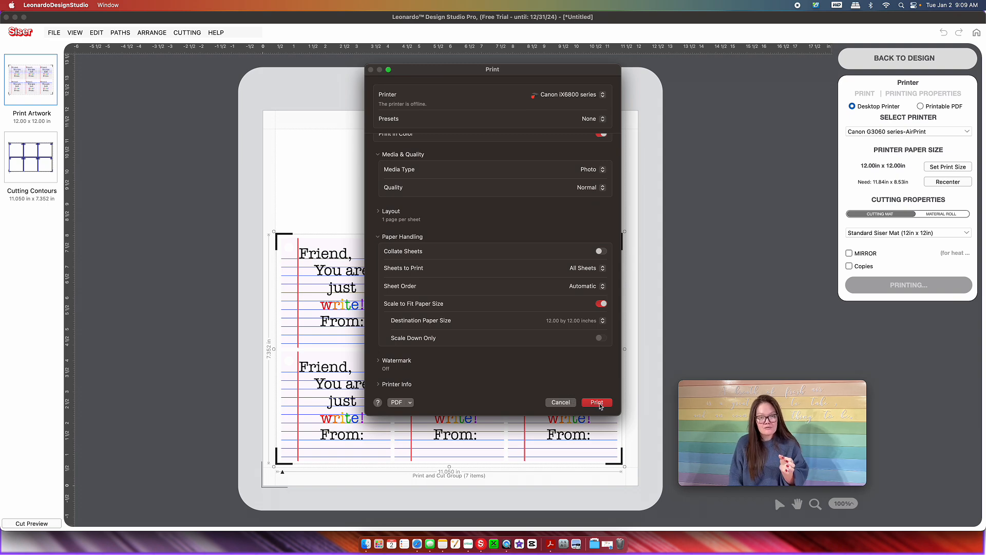
Step: Set the number of copies to 3 and print the card sheet
scroll(557, 223, "up", 3)
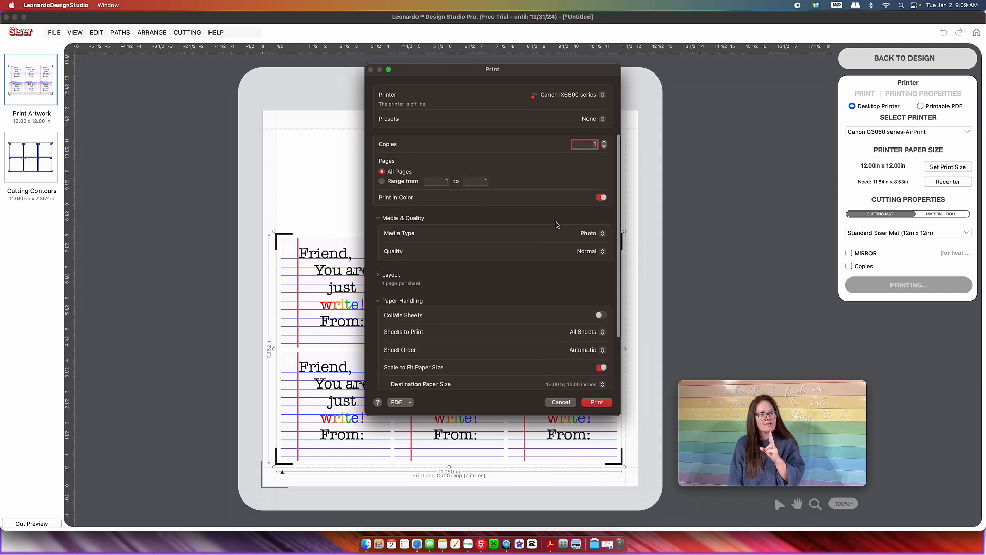
left_click(604, 141)
left_click(604, 141)
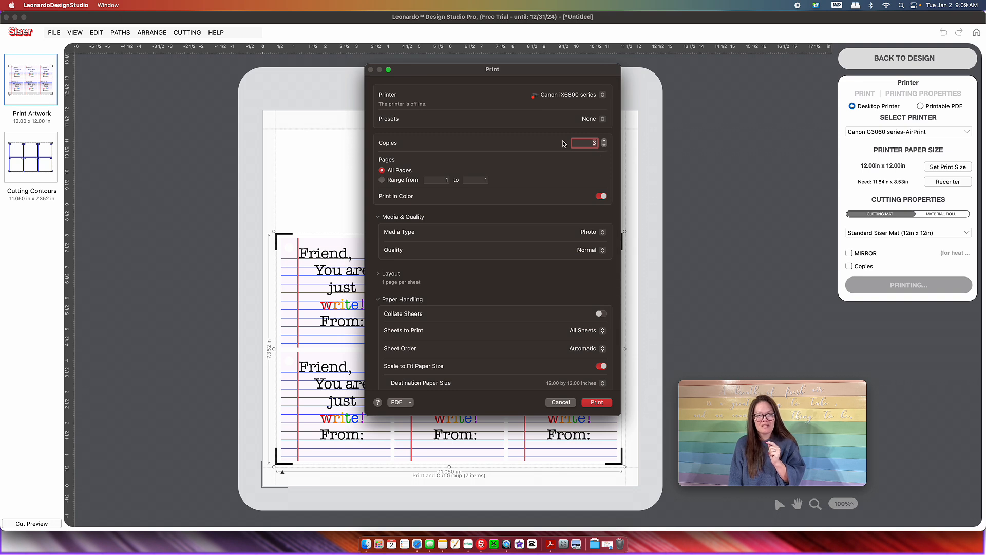
scroll(592, 191, "down", 3)
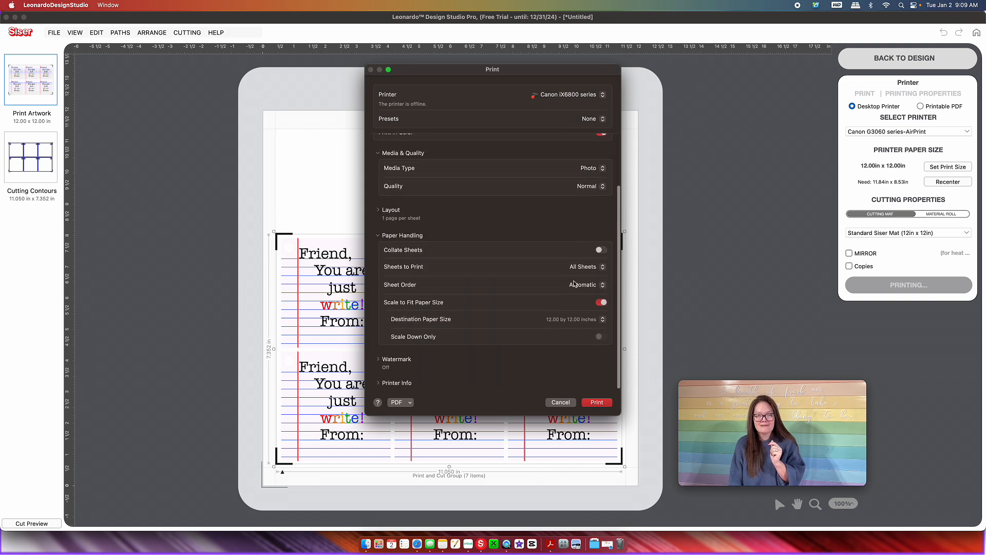
left_click(597, 403)
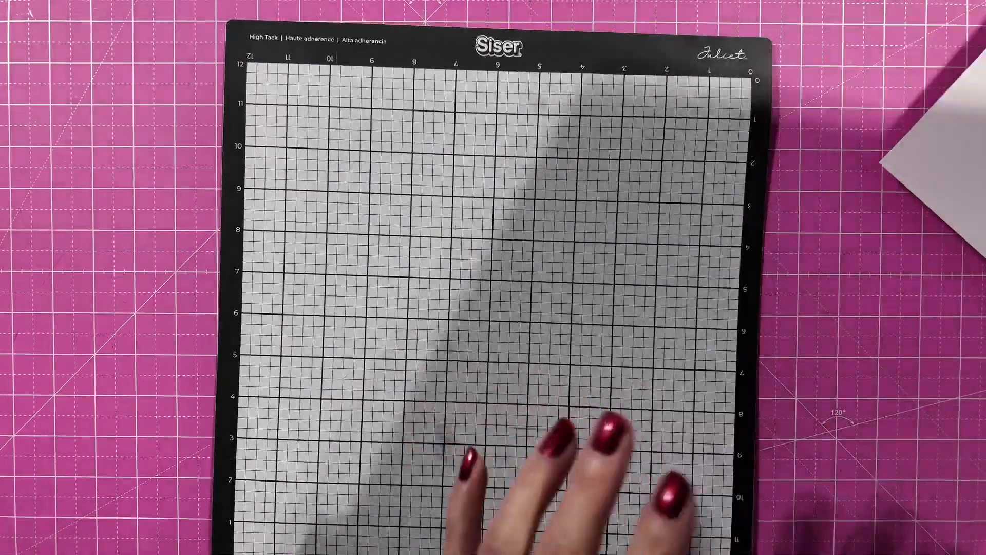